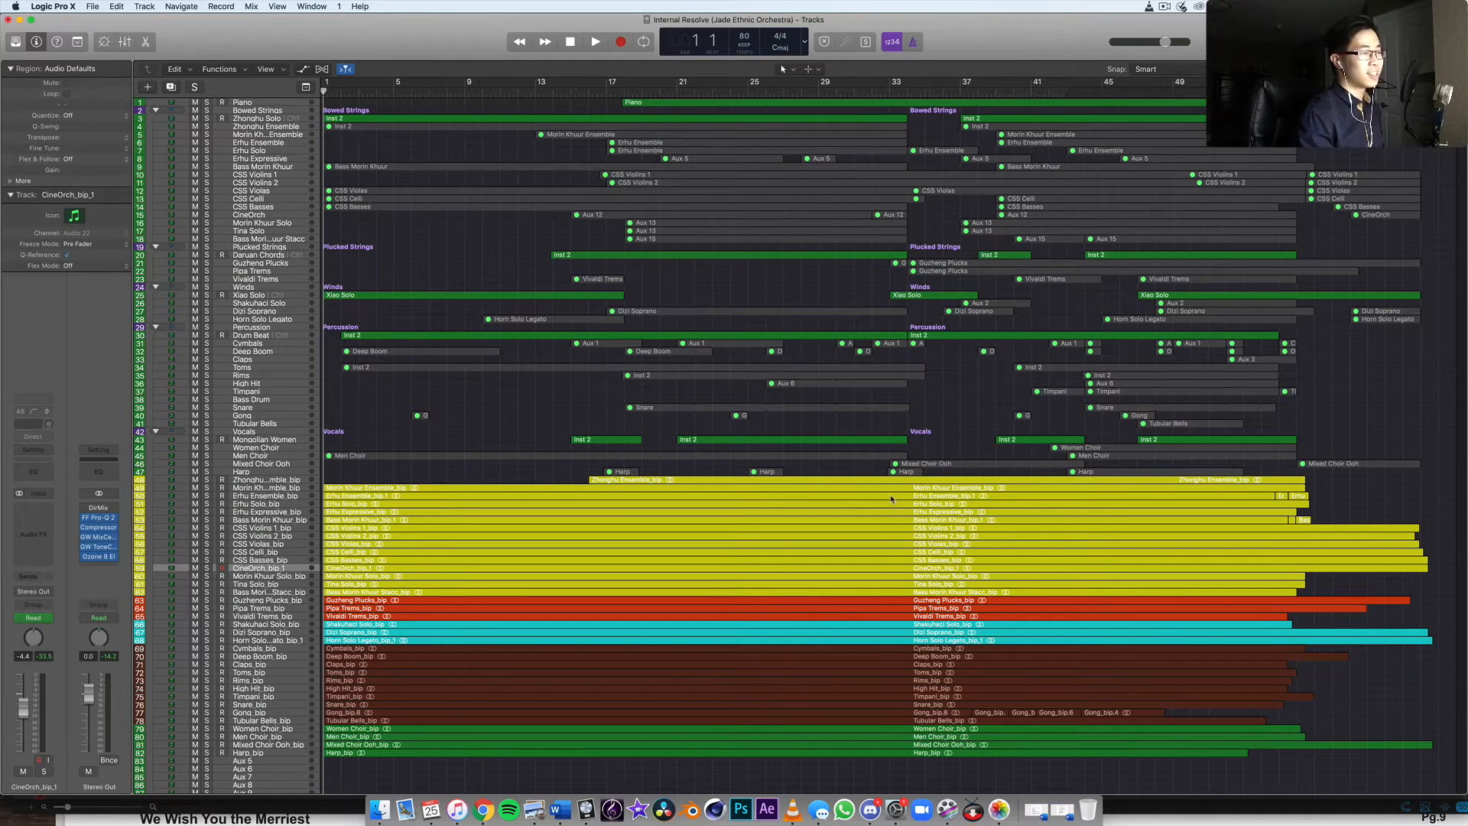
- Show the mixer and look through the effect inserts on all channel strips, from the piano to the stereo output
click(125, 42)
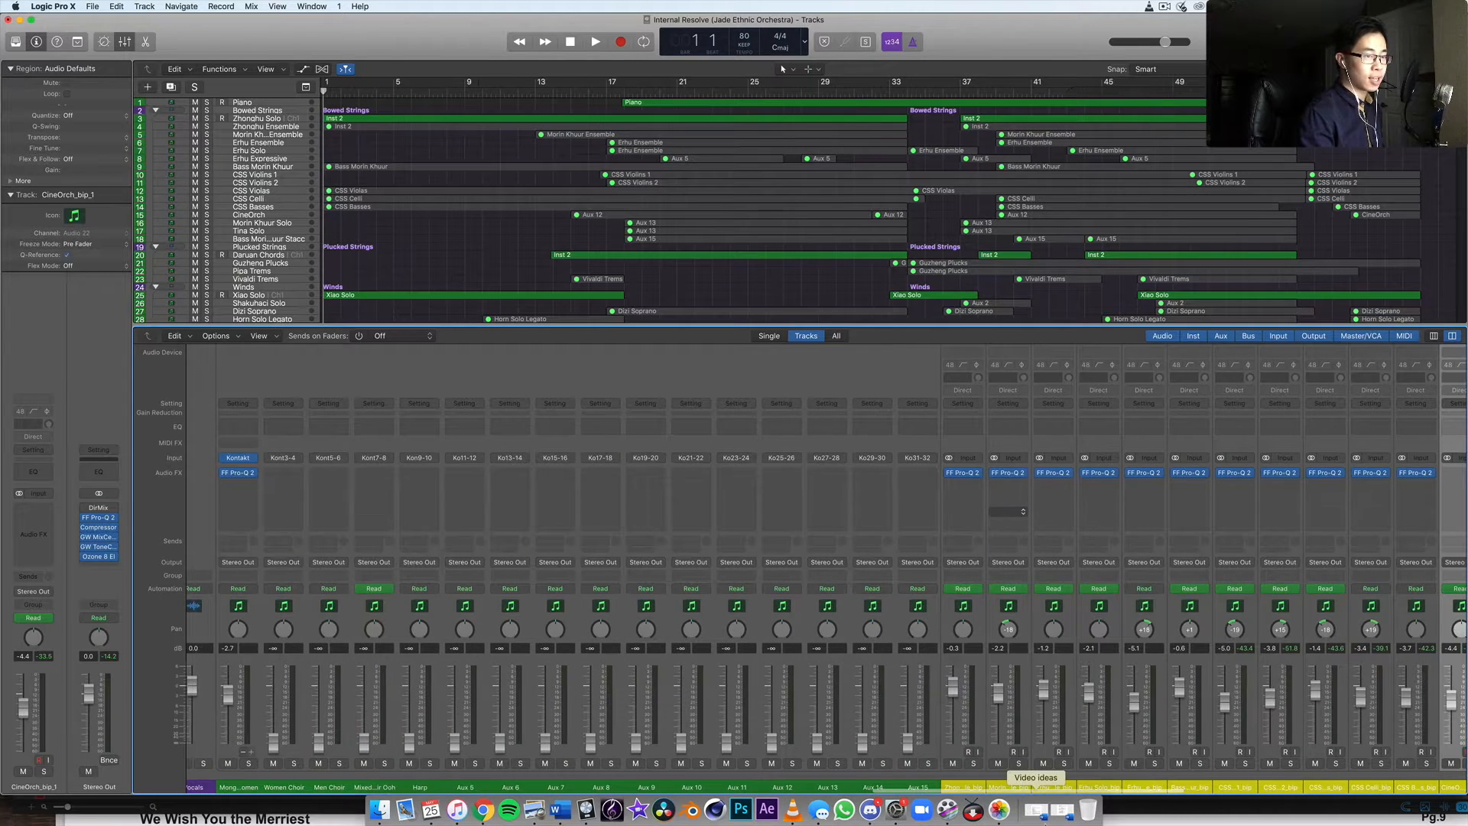
scroll(1006, 515, right, 10)
scroll(996, 619, left, 10)
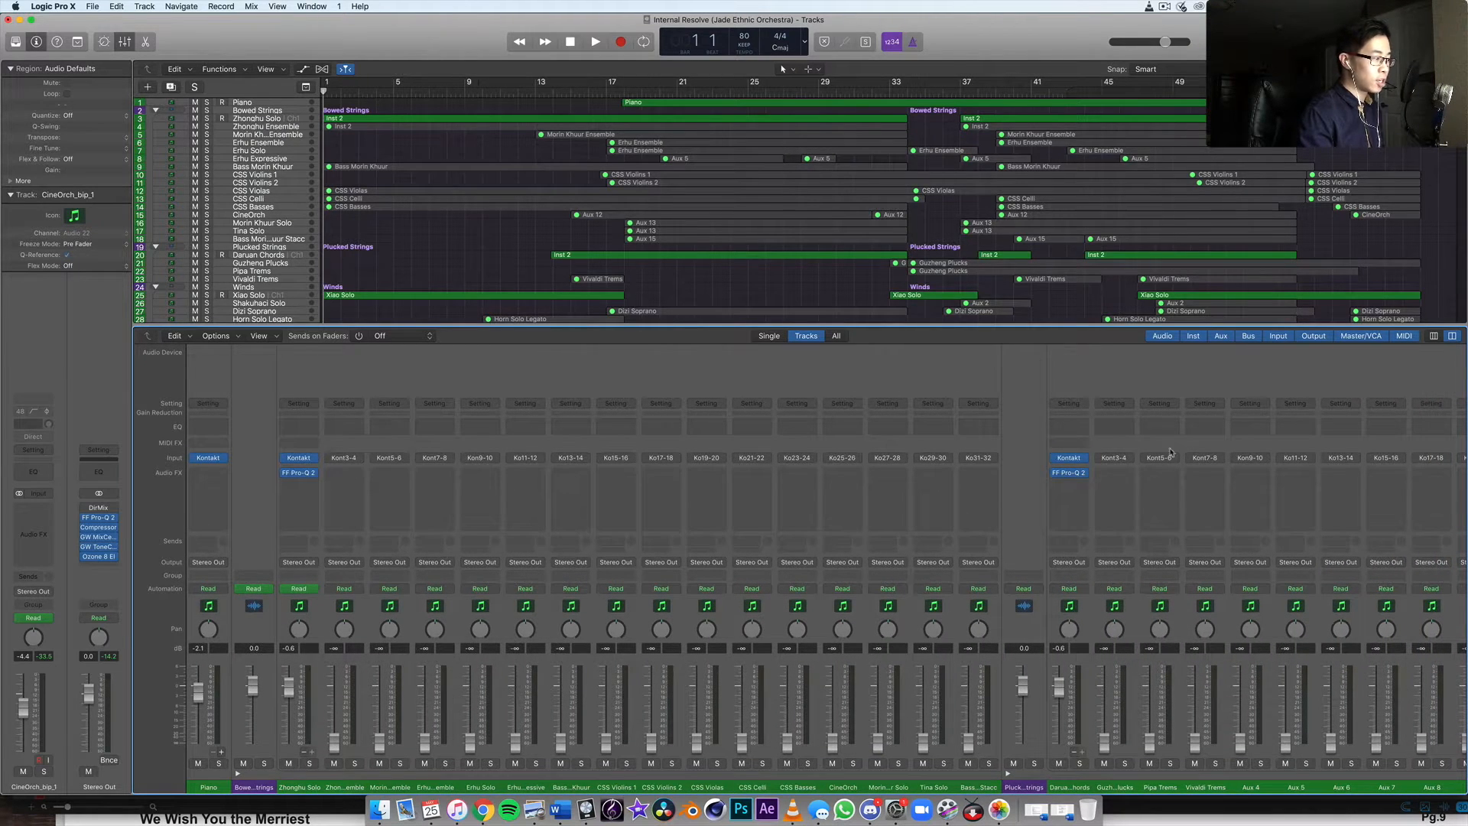
scroll(1051, 504, right, 2)
scroll(256, 479, right, 10)
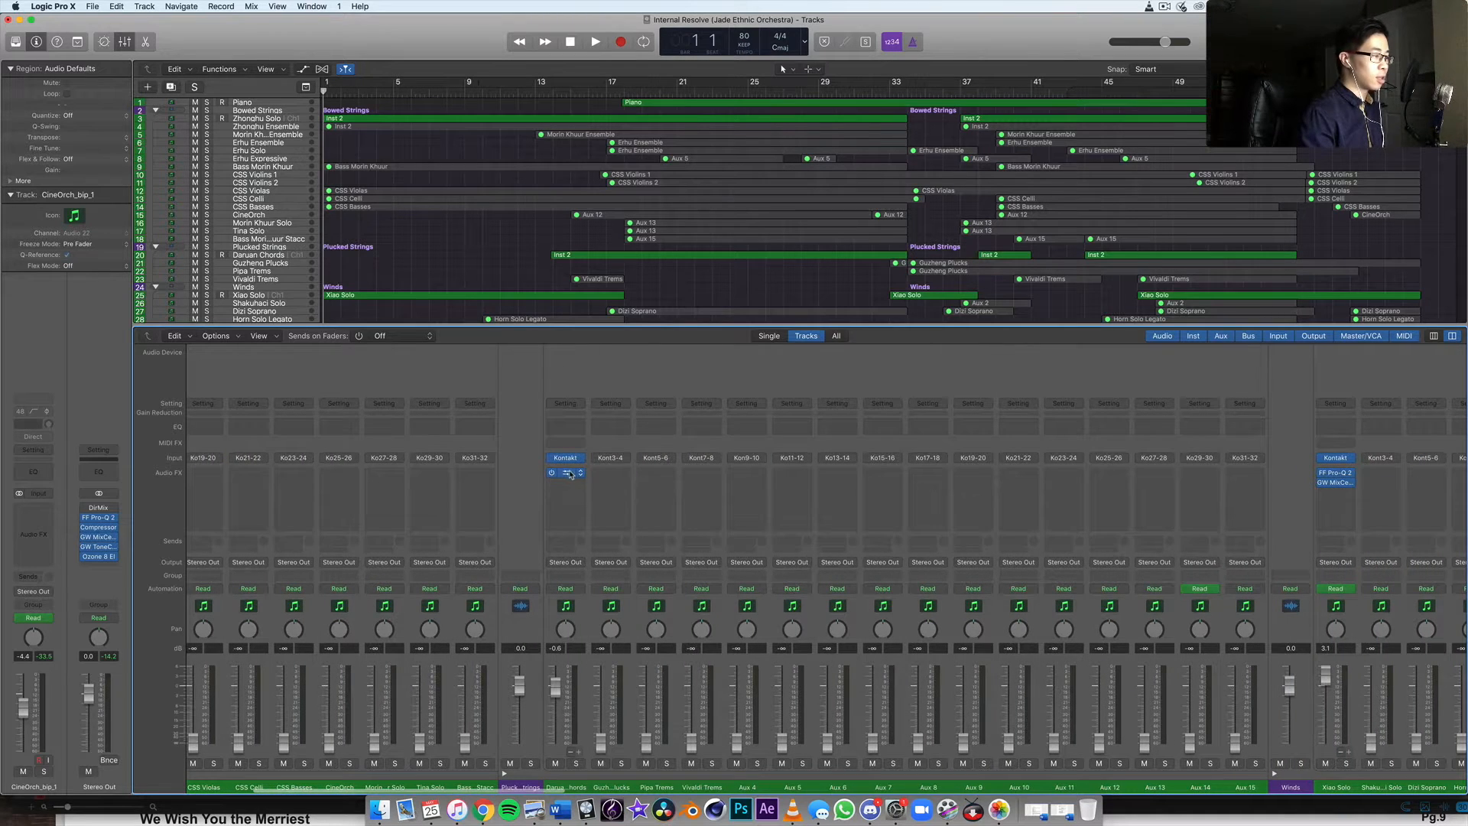
scroll(569, 474, right, 1)
scroll(506, 480, right, 15)
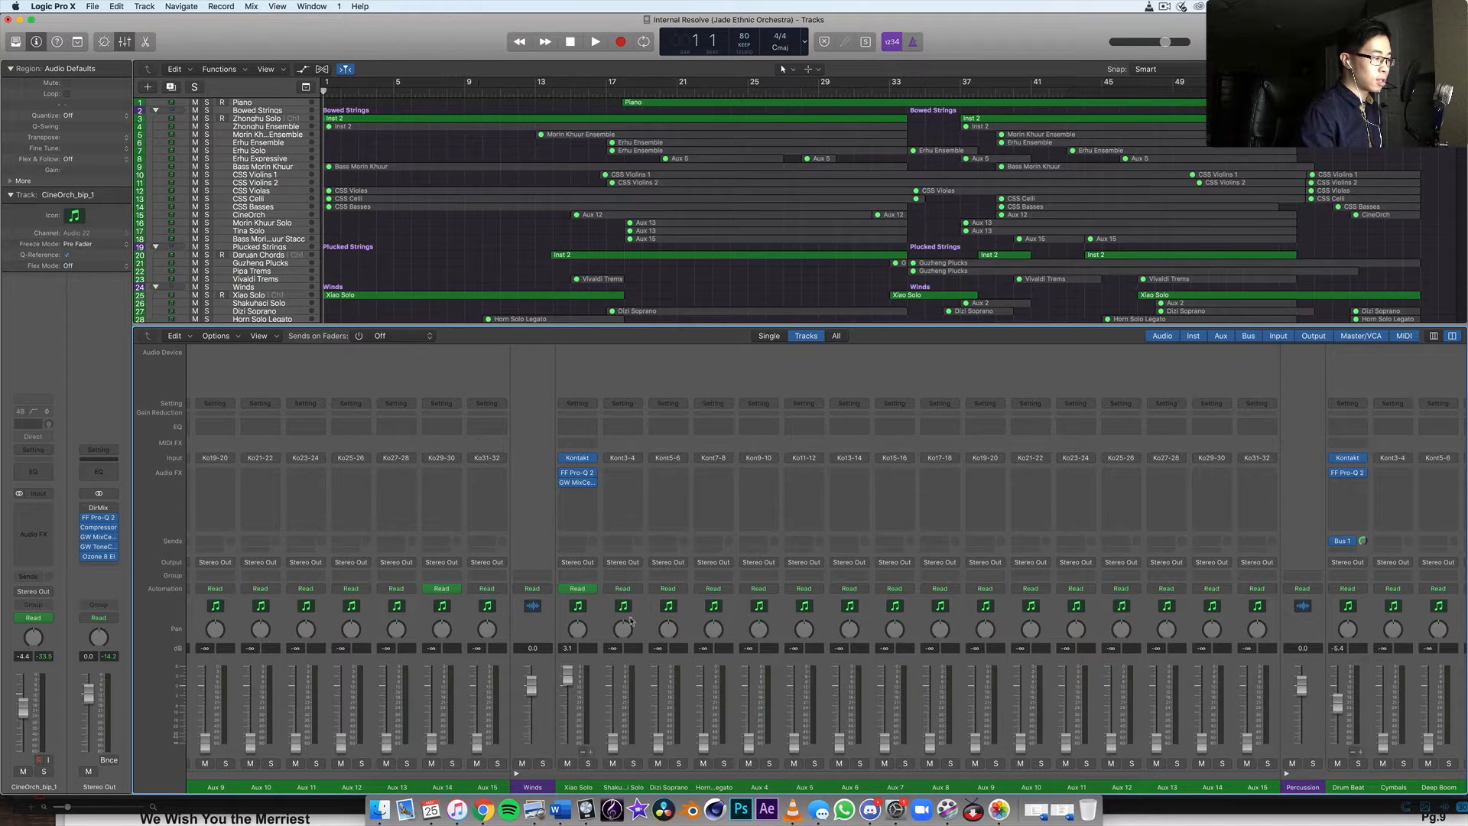
scroll(594, 491, right, 14)
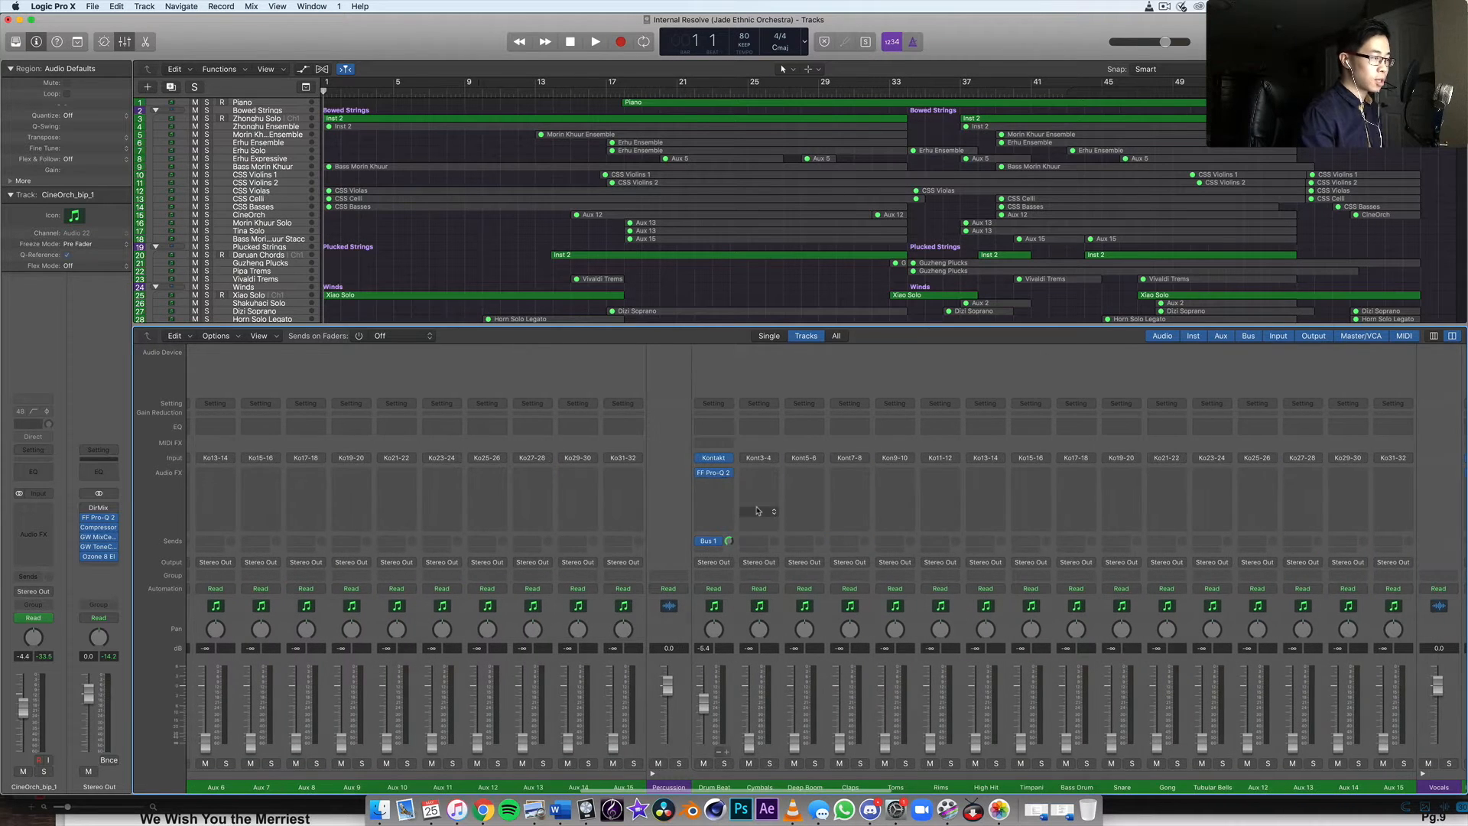
scroll(734, 505, right, 16)
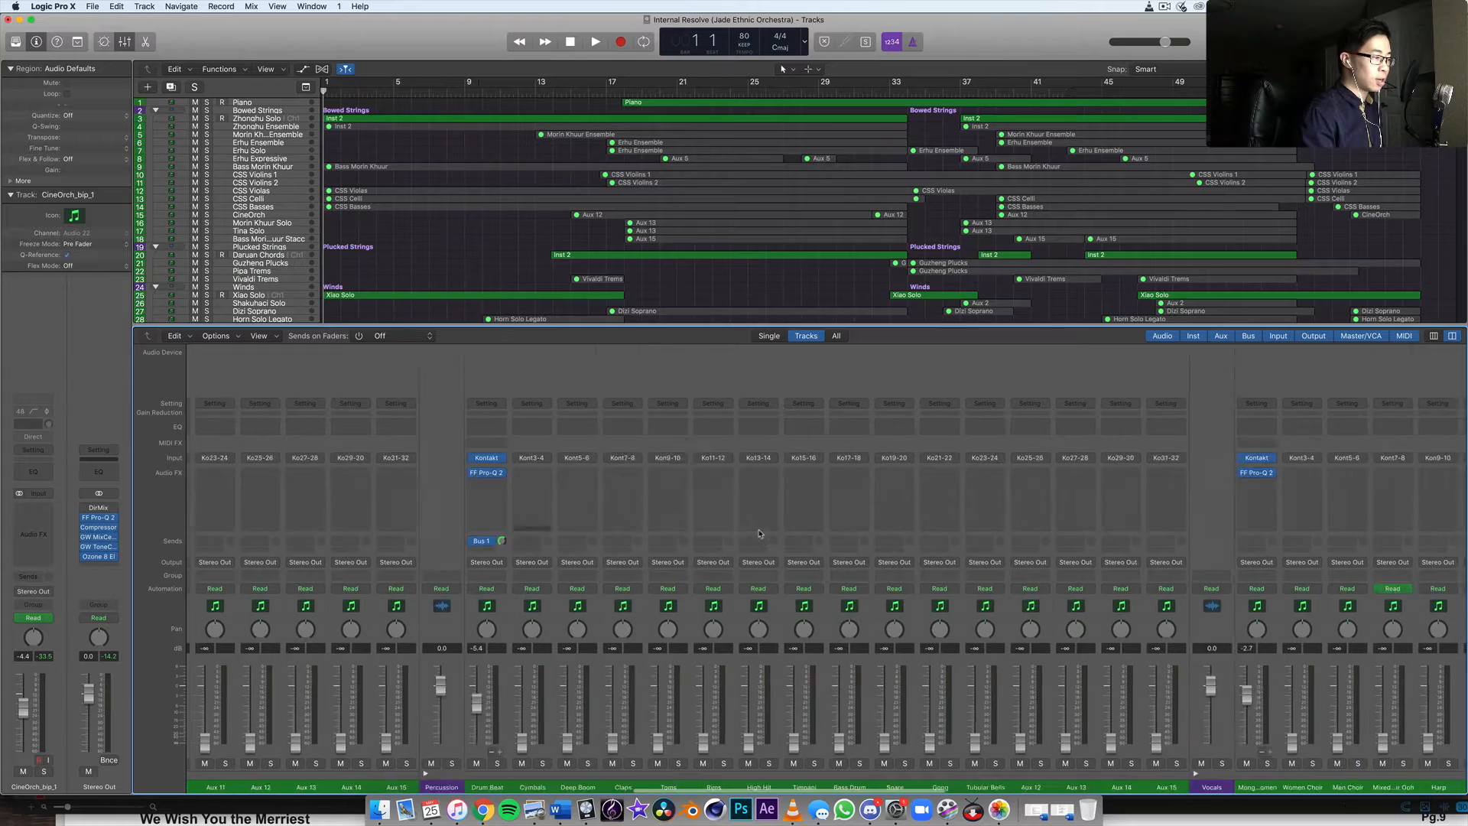
scroll(772, 512, right, 20)
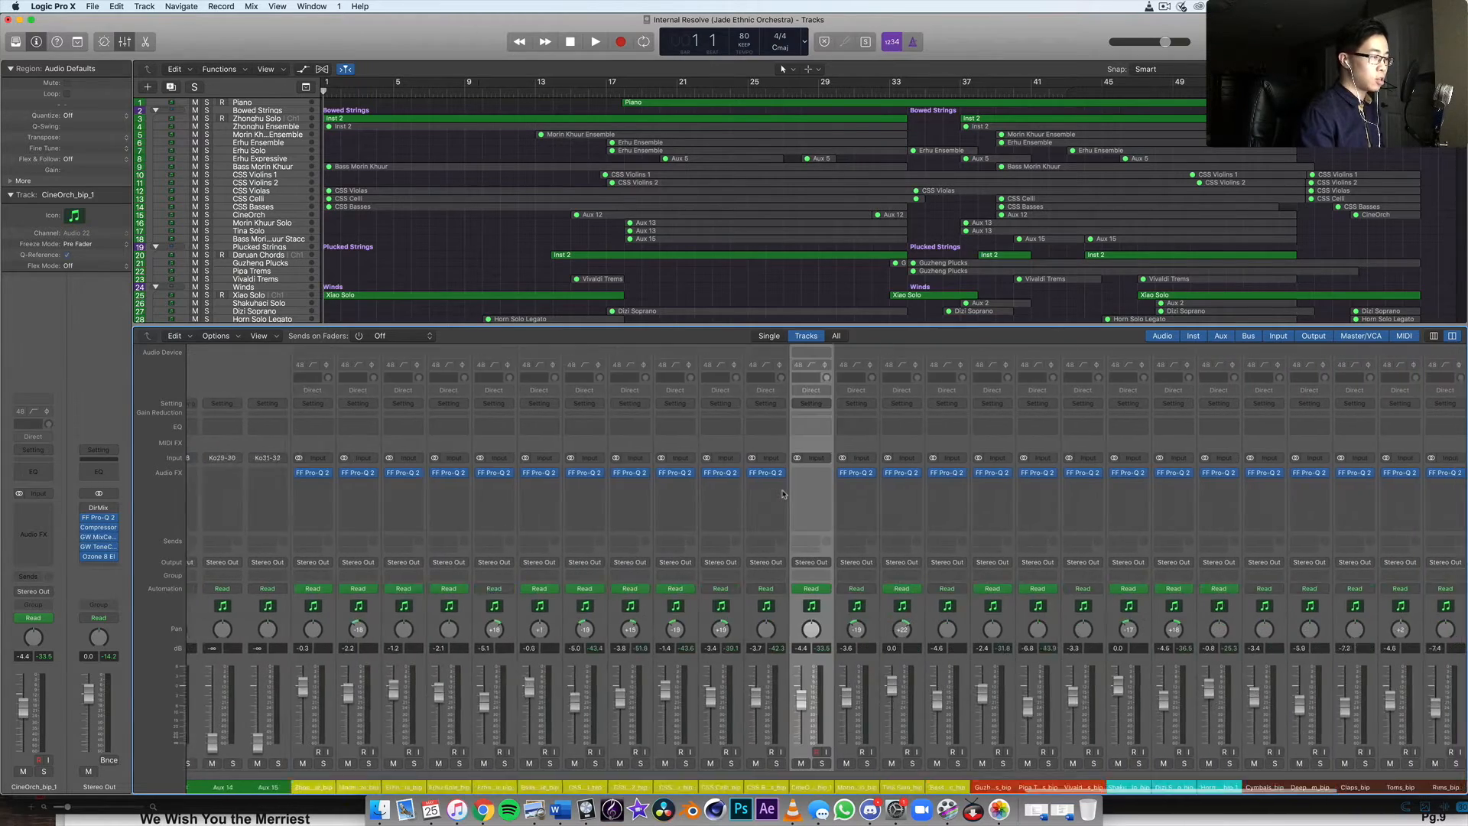
scroll(783, 493, right, 10)
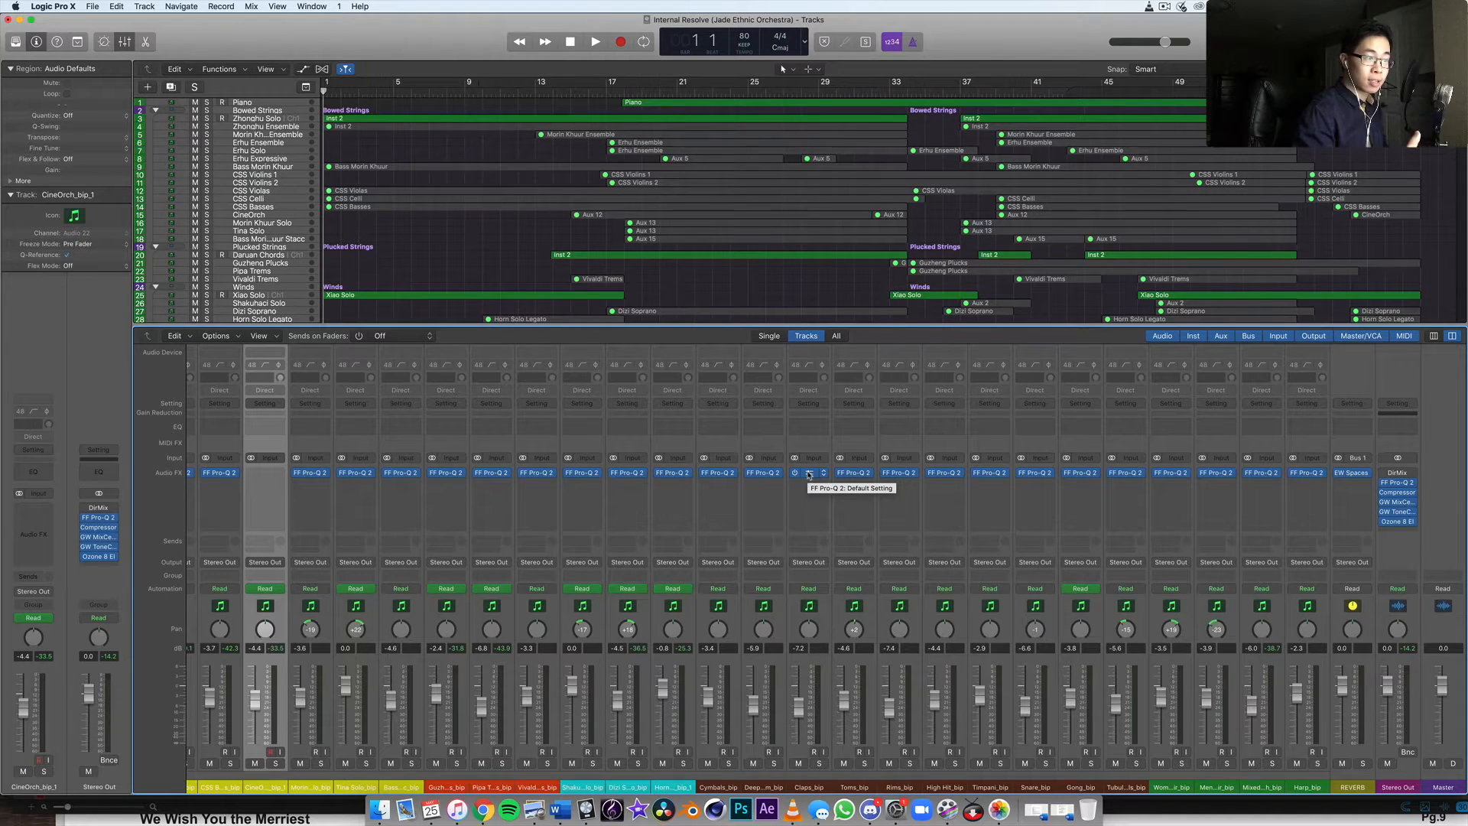
- Open the FF Pro-Q 2 equalizer on the Claps_bip channel and examine its bands
click(808, 475)
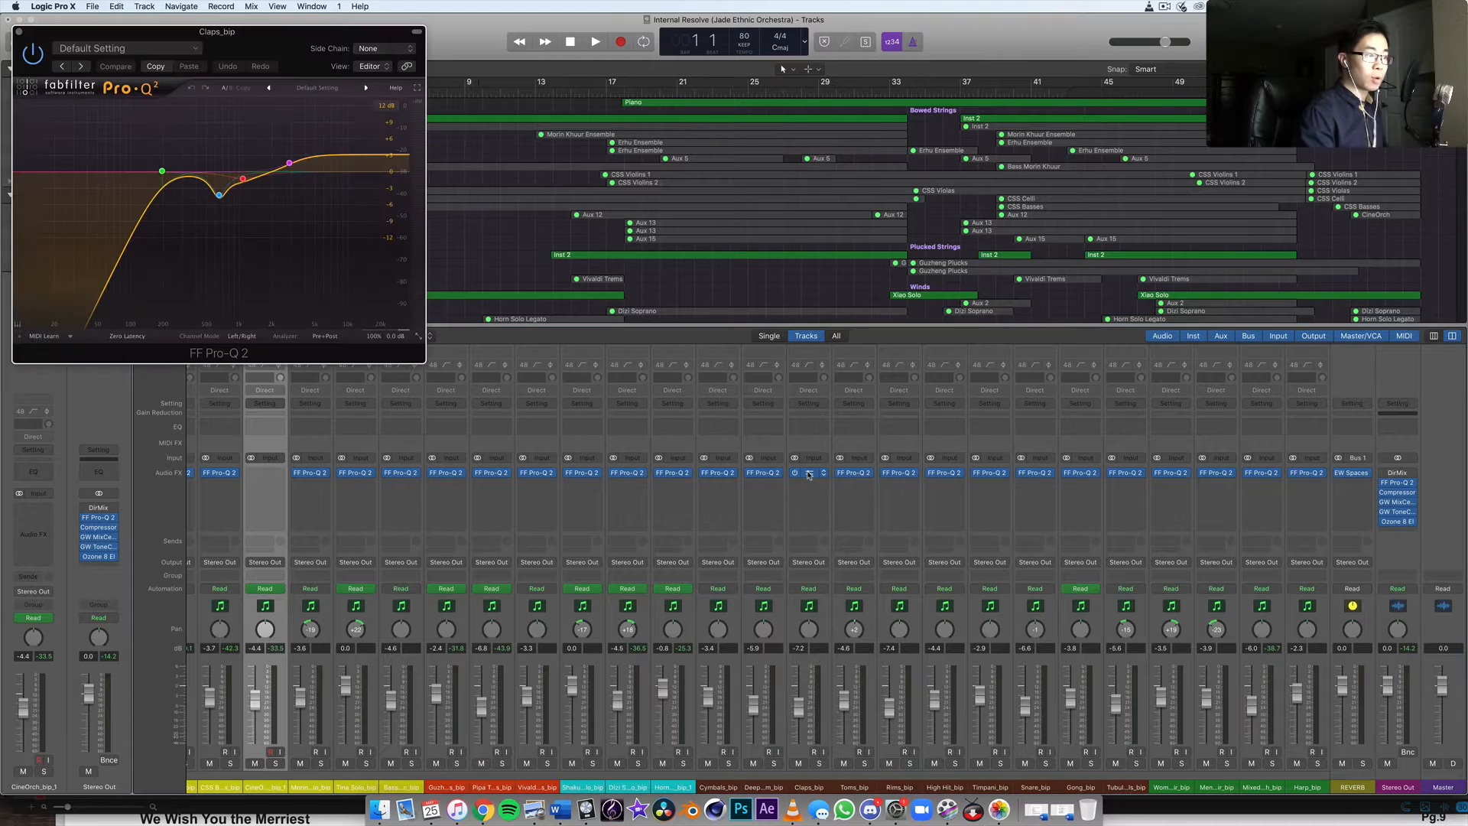
drag(291, 60, 745, 172)
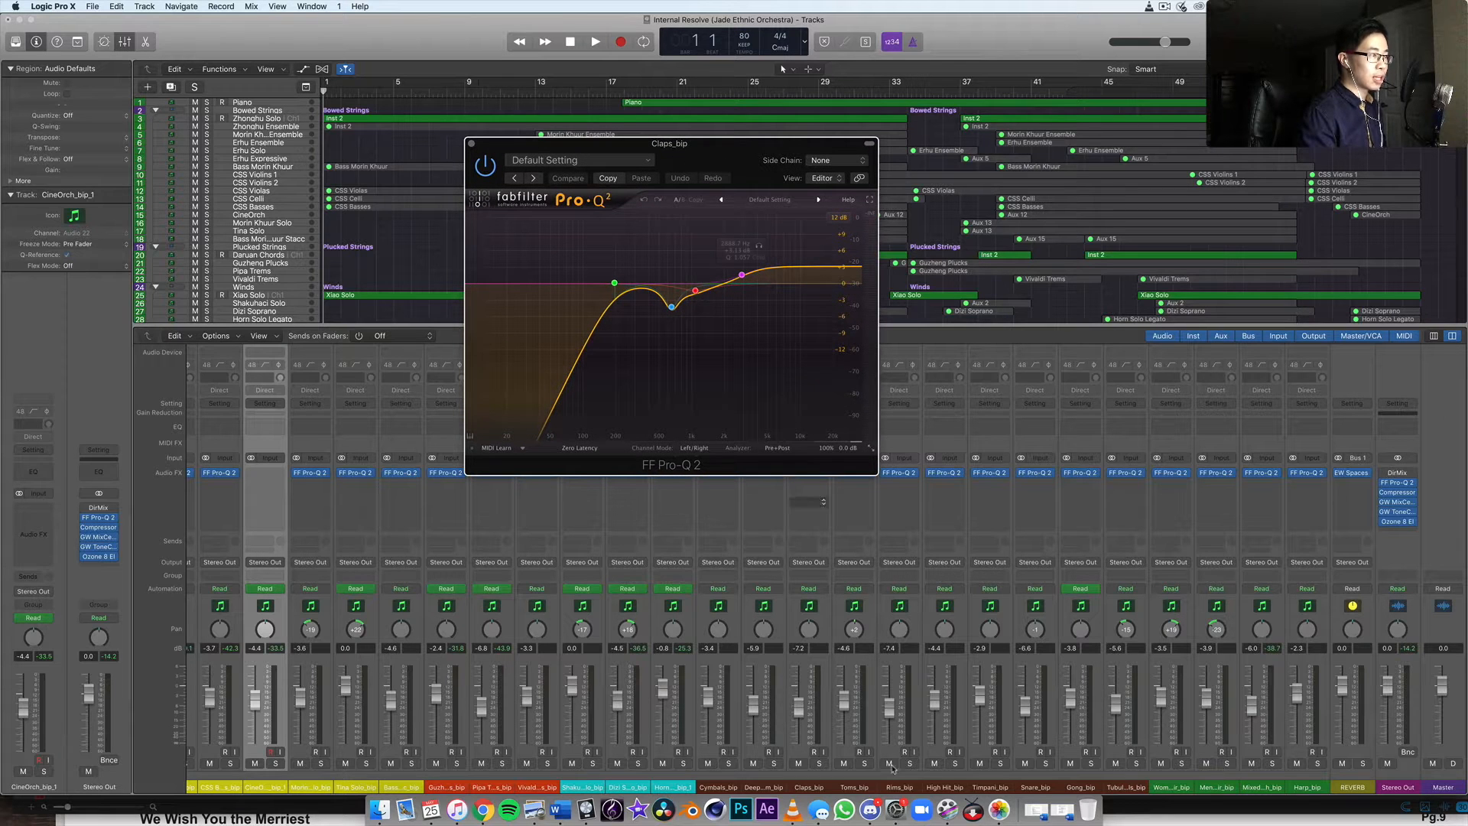
drag(742, 162, 633, 205)
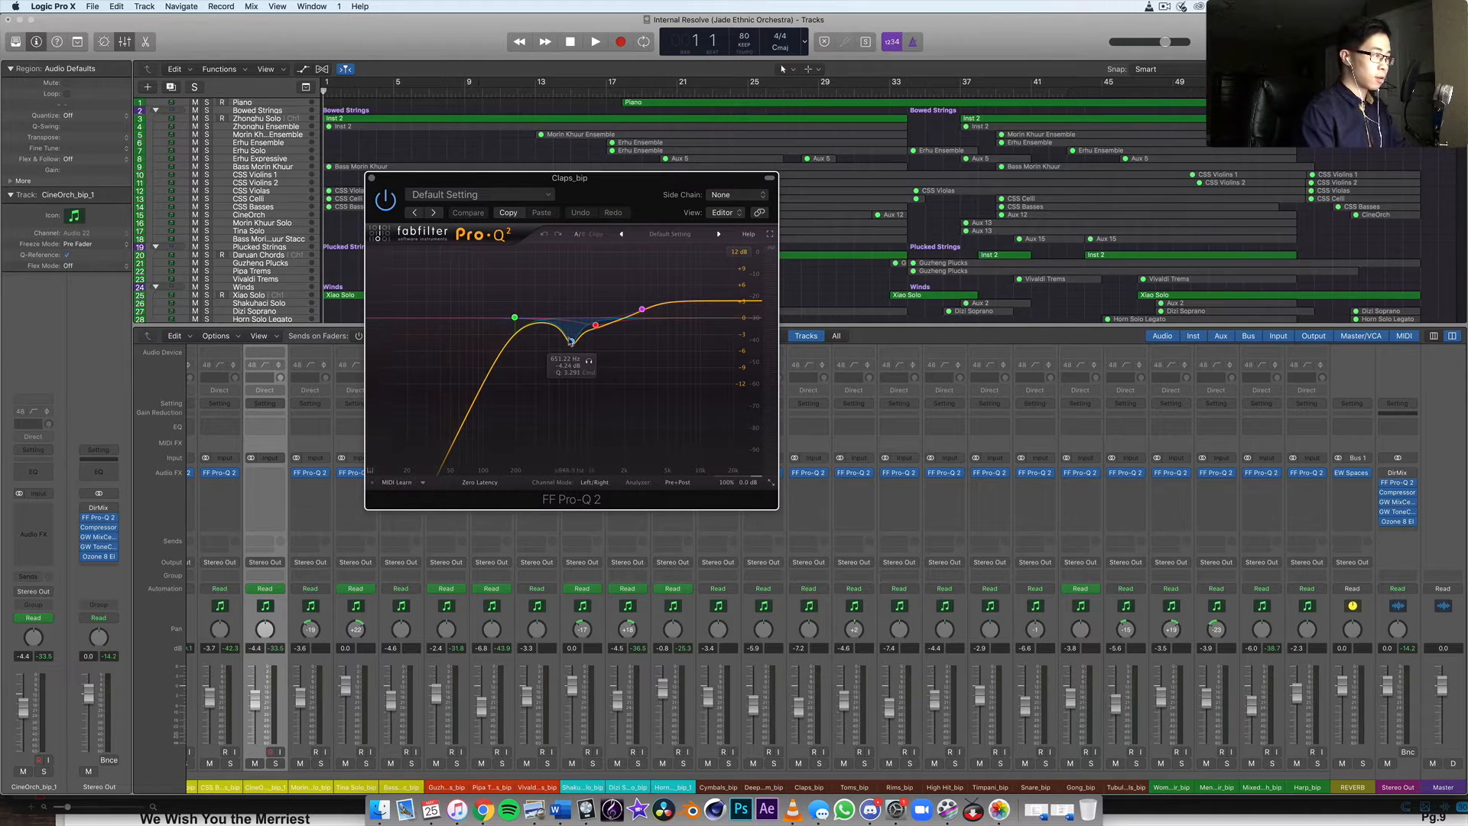
drag(637, 319, 574, 345)
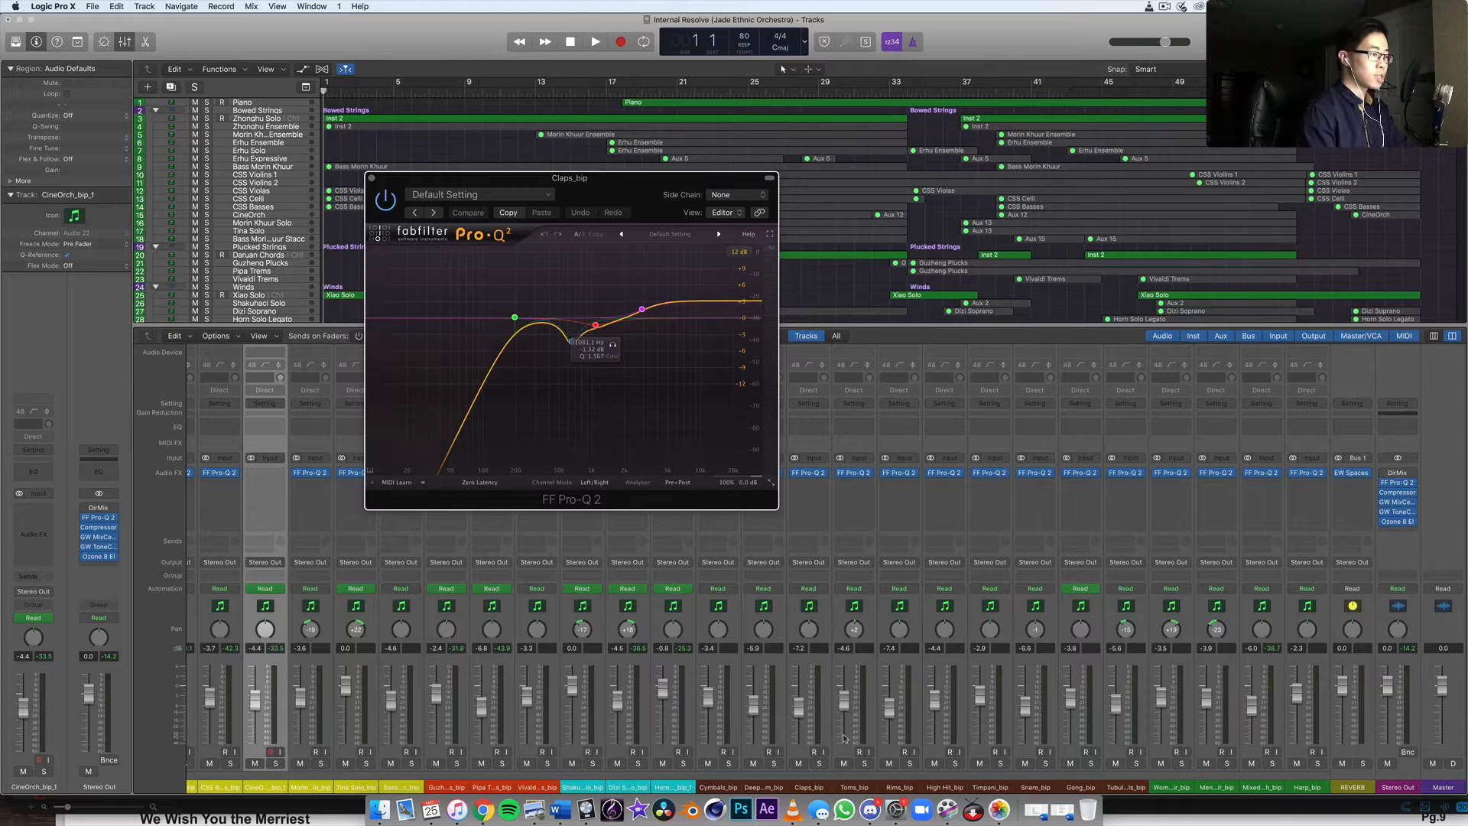
- Play the section around bars 52 to 54 in a cycle with the Claps_bip channel soloed
click(807, 753)
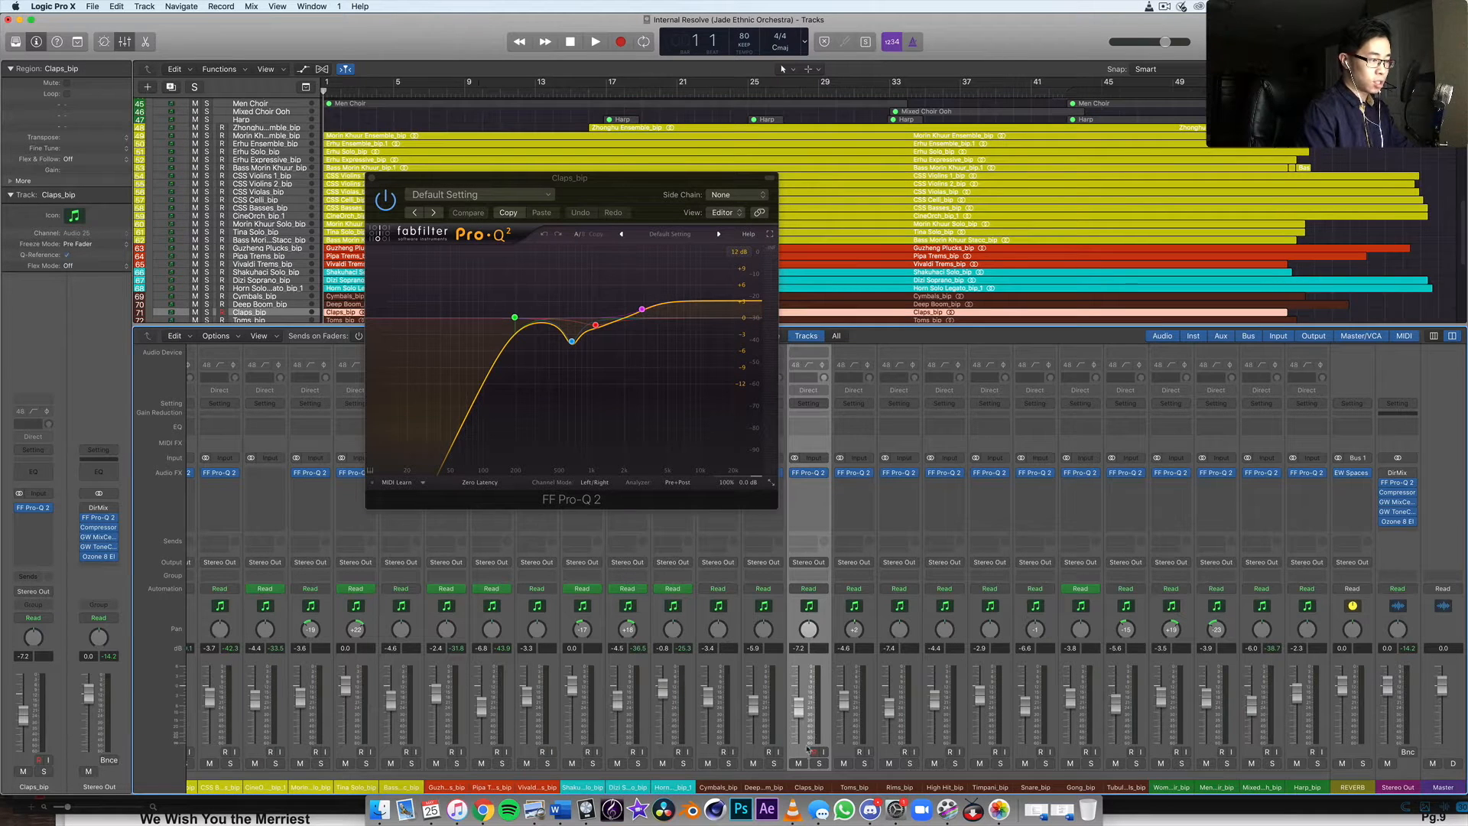
key(space)
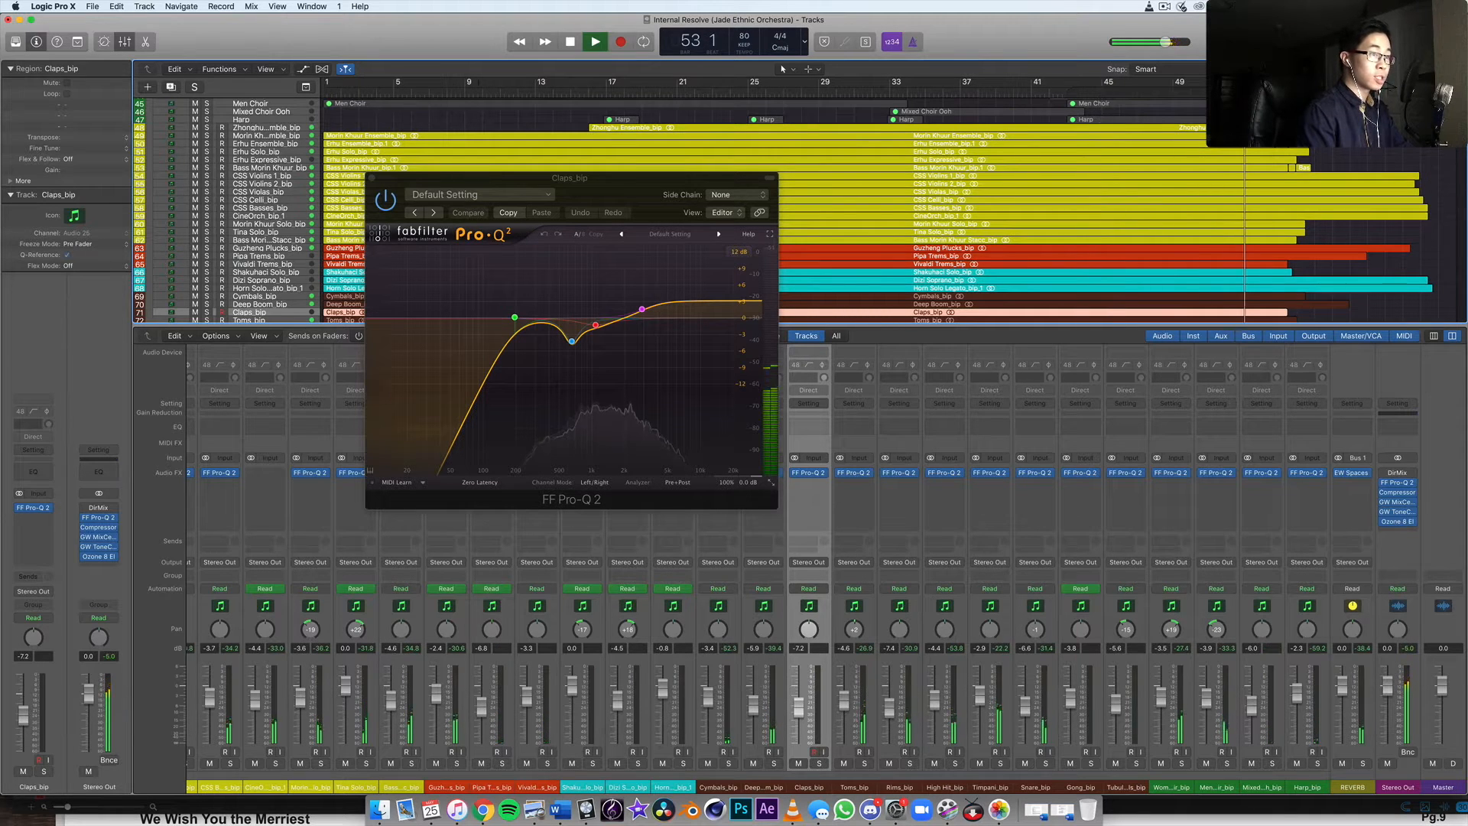
key(c)
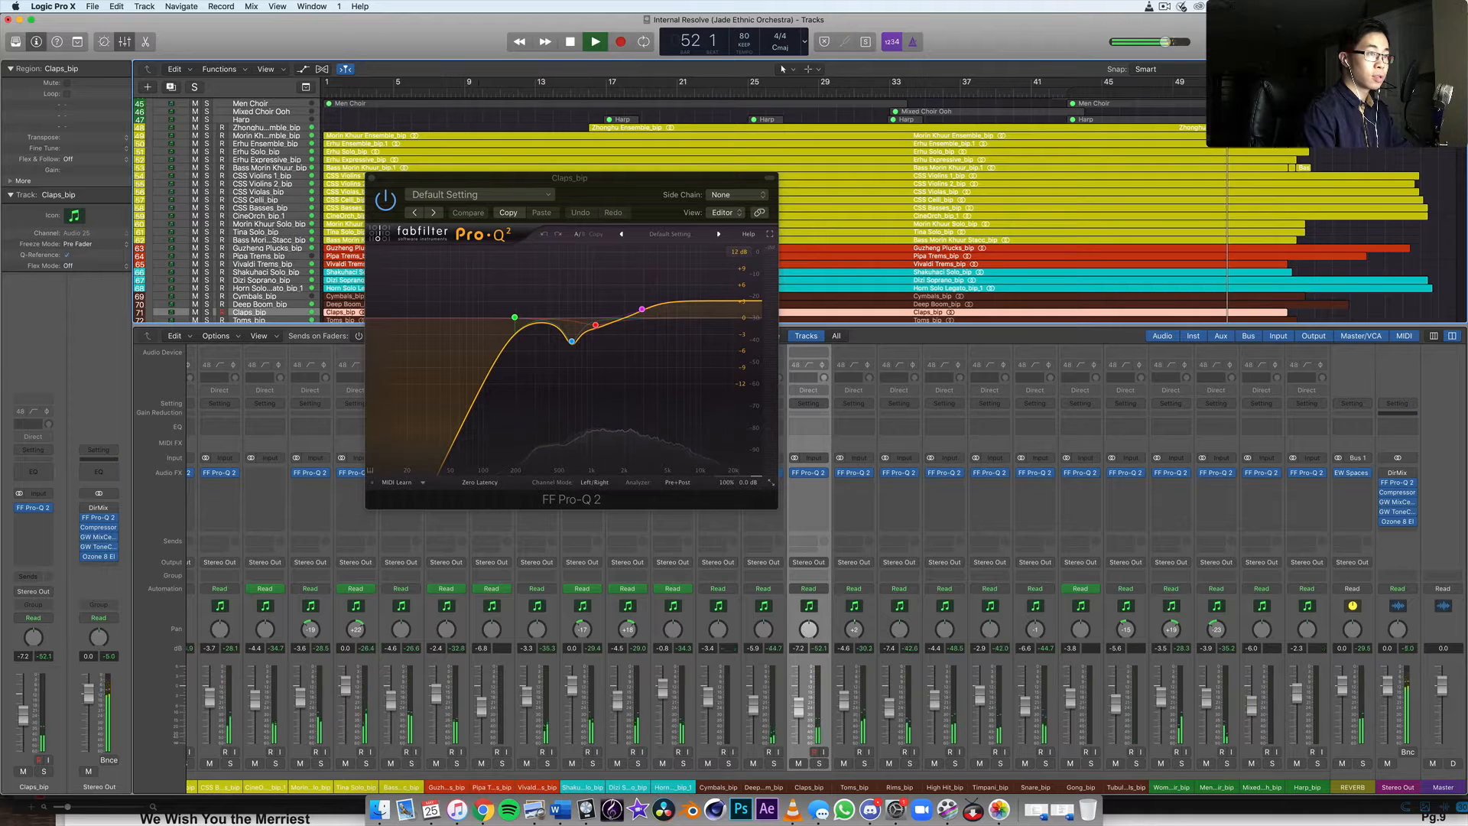
click(819, 763)
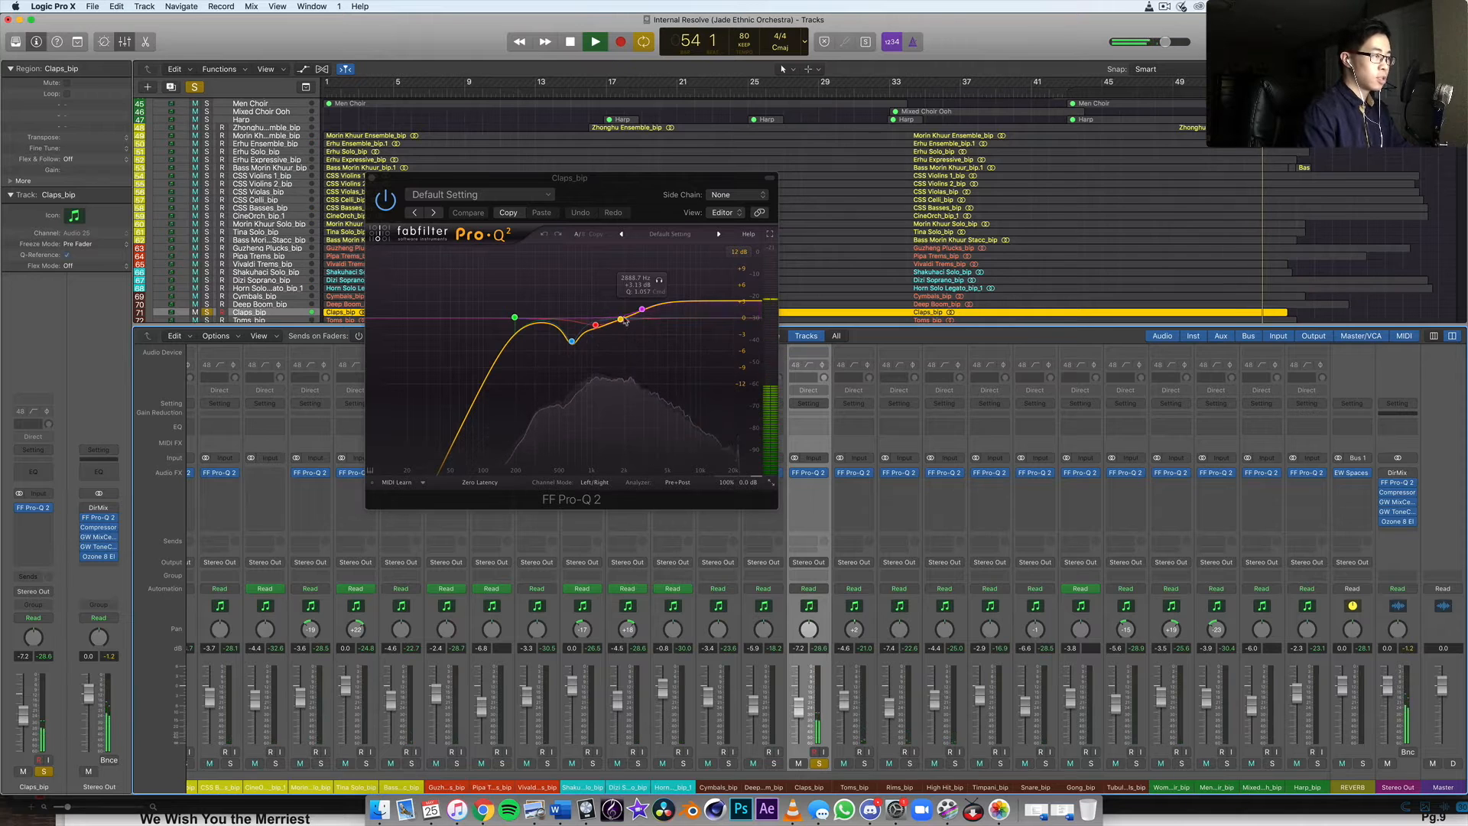
- Audition the high shelf band and the low cut band of the claps equalizer in isolation, one after the other
click(658, 282)
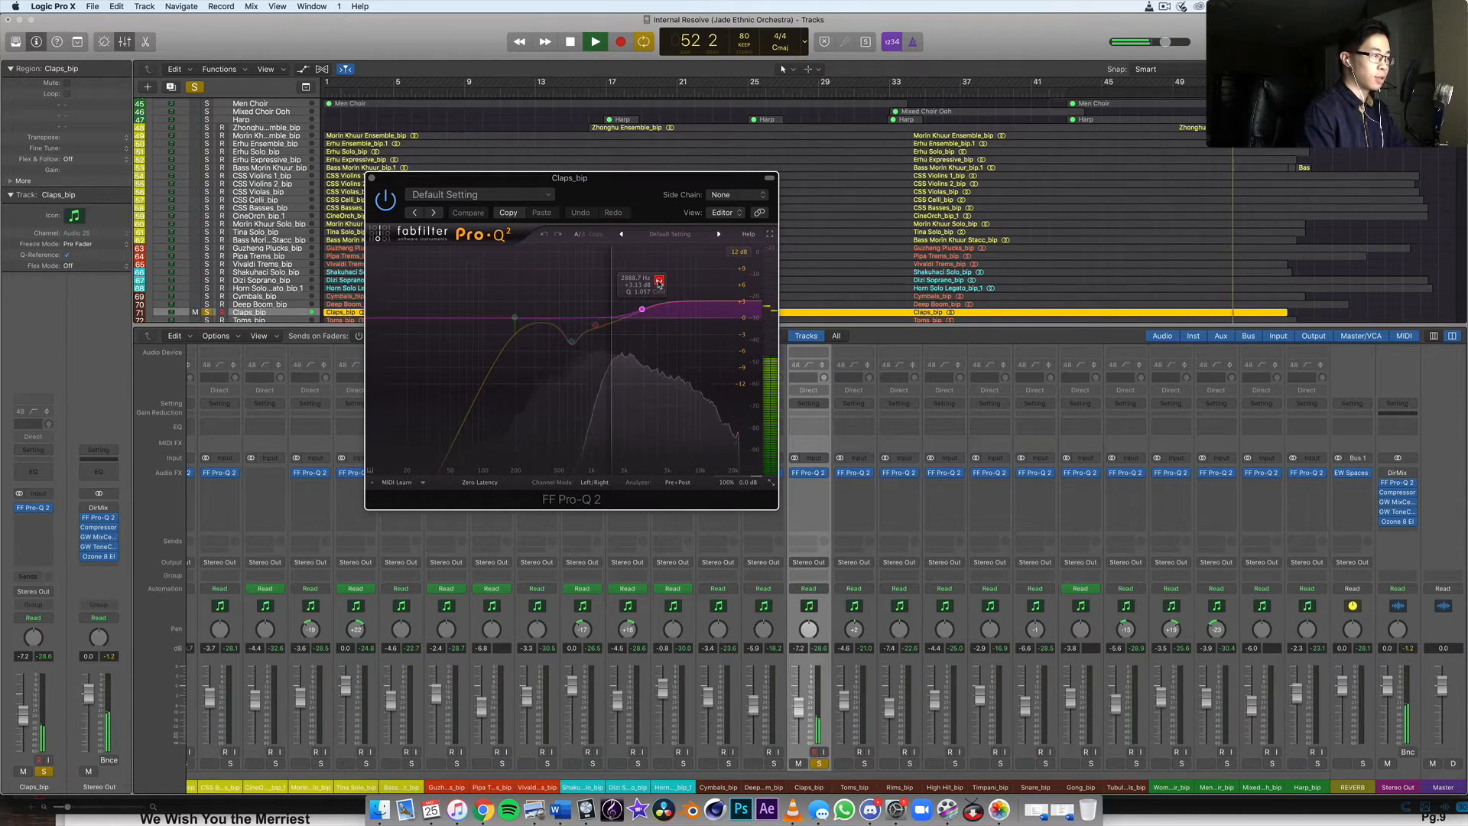
click(658, 282)
click(533, 296)
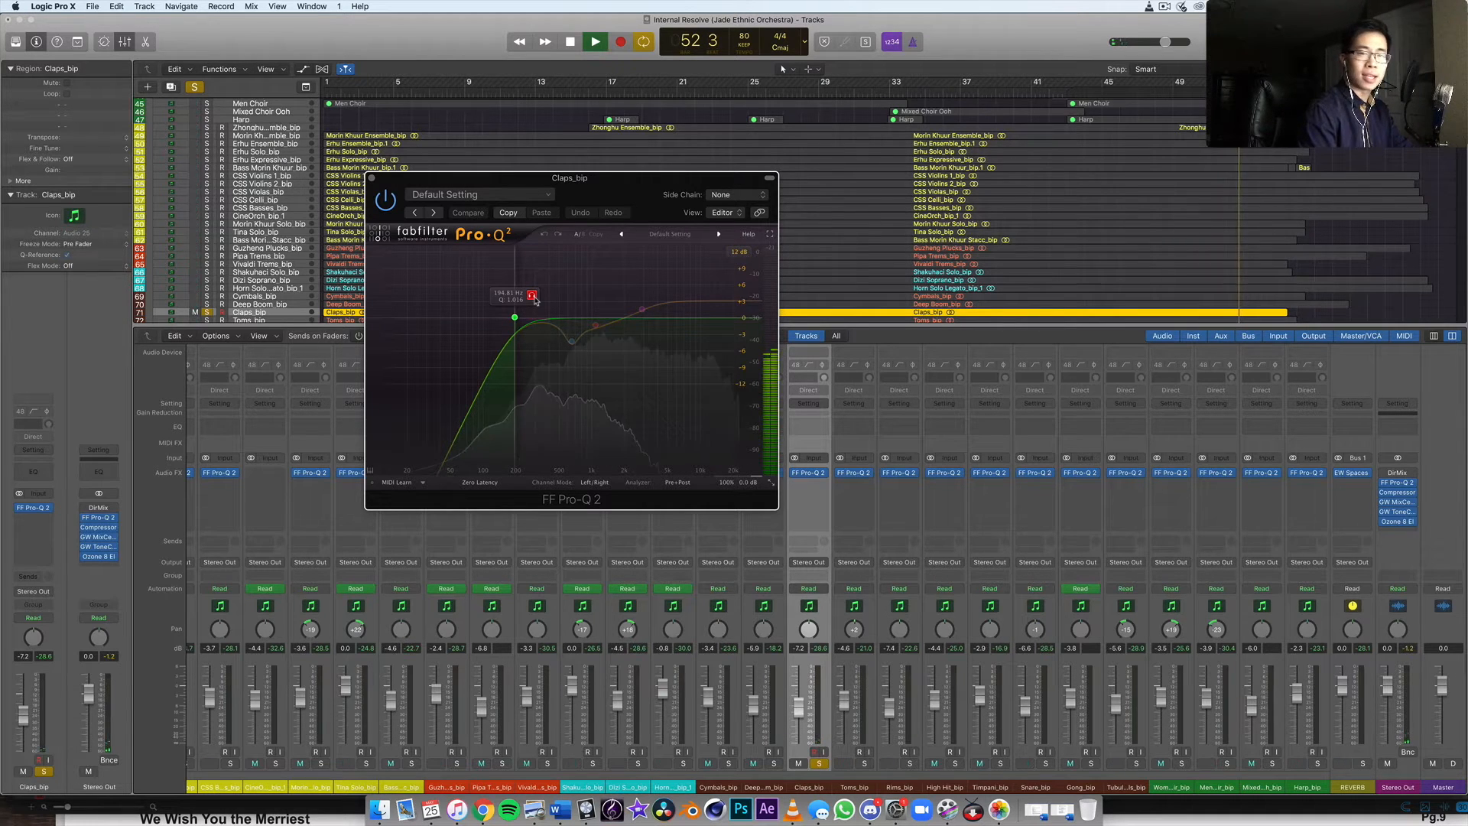
click(533, 296)
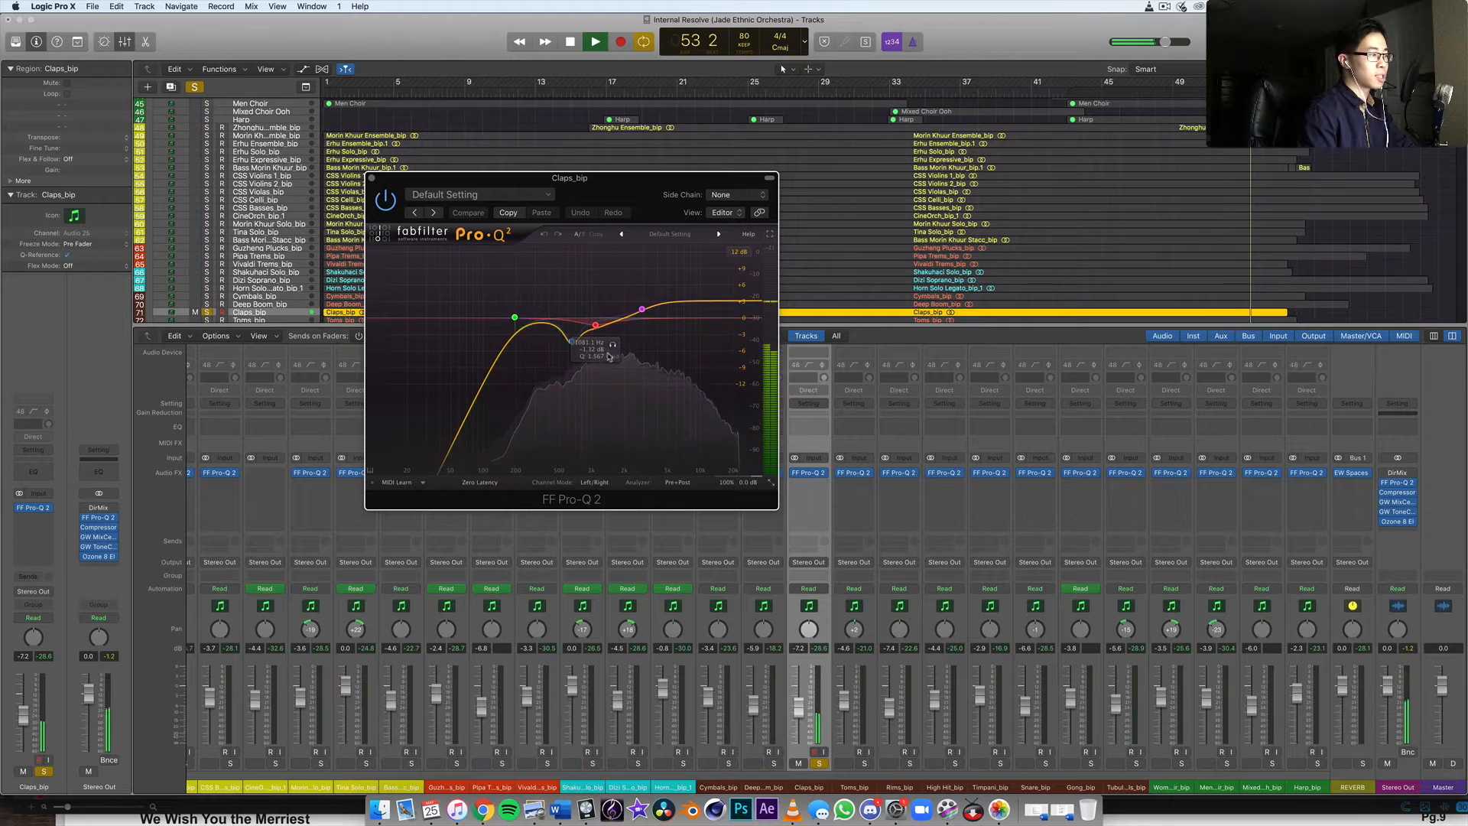
- Audition the two midrange cut bands of the claps equalizer in isolation, then stop playback and close the equalizer
click(613, 345)
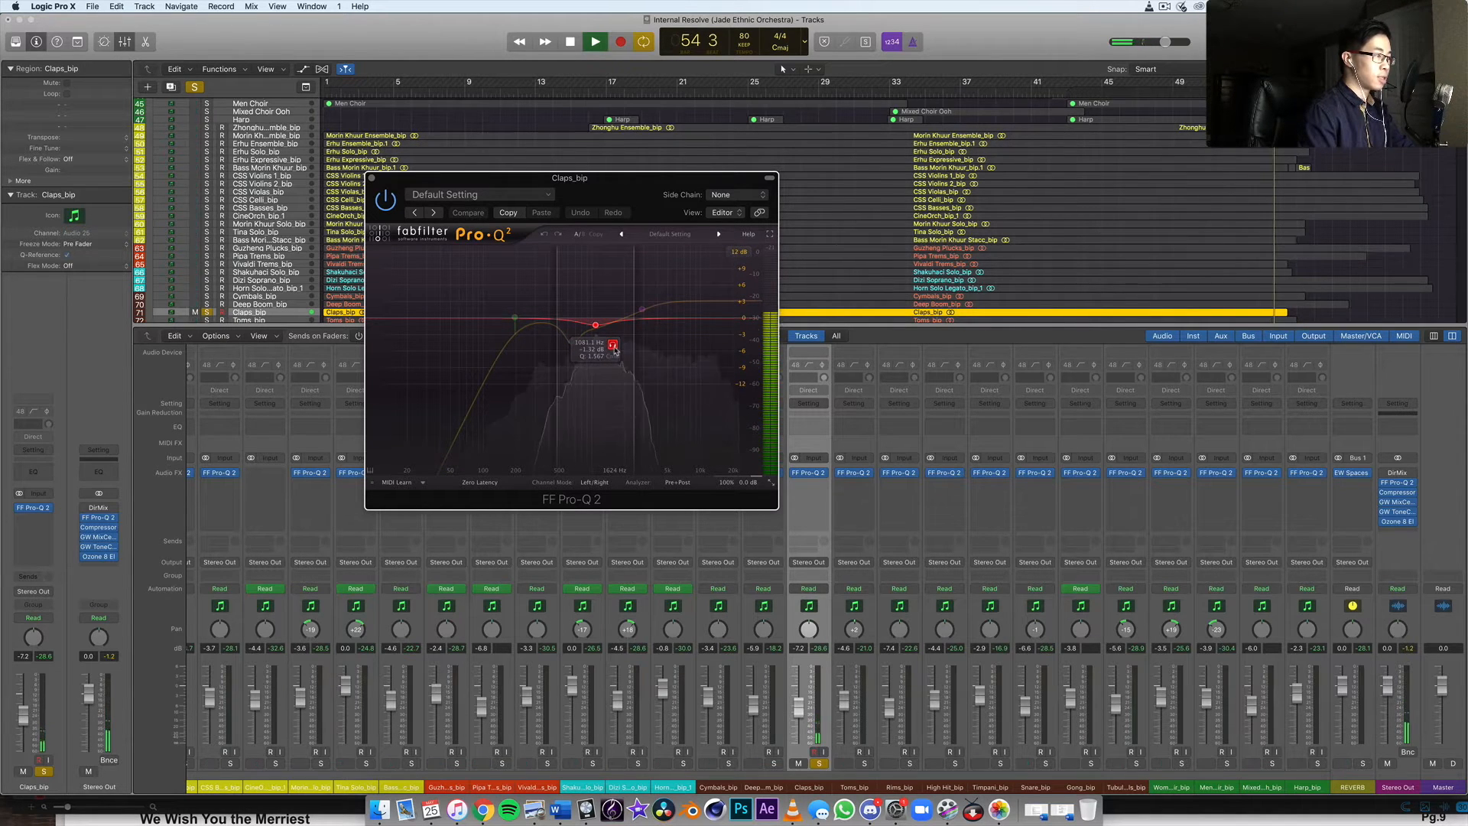
click(613, 345)
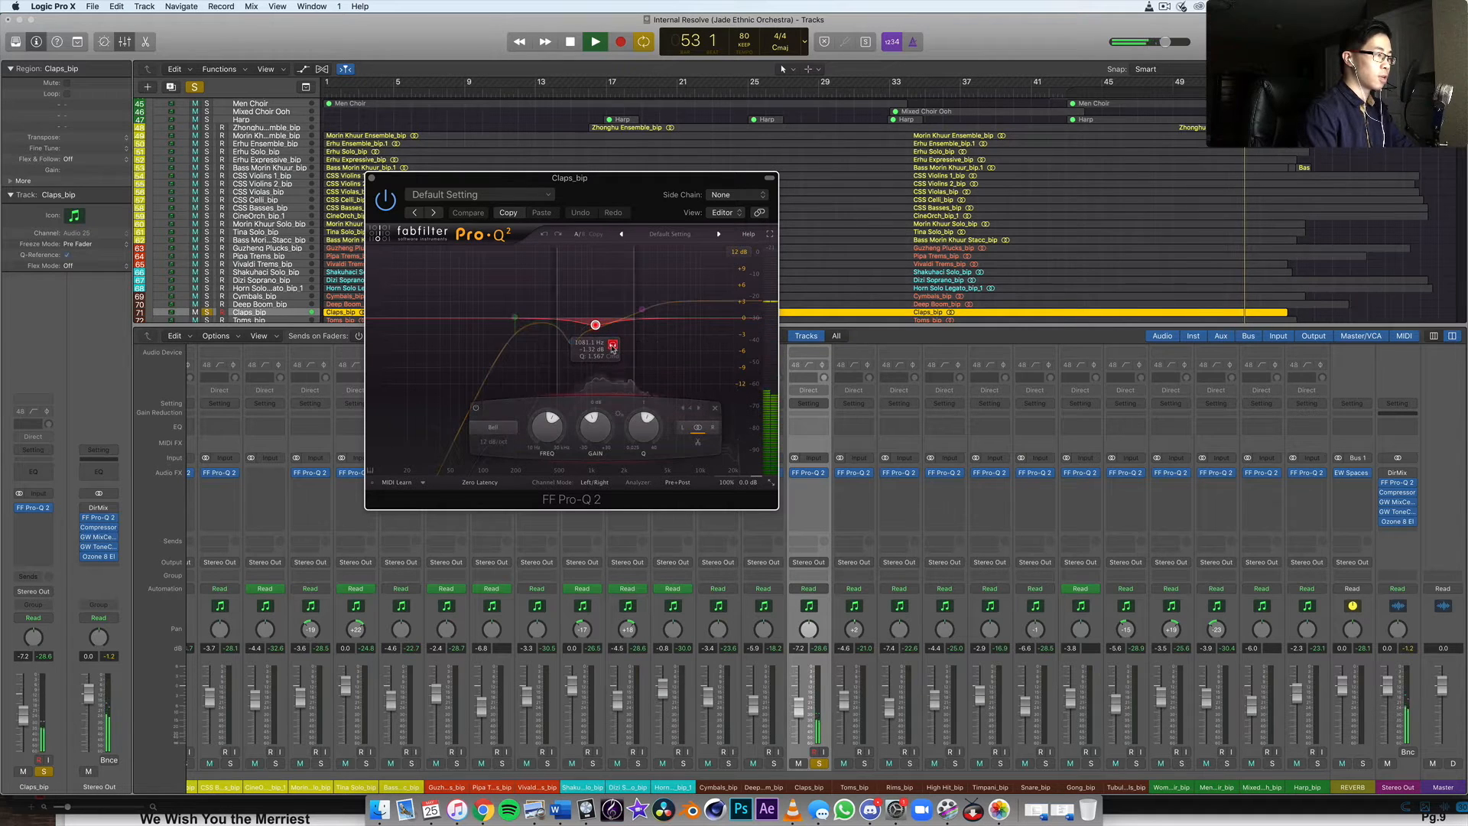
click(588, 361)
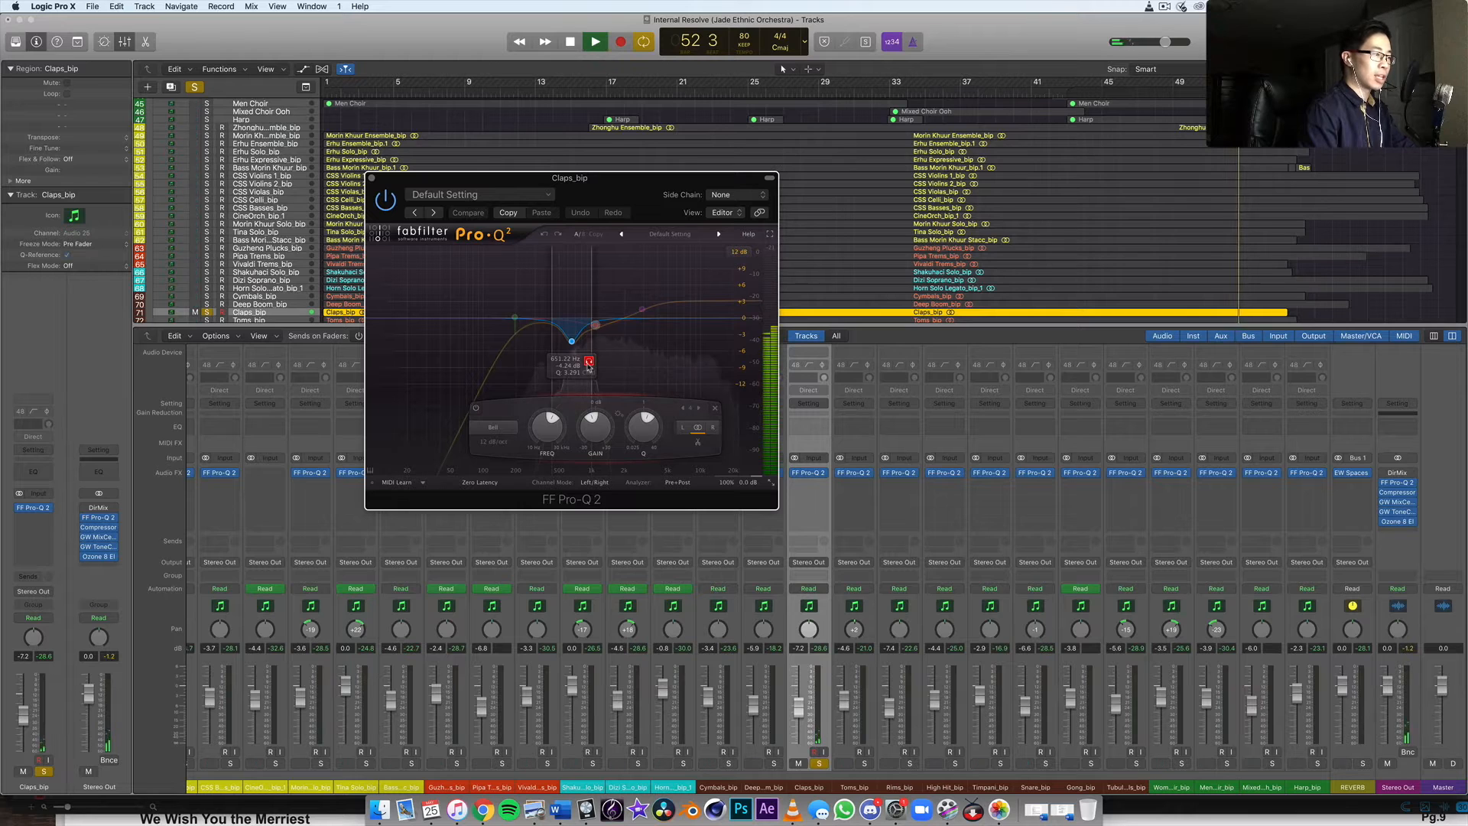
key(space)
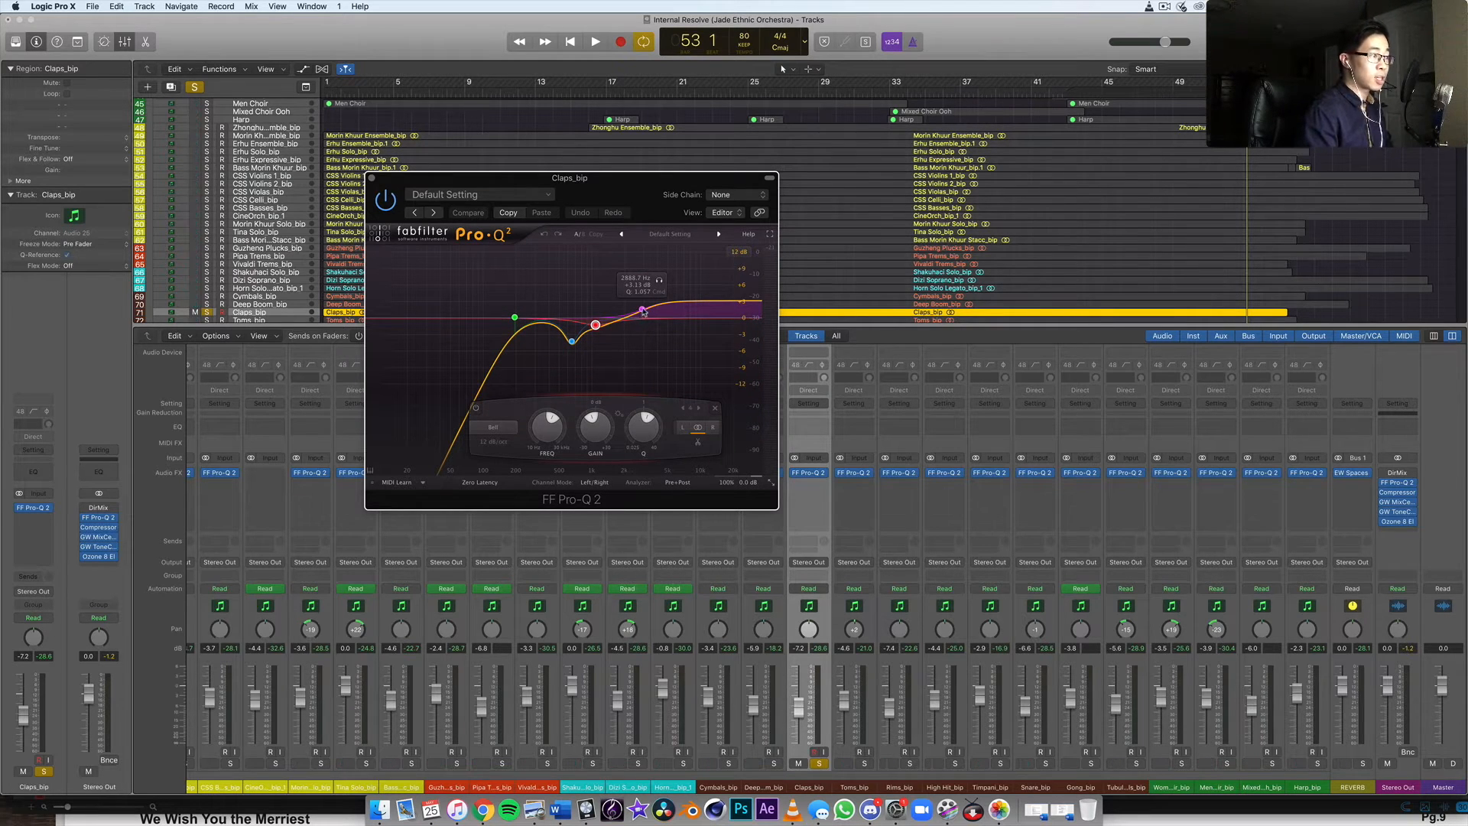
click(663, 307)
double_click(662, 306)
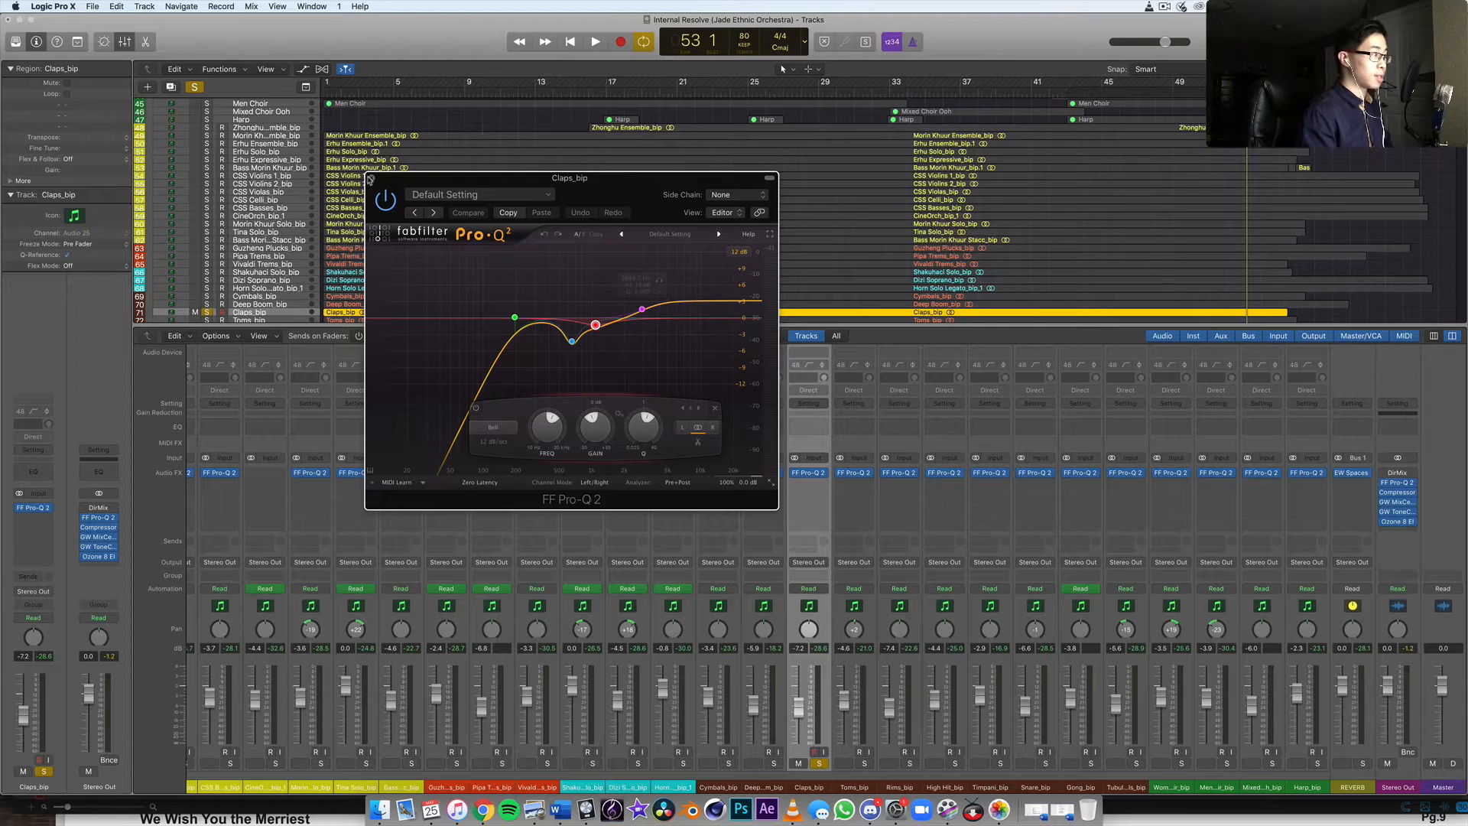
key(super+w)
- Examine the FF Pro-Q 2 equalizer curve on the High Hit_bip channel and close the plug-in
click(944, 473)
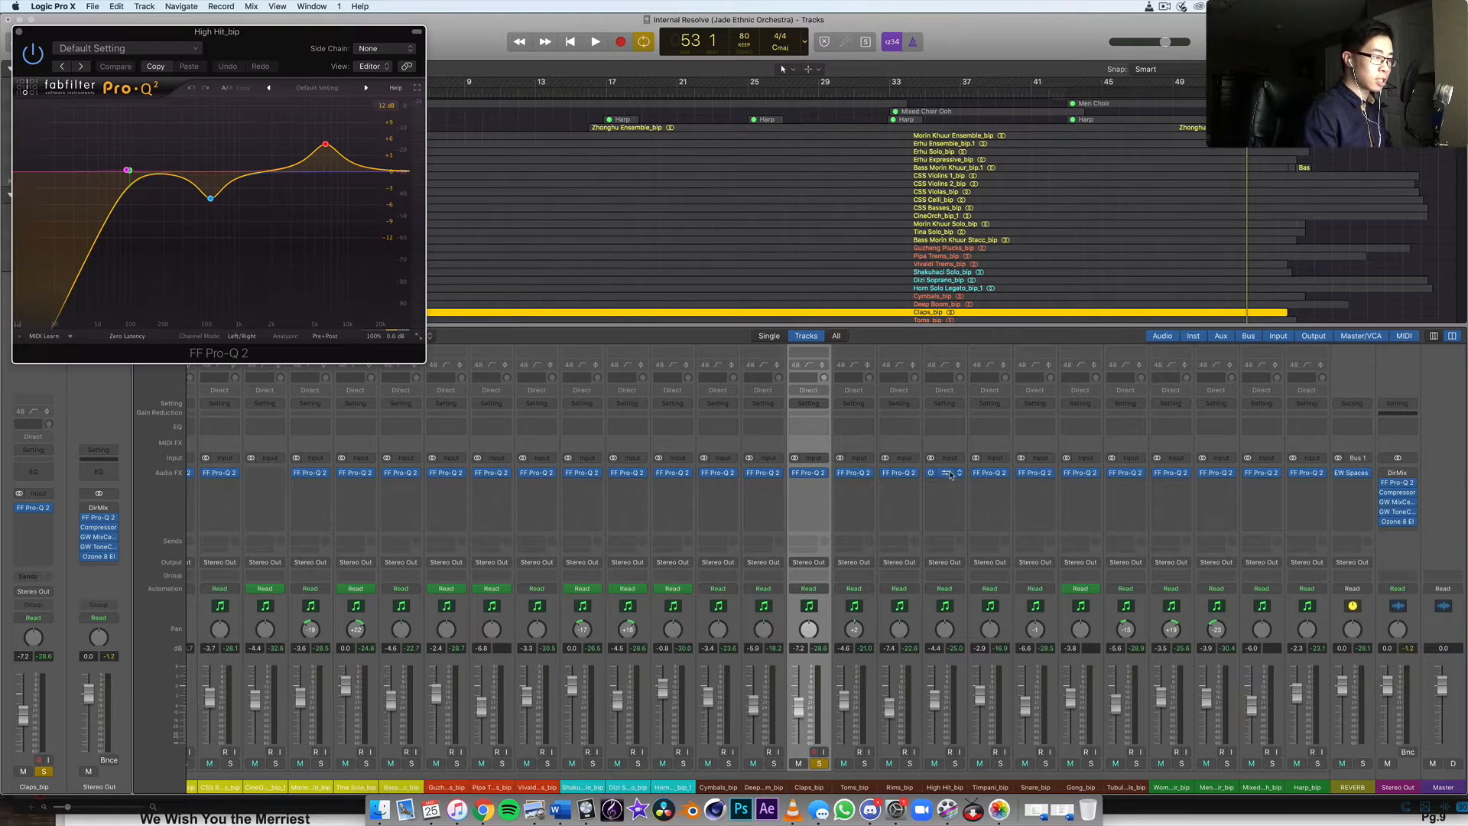
drag(280, 47, 649, 223)
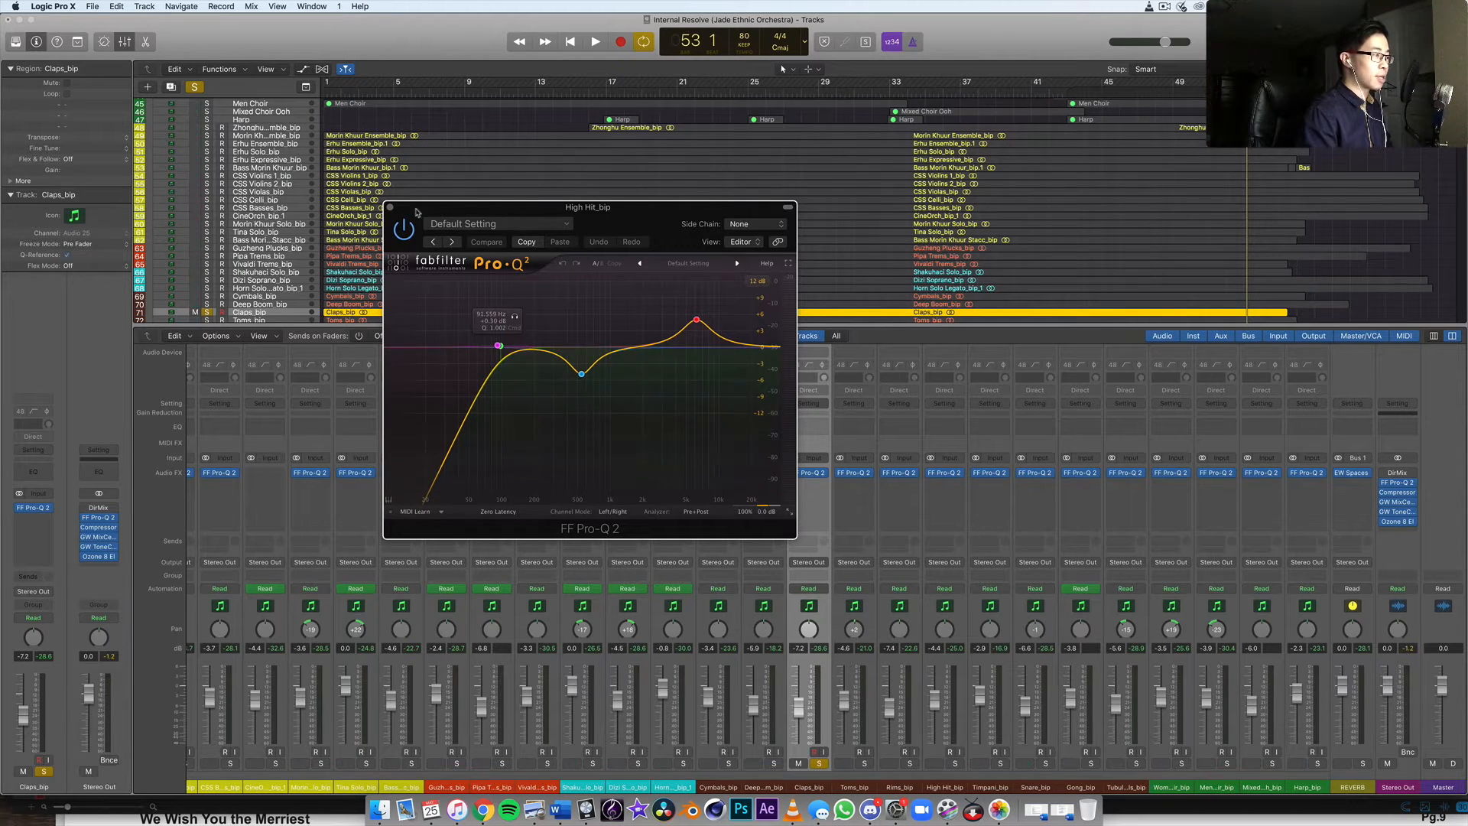
click(389, 208)
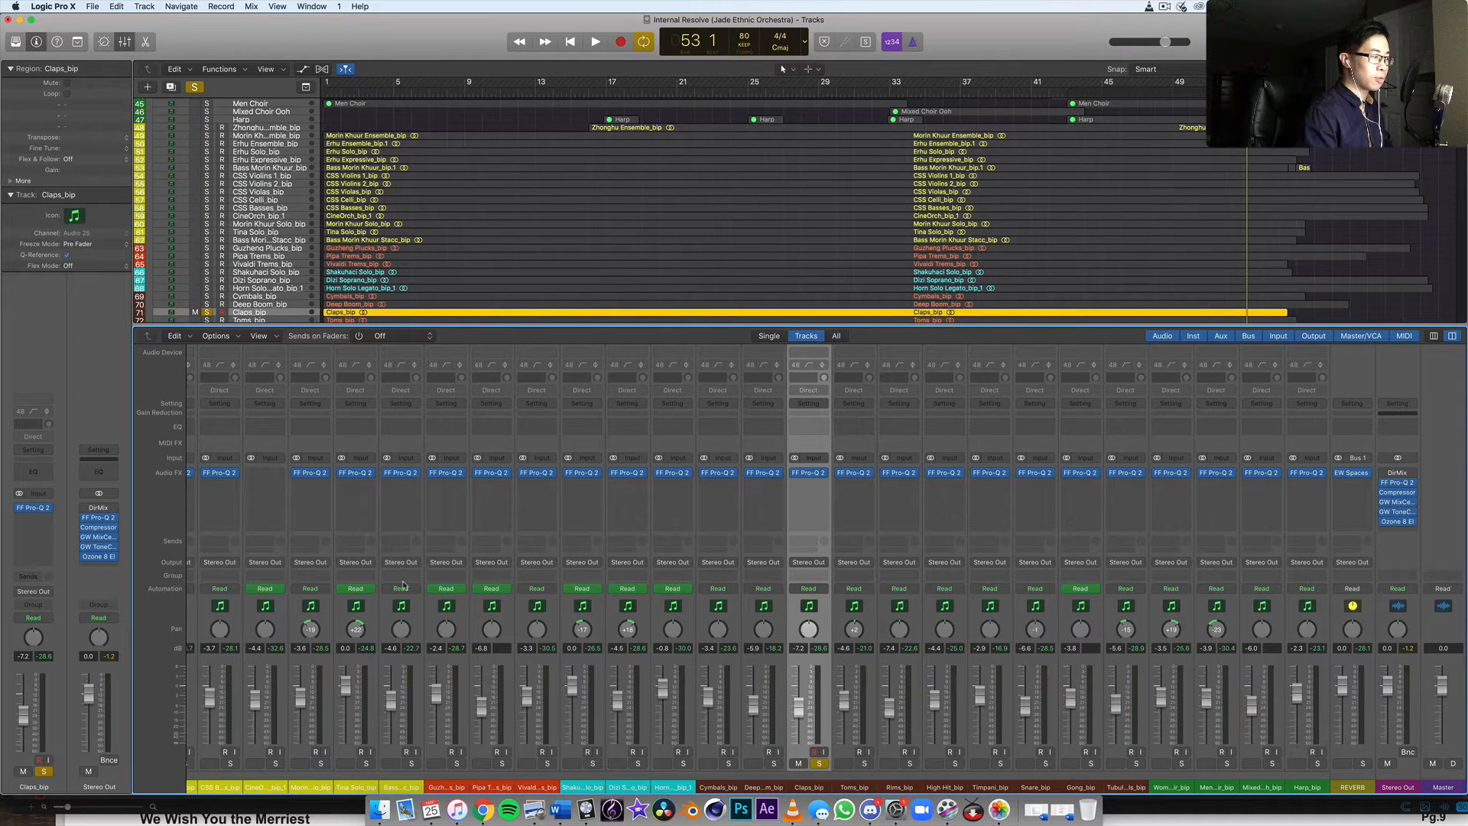
- Select the Guzheng Plucks_bip channel and turn off the solo on Claps_bip
click(416, 623)
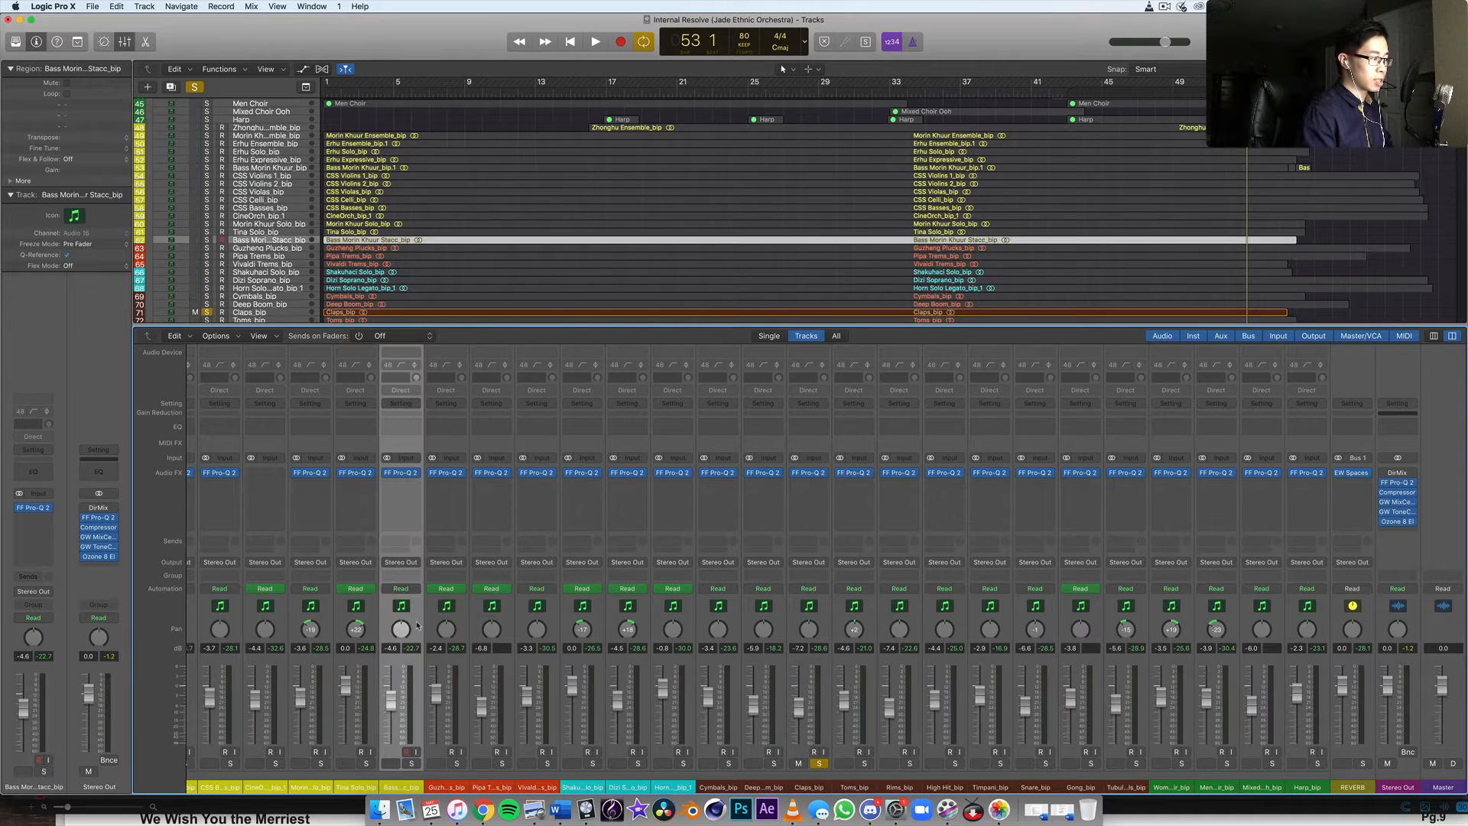
click(444, 746)
click(819, 763)
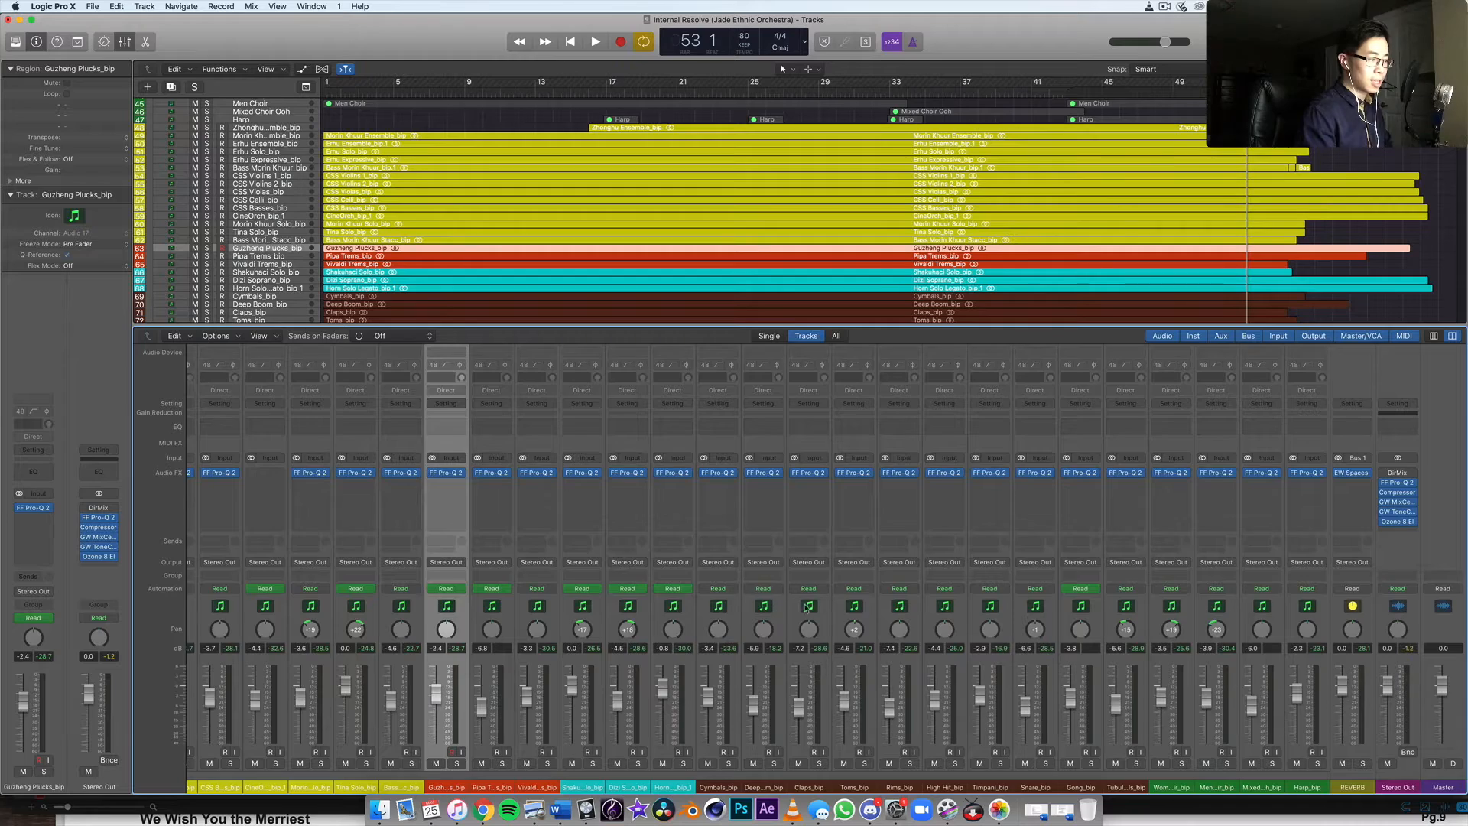
- Select the Stereo Out channel strip and place the playhead at bar 41
click(1346, 443)
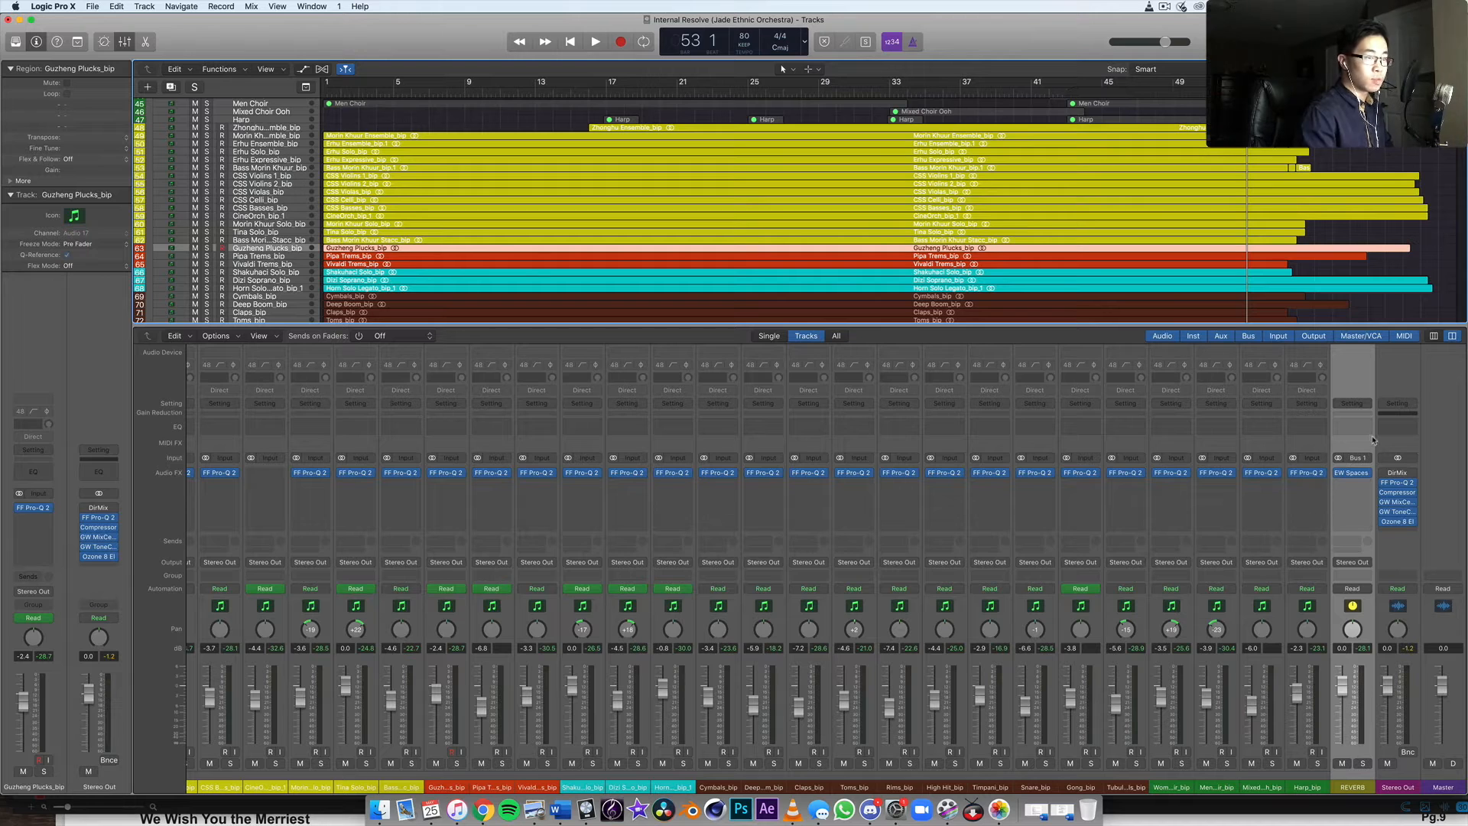
click(1397, 445)
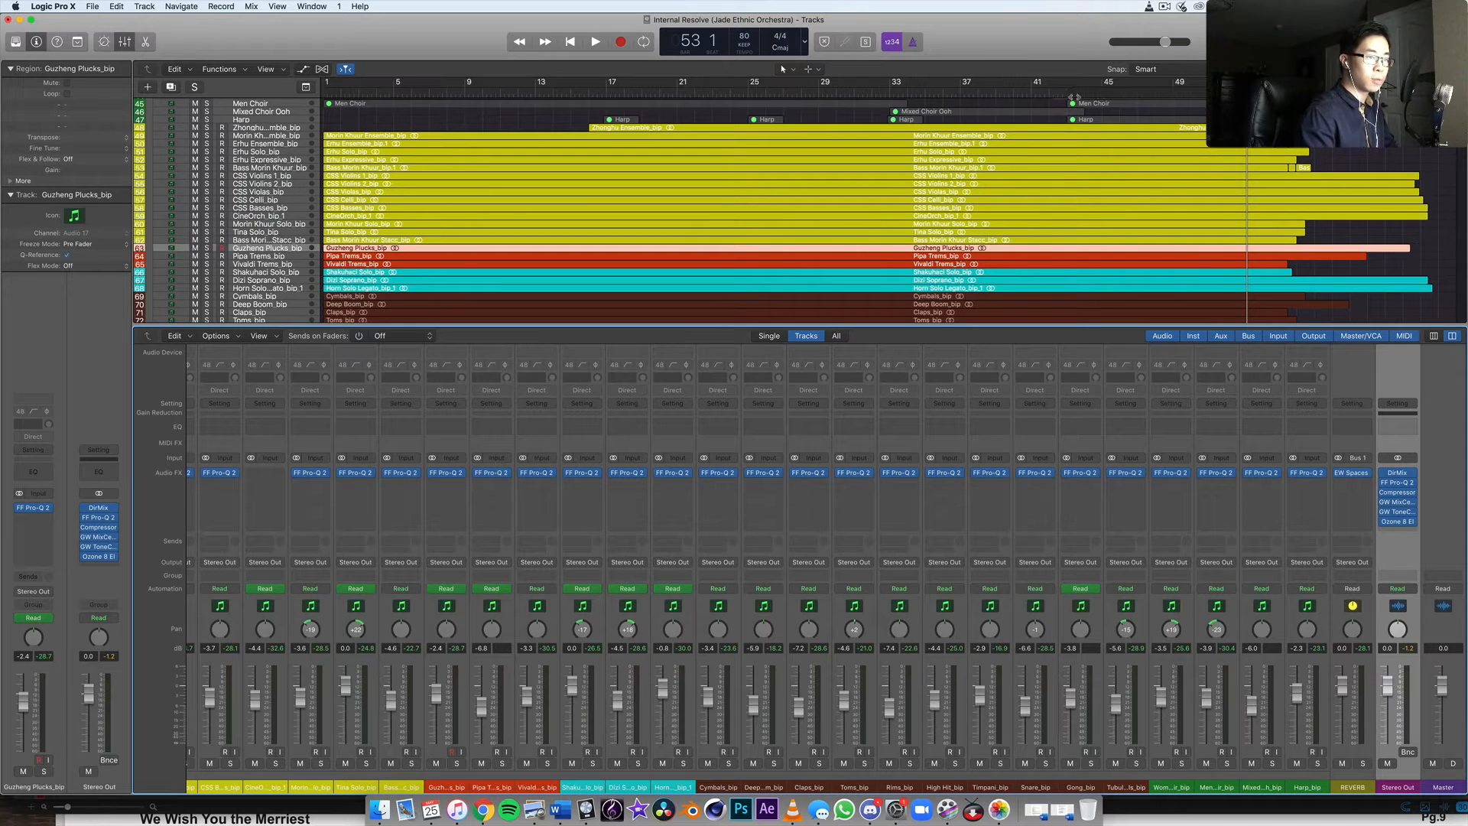
click(1032, 100)
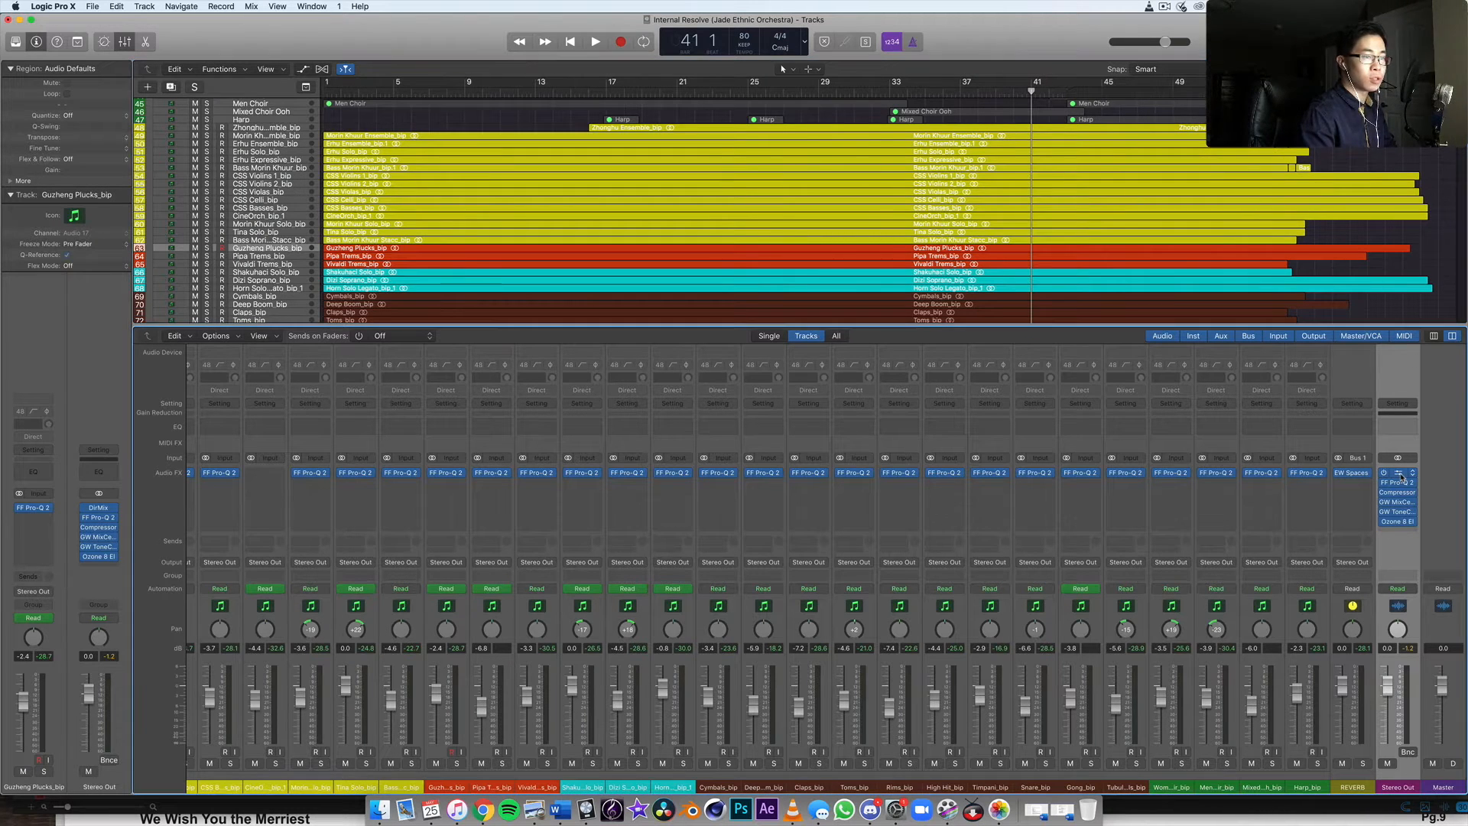
- Set the Spread of the Direction Mixer on the Stereo Out channel to 0.00 and close the plug-in
click(1400, 474)
mouse_move(155, 191)
mouse_down()
mouse_move(179, 195)
mouse_move(151, 196)
mouse_up()
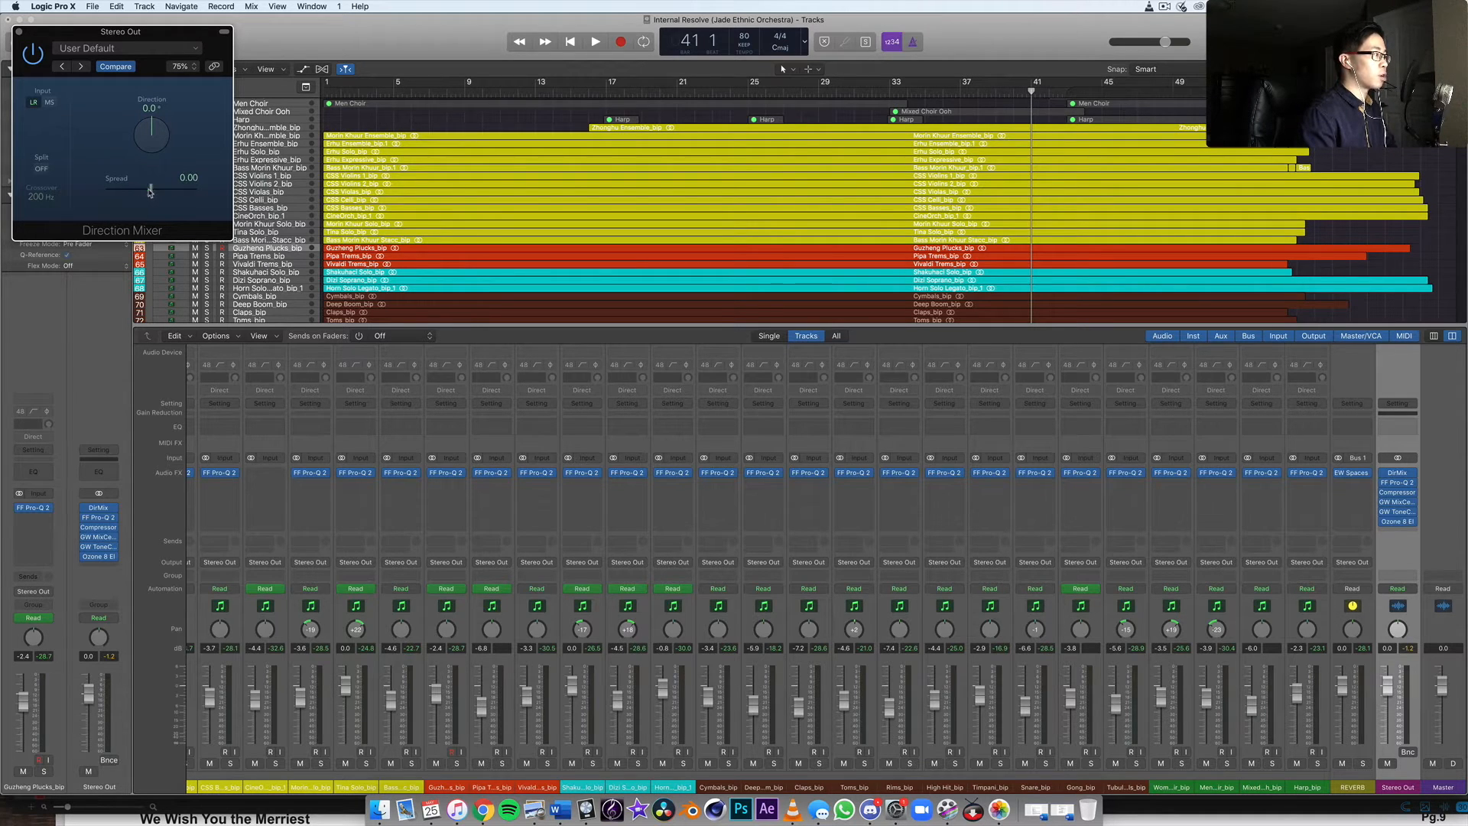
click(18, 32)
- Play the mix from bar 41, bypass the Direction Mixer on the Stereo Out channel, and stop playback
key(space)
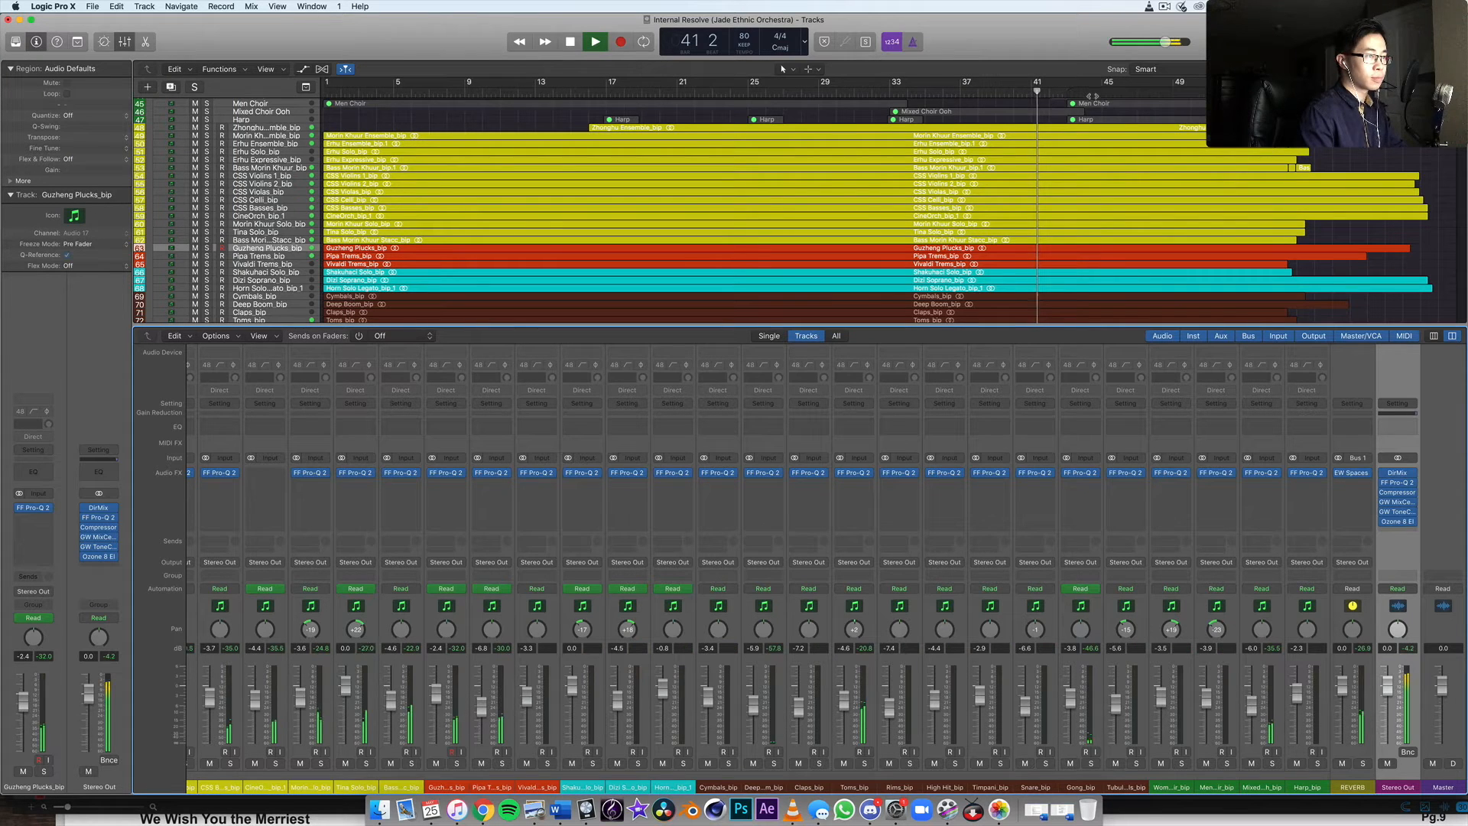
mouse_move(1383, 475)
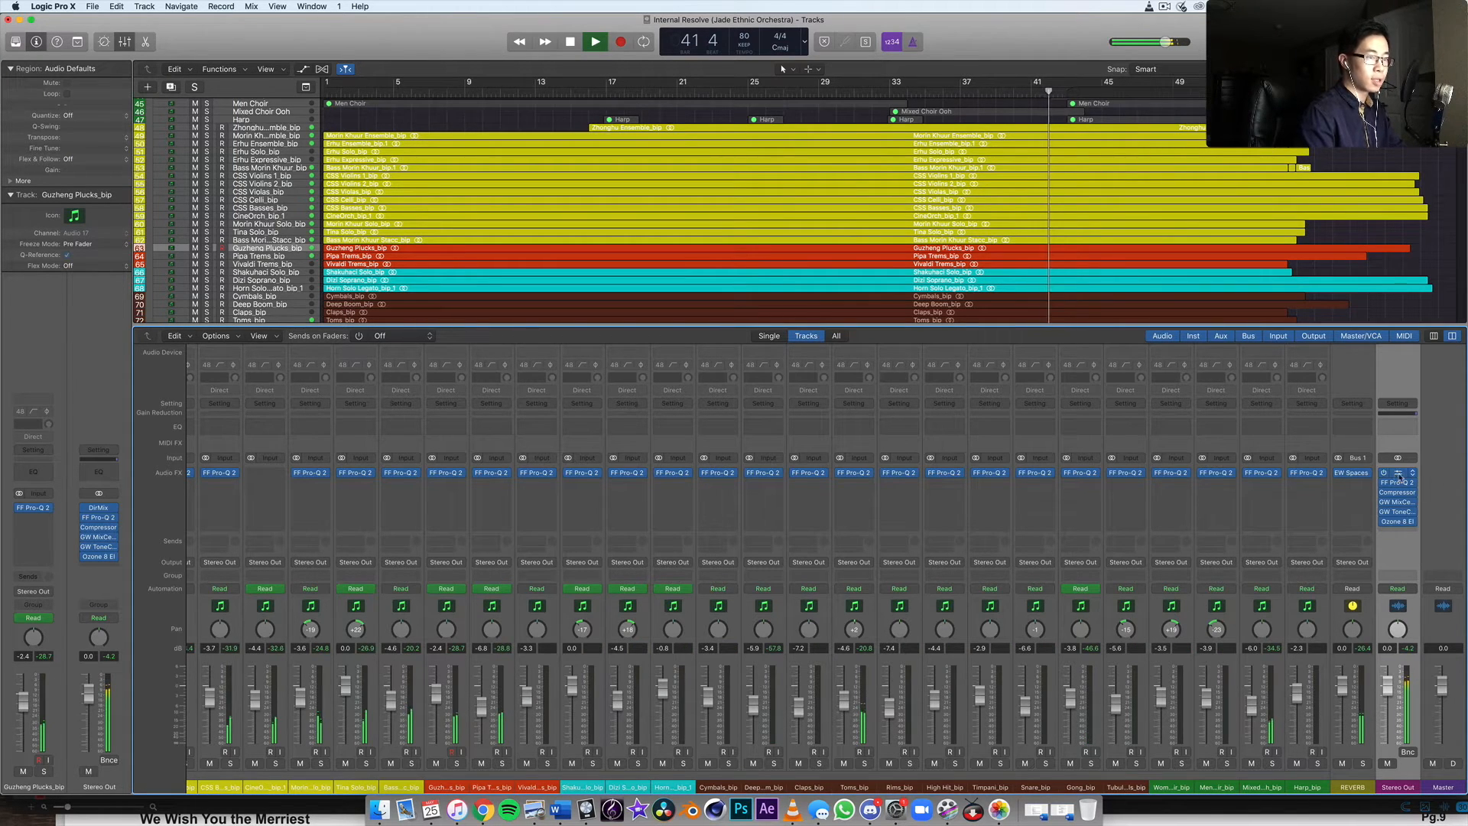
key(space)
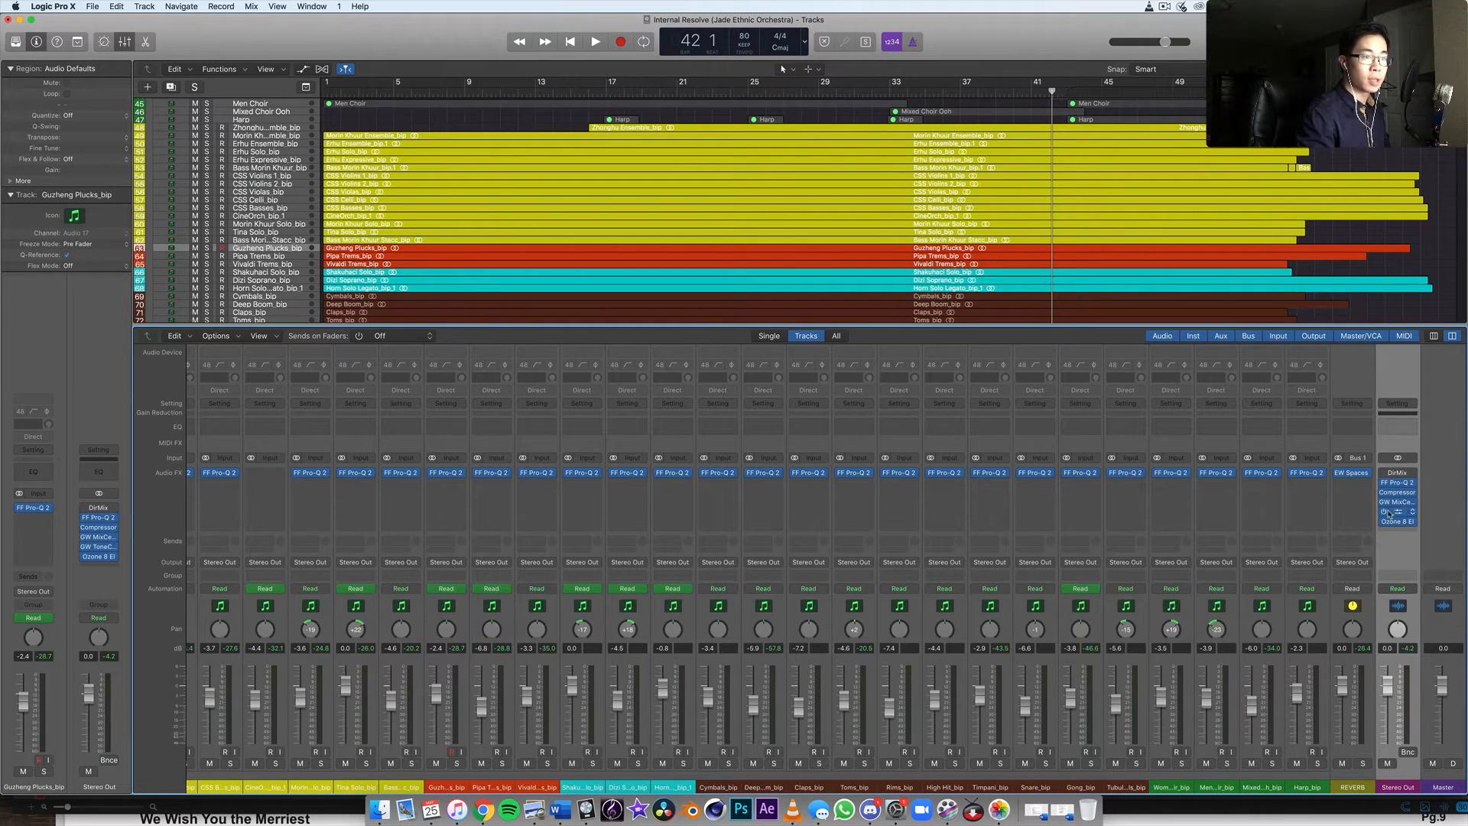
- Audition the two cut bands of the FF Pro-Q 2 on the Stereo Out channel in solo during playback and close the plug-in
click(1397, 482)
drag(161, 31, 407, 129)
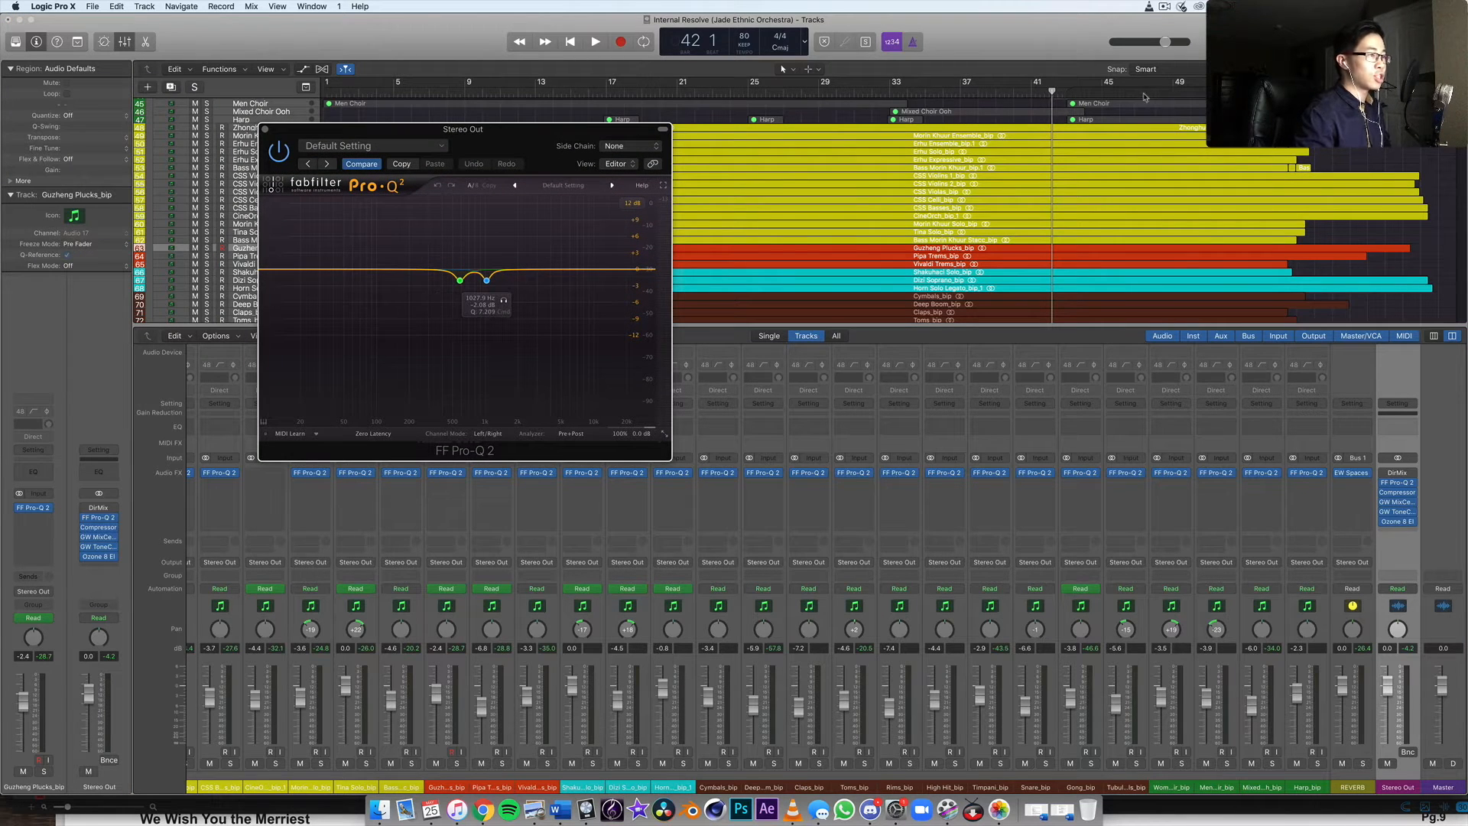
key(space)
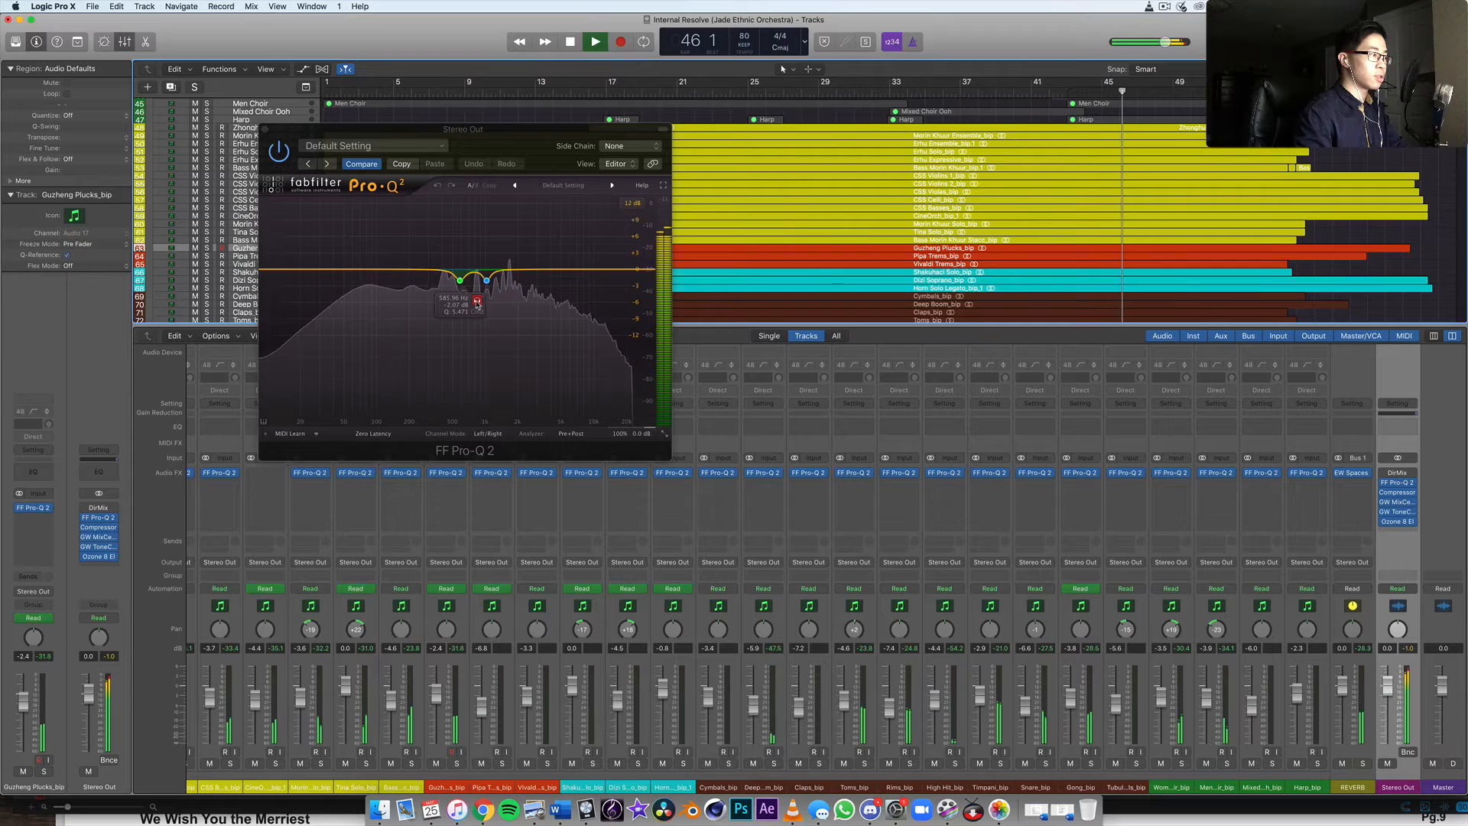
click(475, 302)
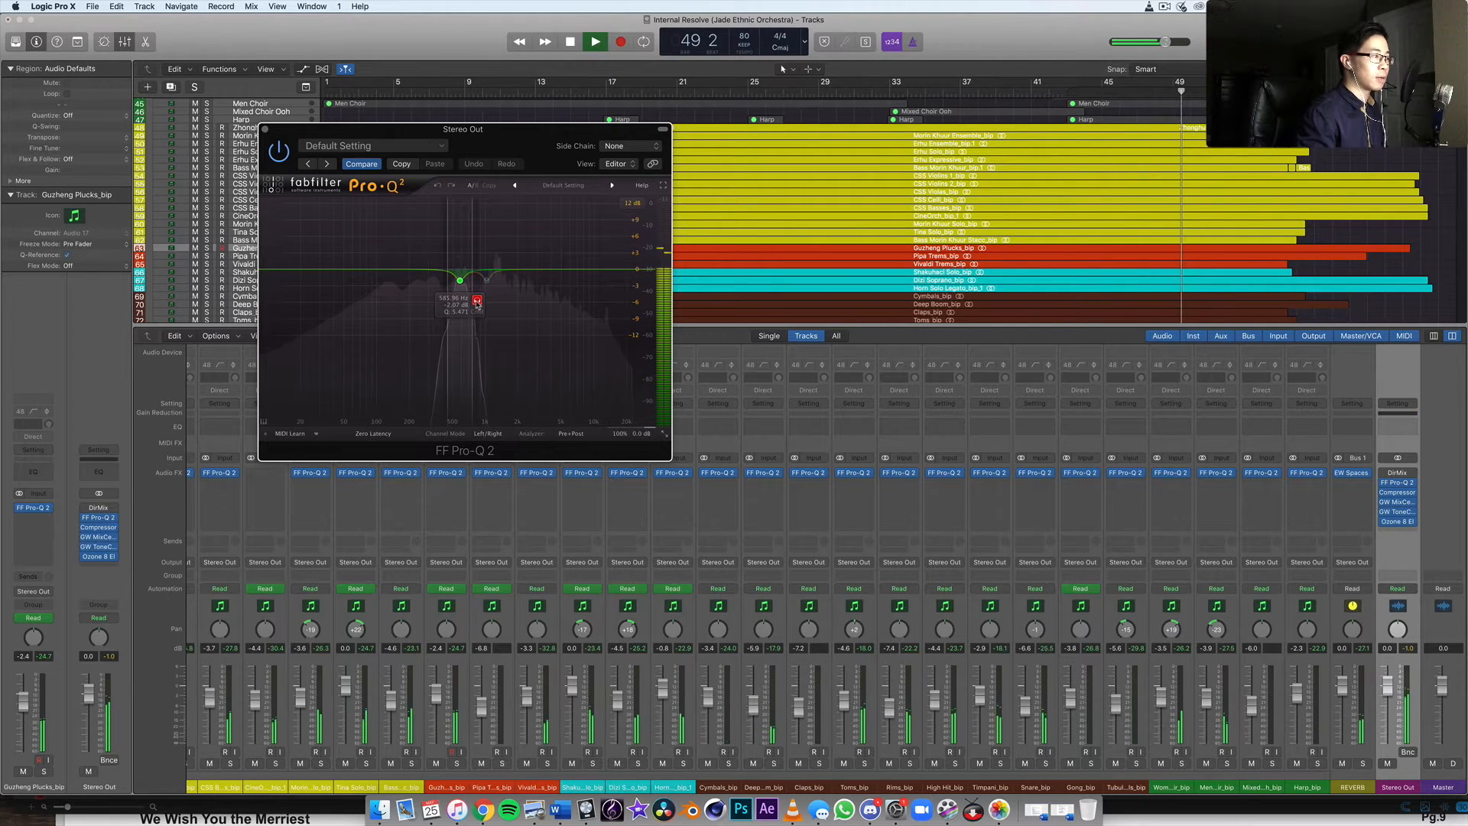
click(476, 302)
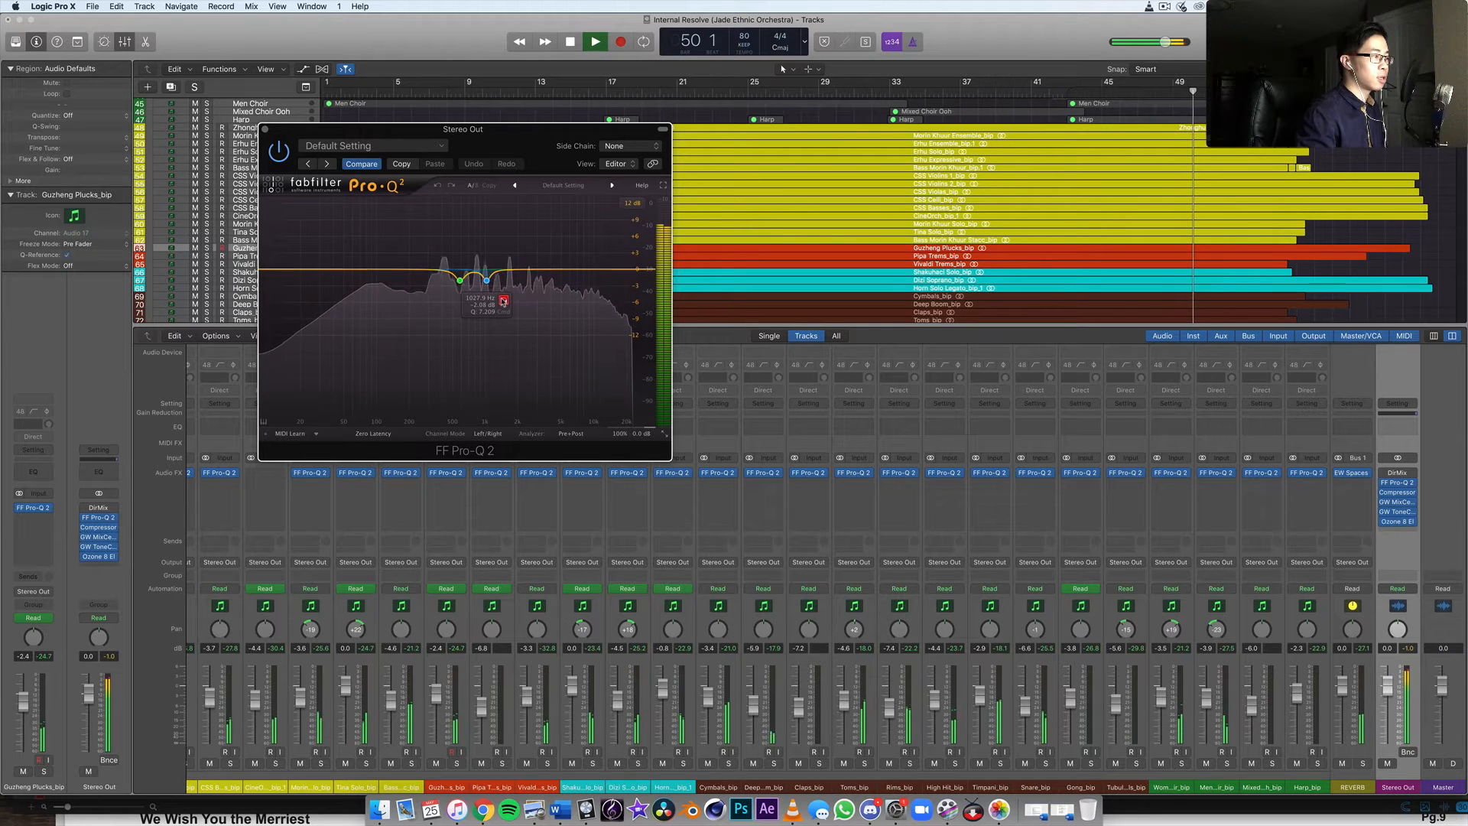
click(504, 301)
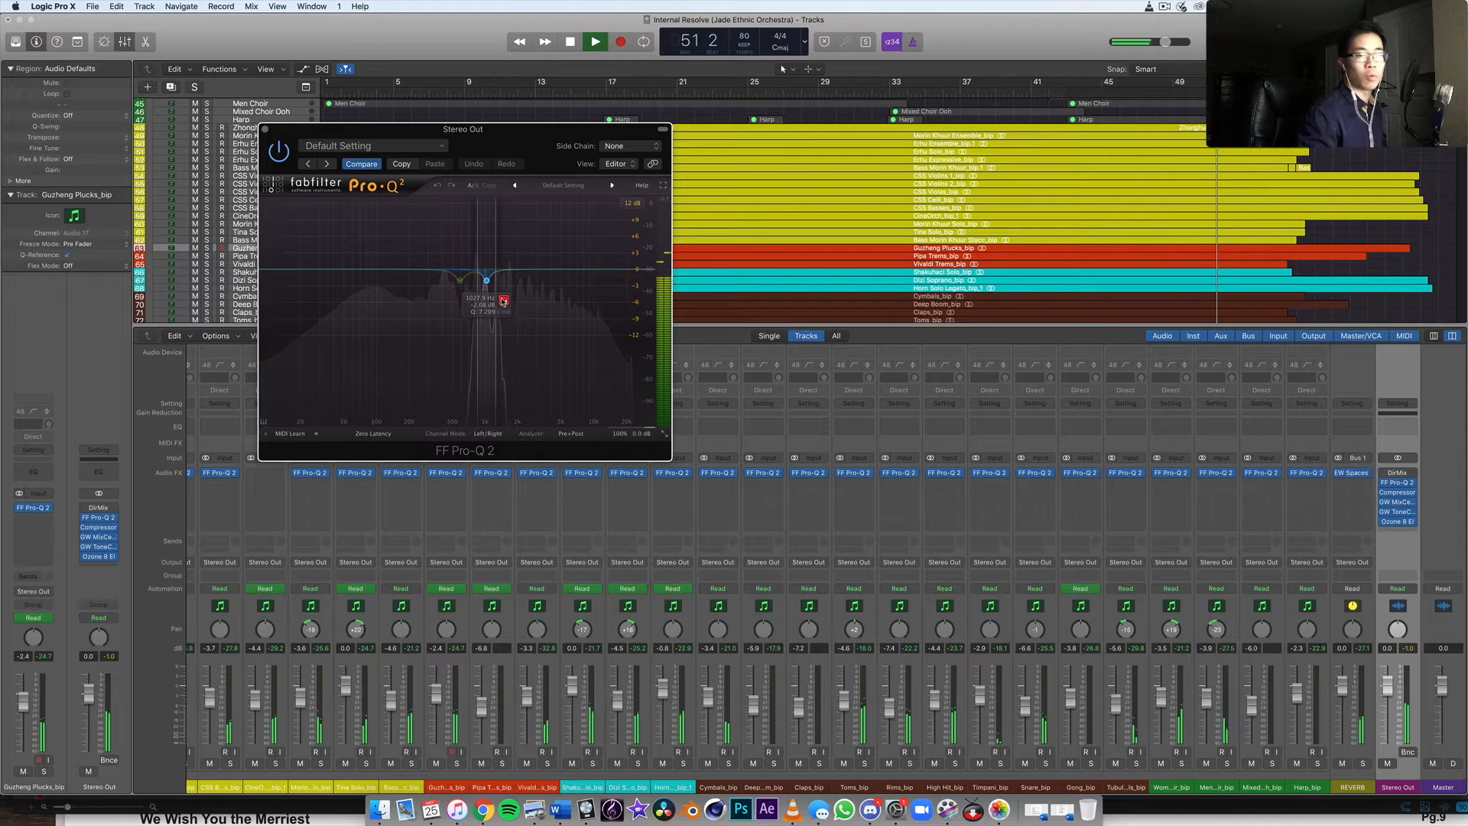
click(503, 301)
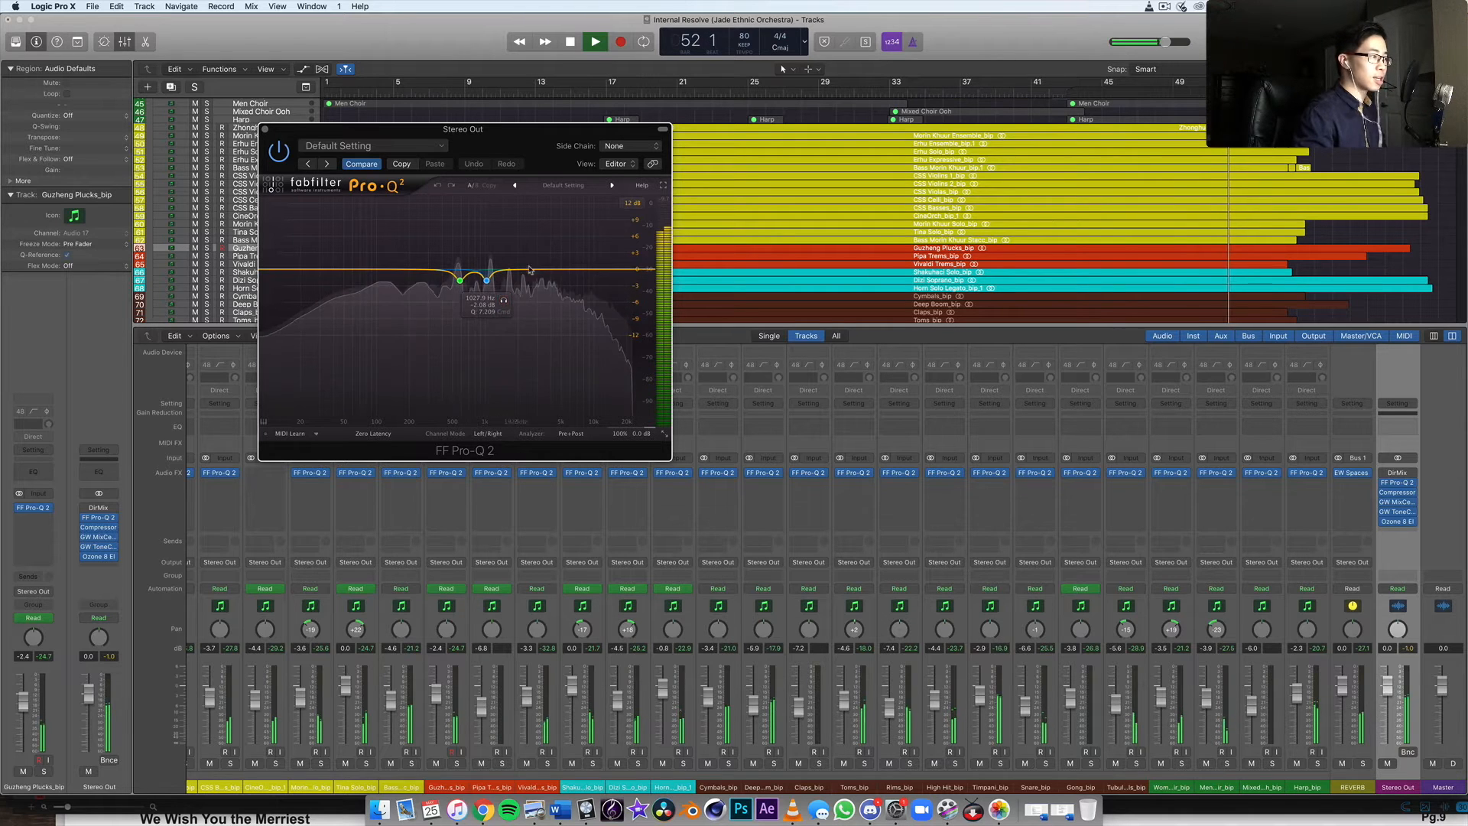
click(267, 130)
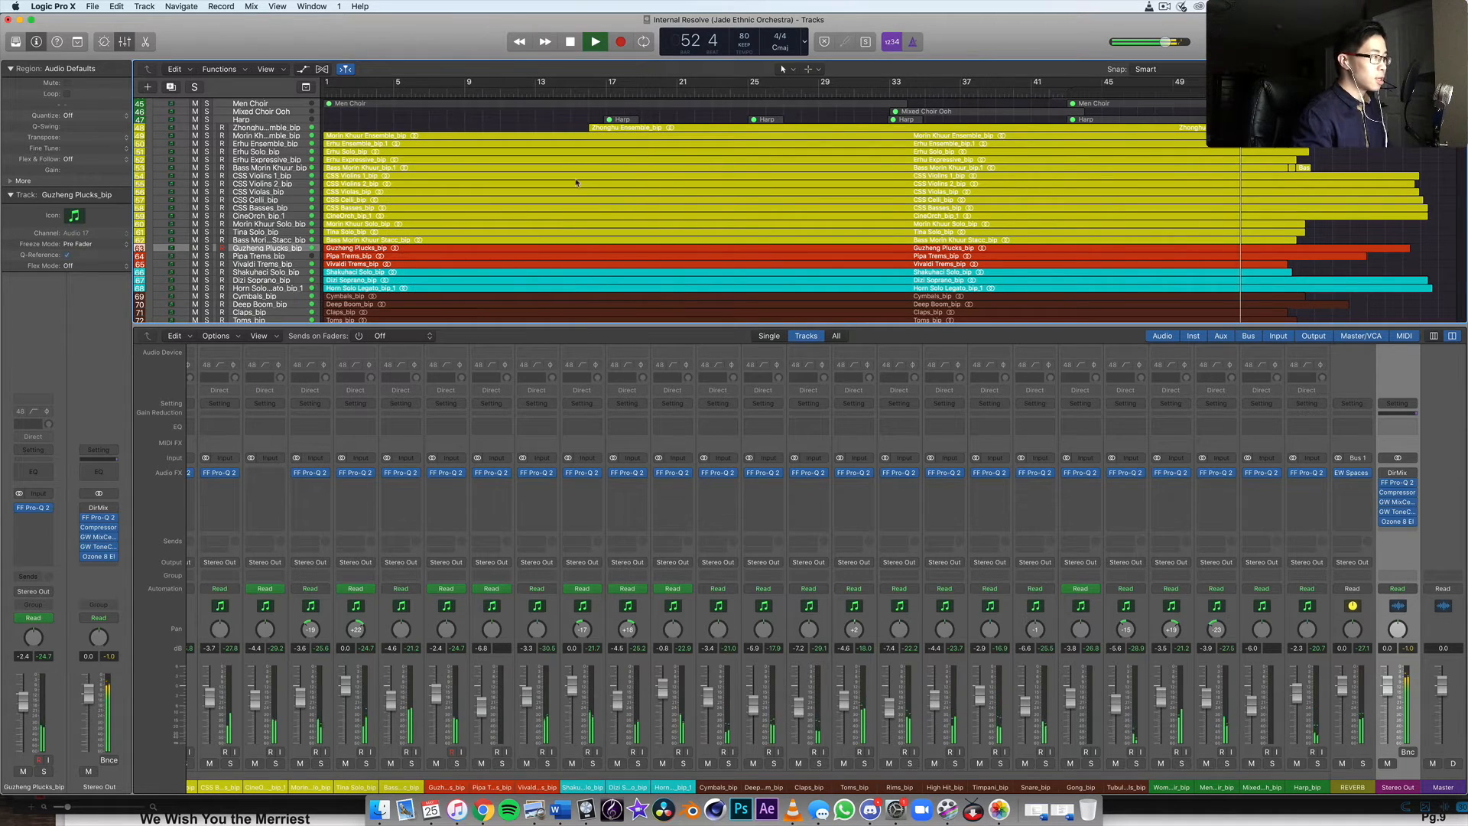
key(space)
- Compare the playing mix with the Stereo Out FF Pro-Q 2 bypassed and enabled, and close the equalizer
click(1396, 483)
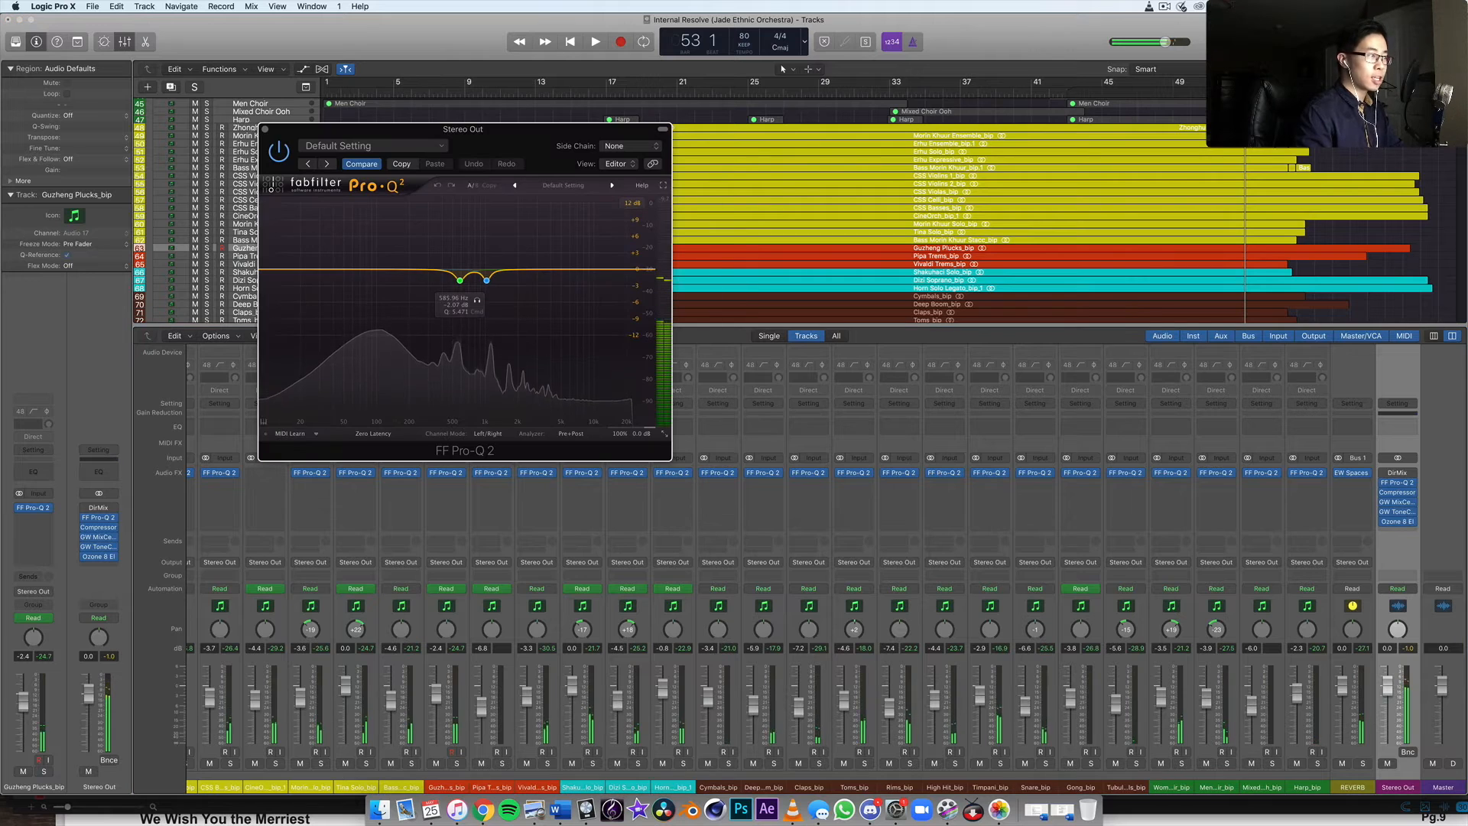
key(space)
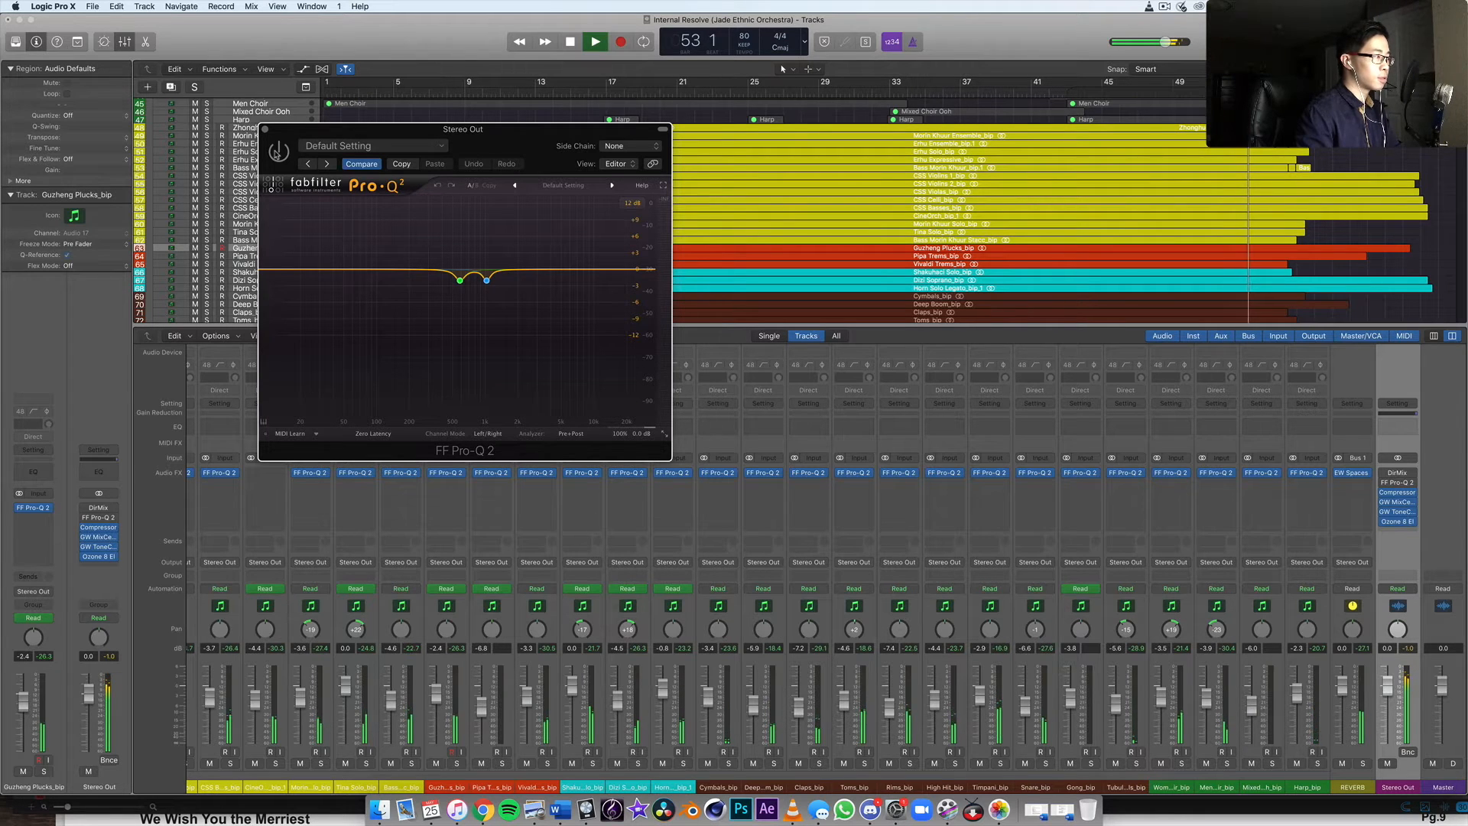
click(277, 151)
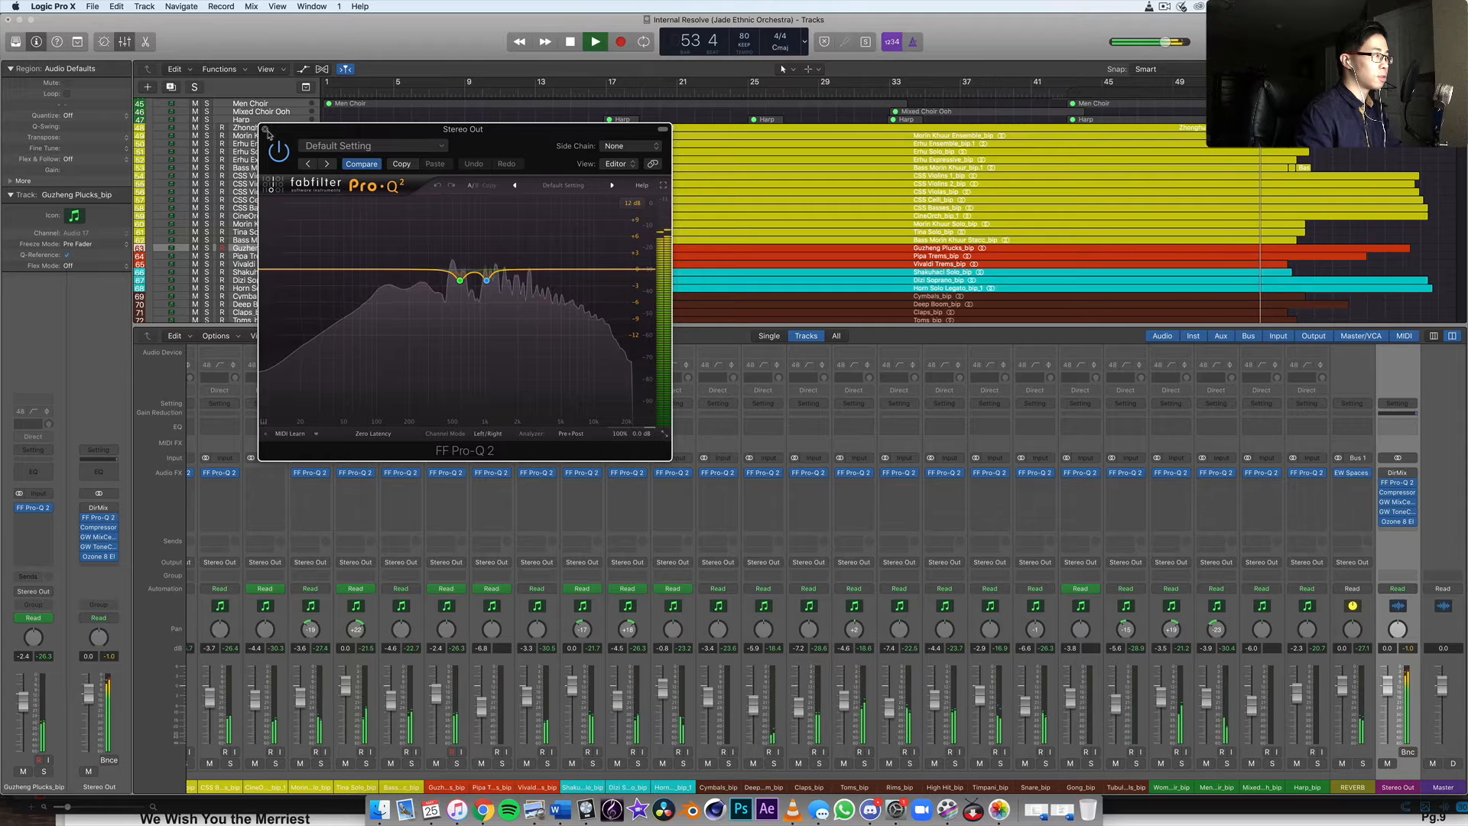
click(266, 130)
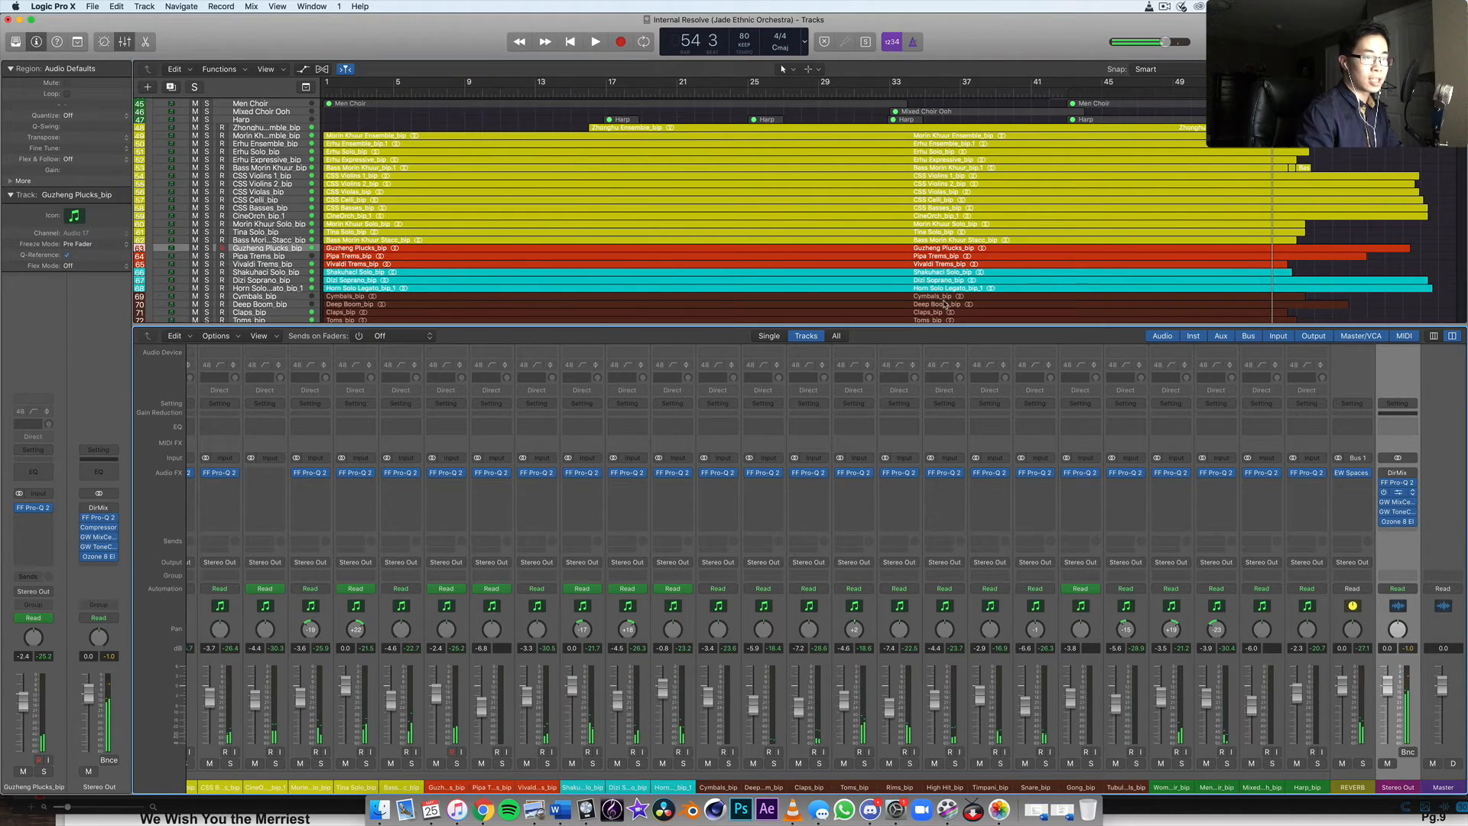
- Watch the Compressor on the Stereo Out channel while playing from bar 49, and close it
click(1405, 492)
click(1158, 95)
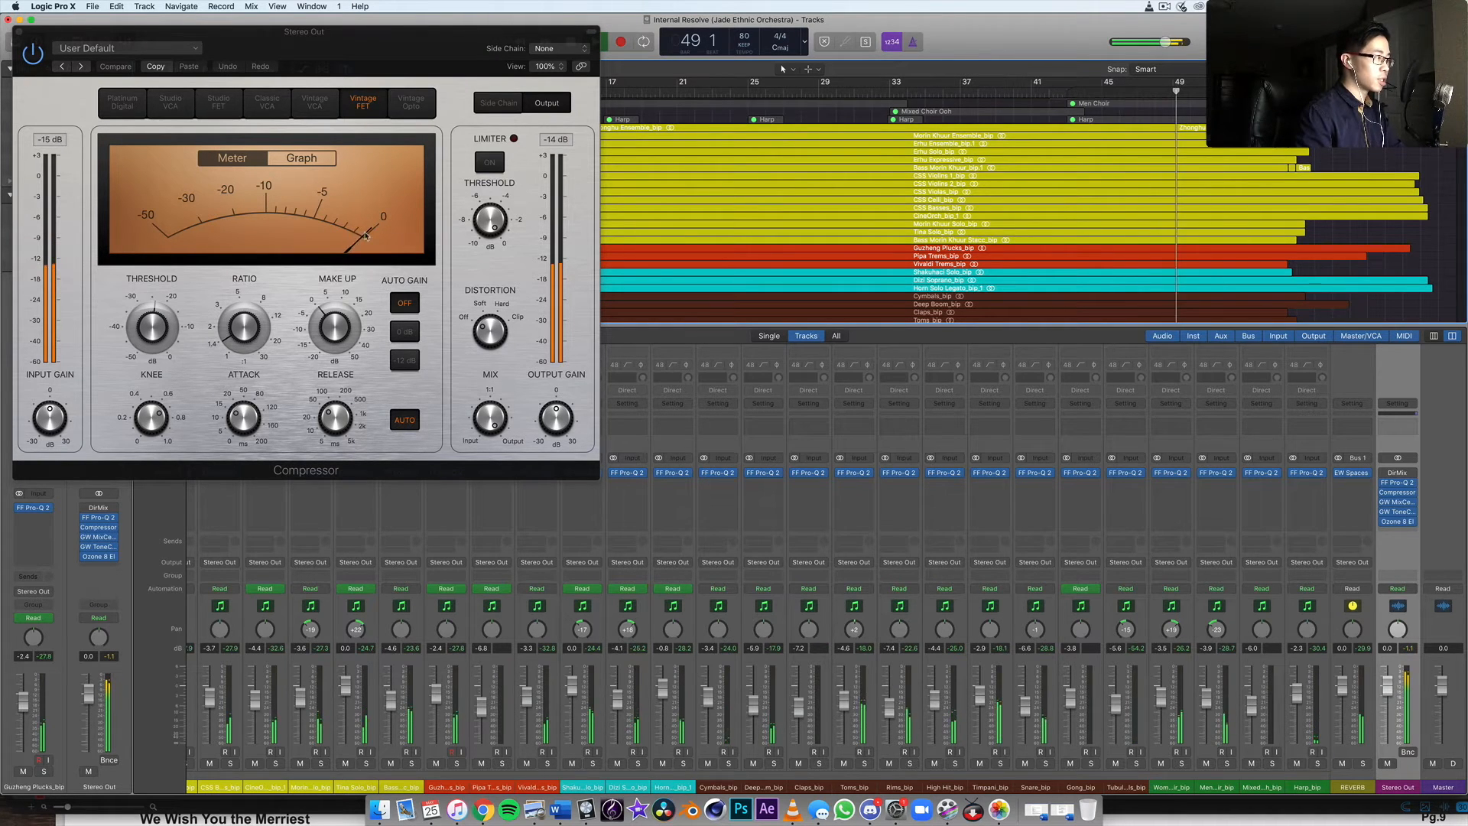
drag(337, 327, 308, 305)
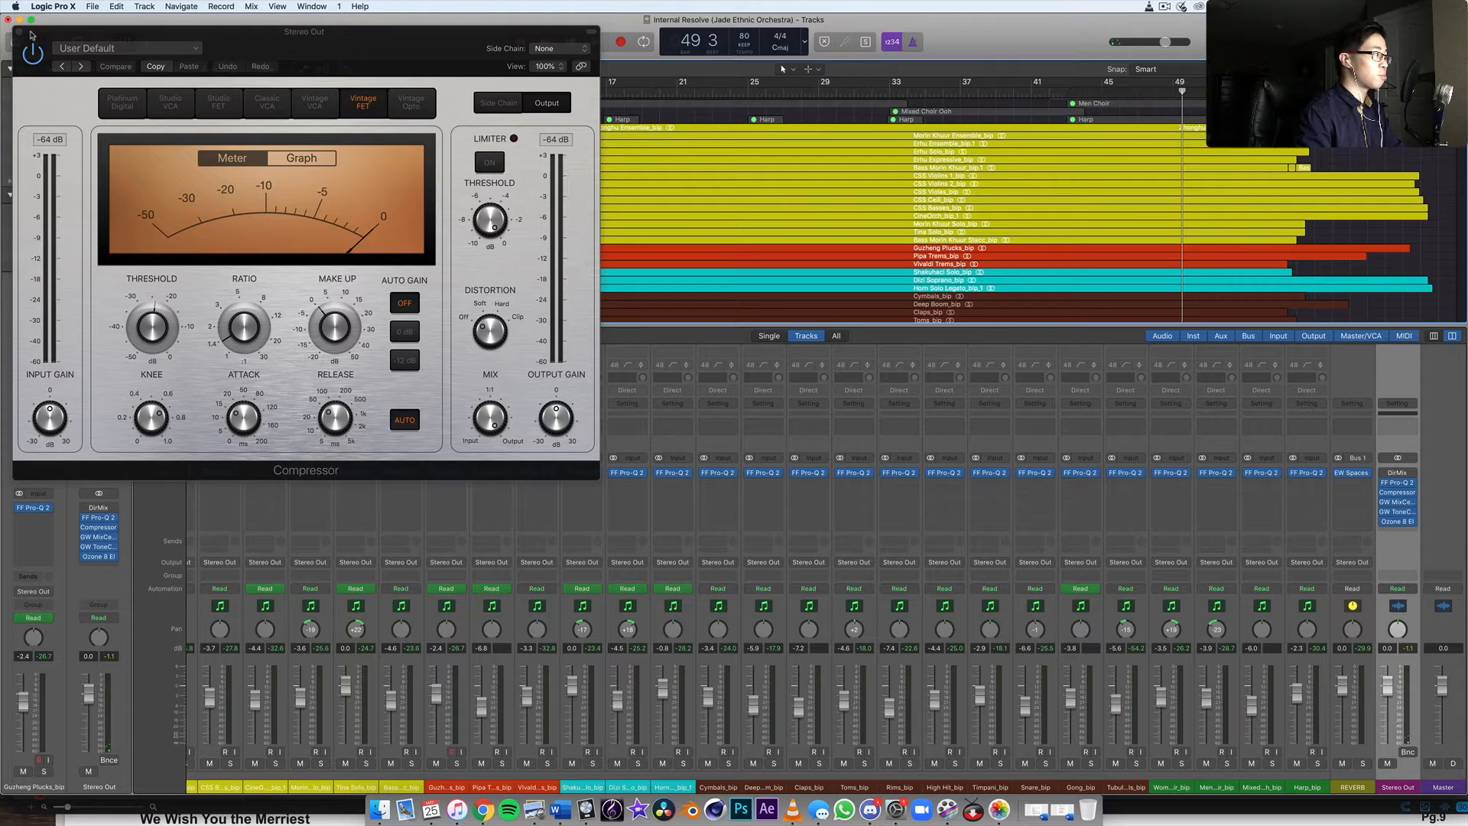
click(19, 32)
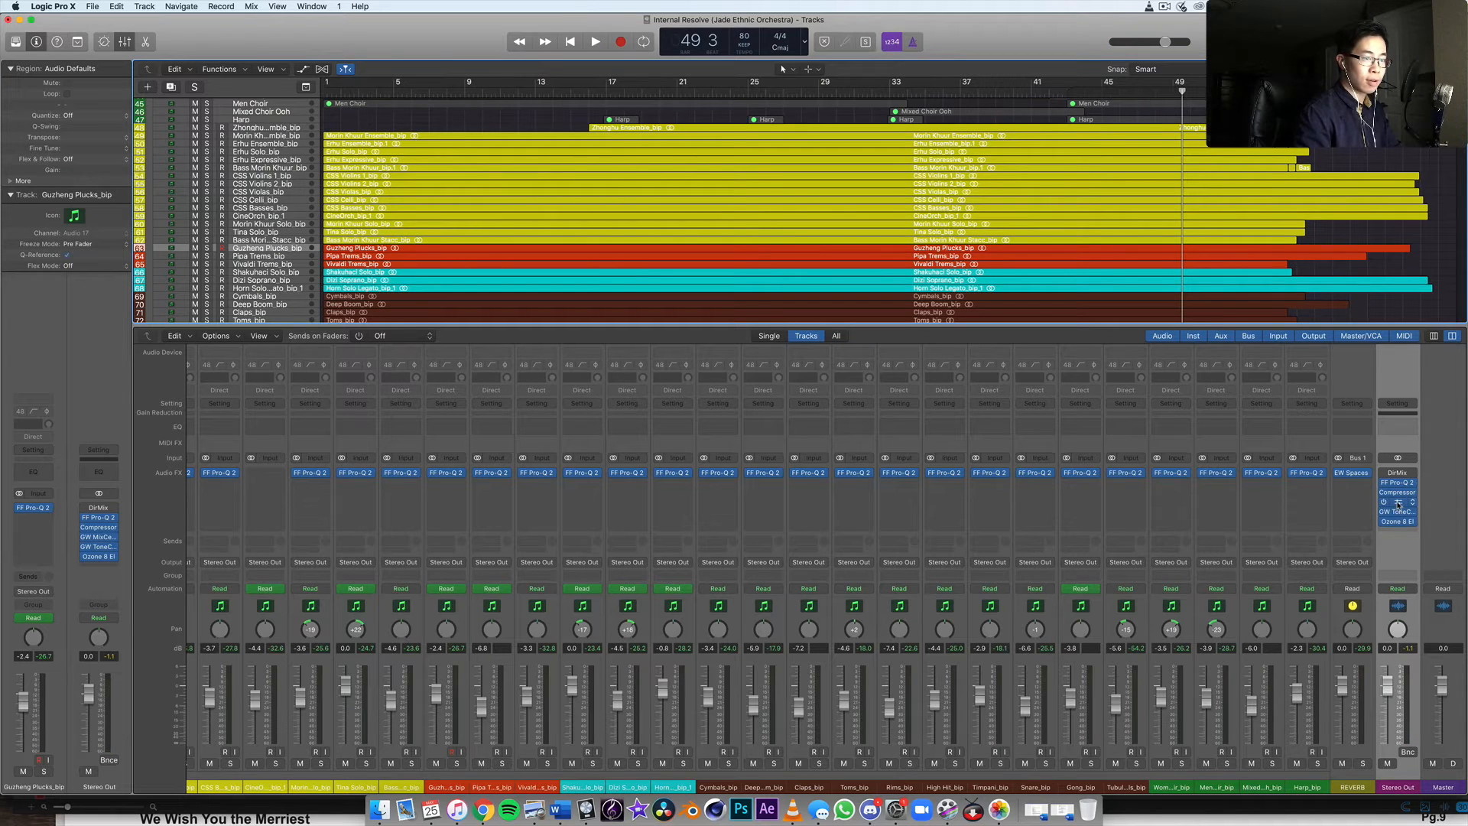
- Compare the mix from bar 46 with the Stereo Out GW MixCentric bypassed and enabled, and close the plug-in
click(1404, 505)
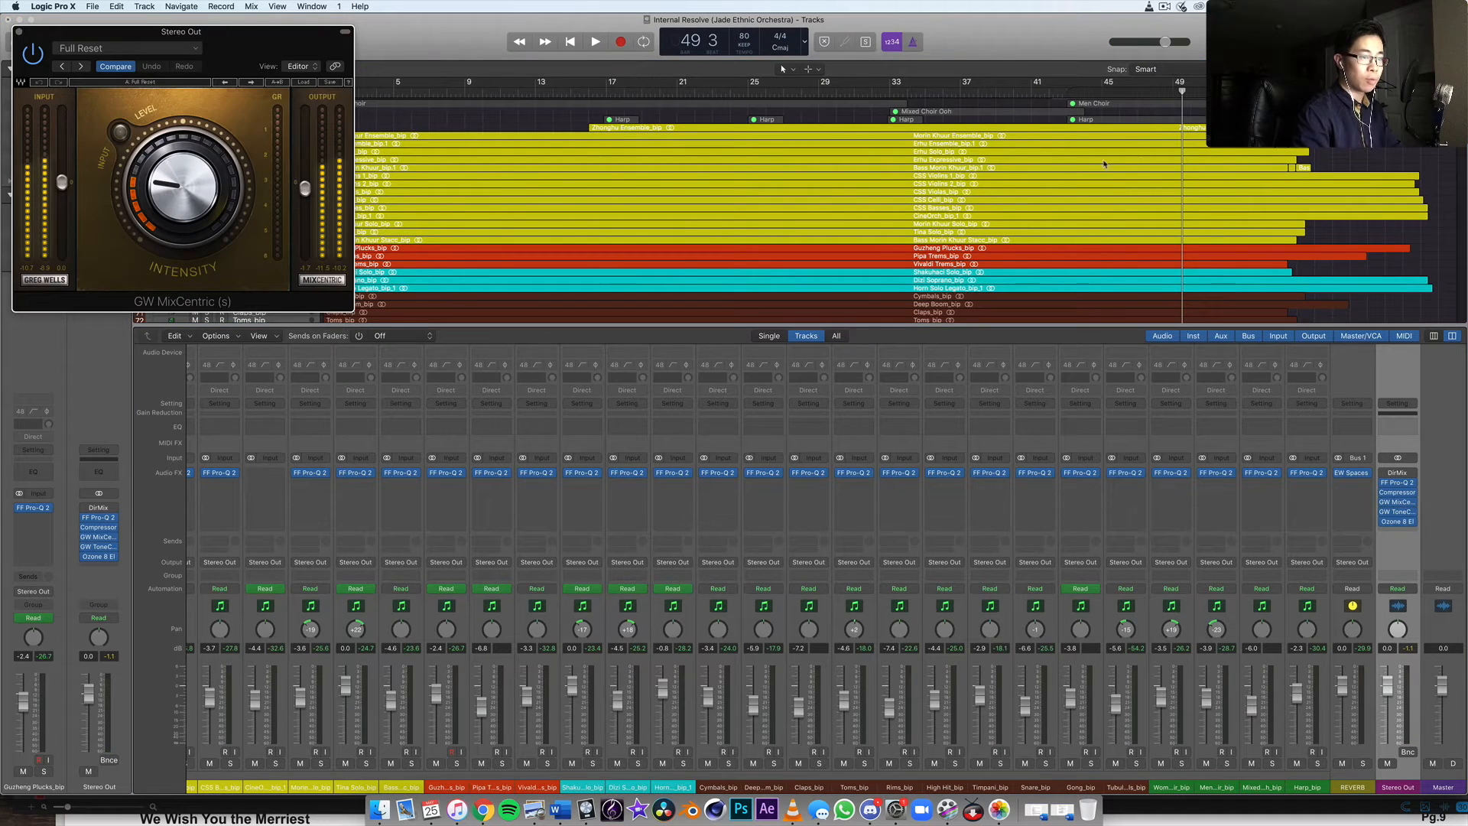
click(1120, 89)
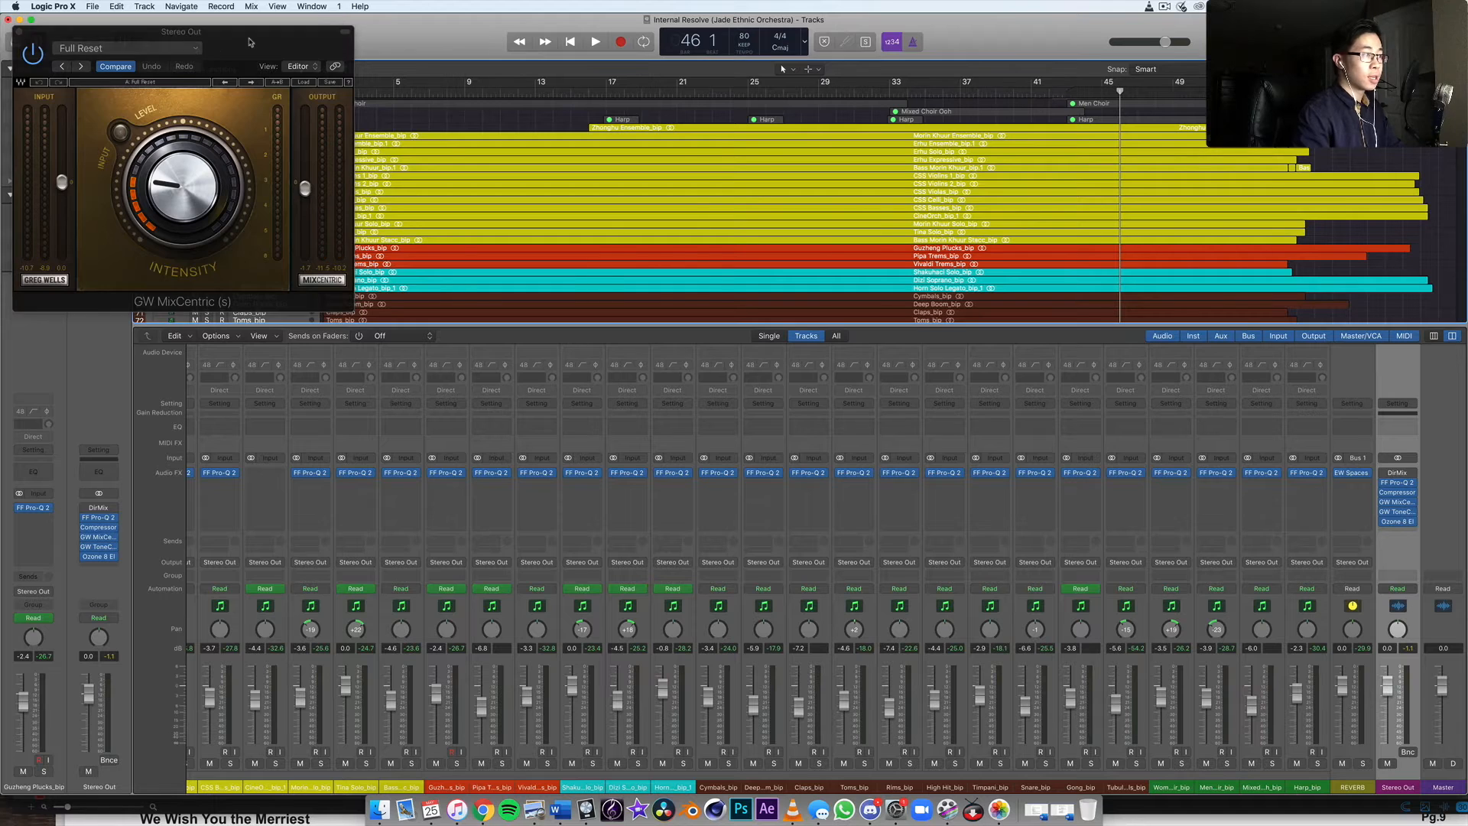
drag(248, 42, 796, 196)
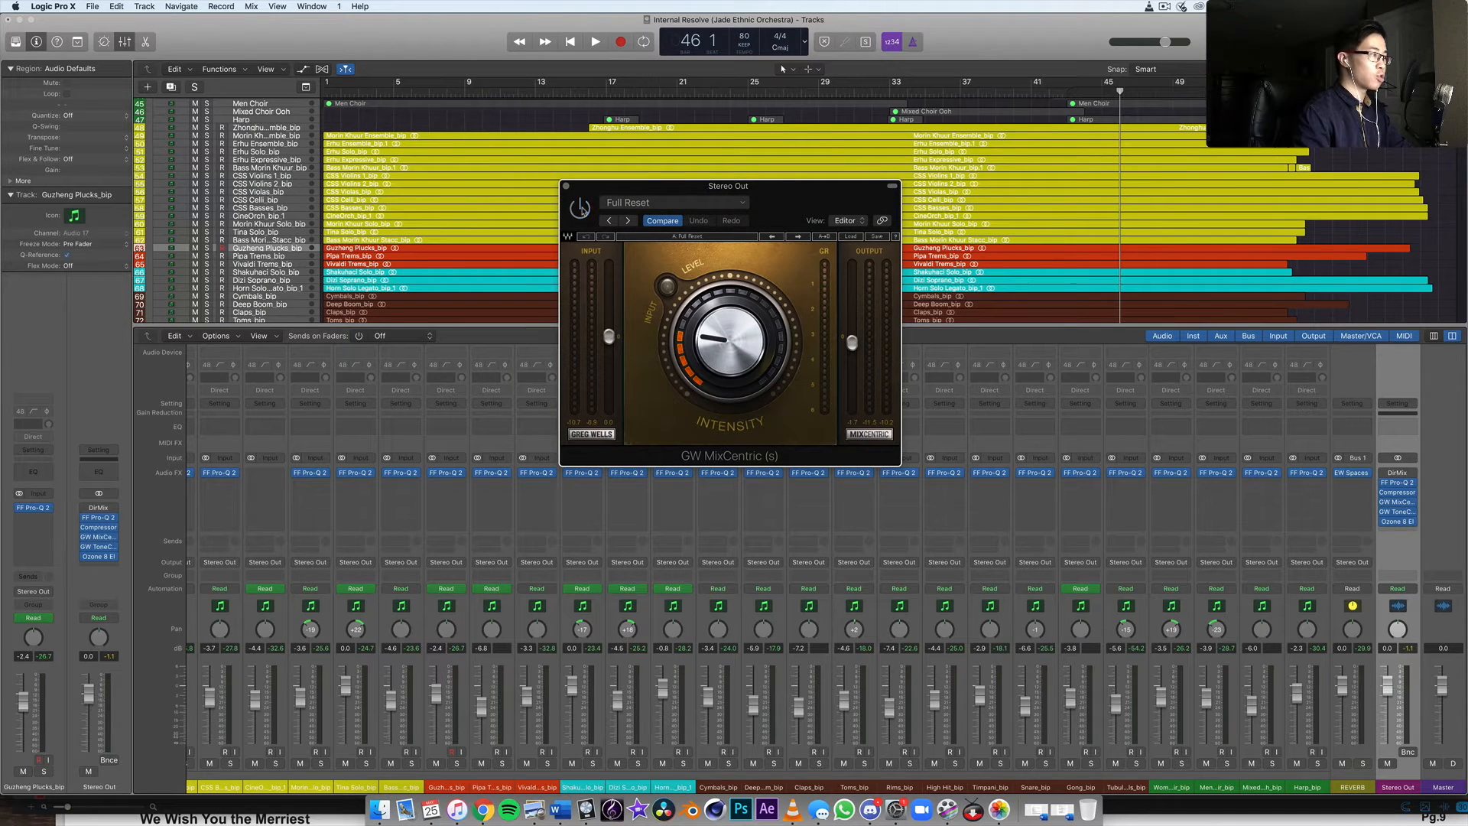
key(space)
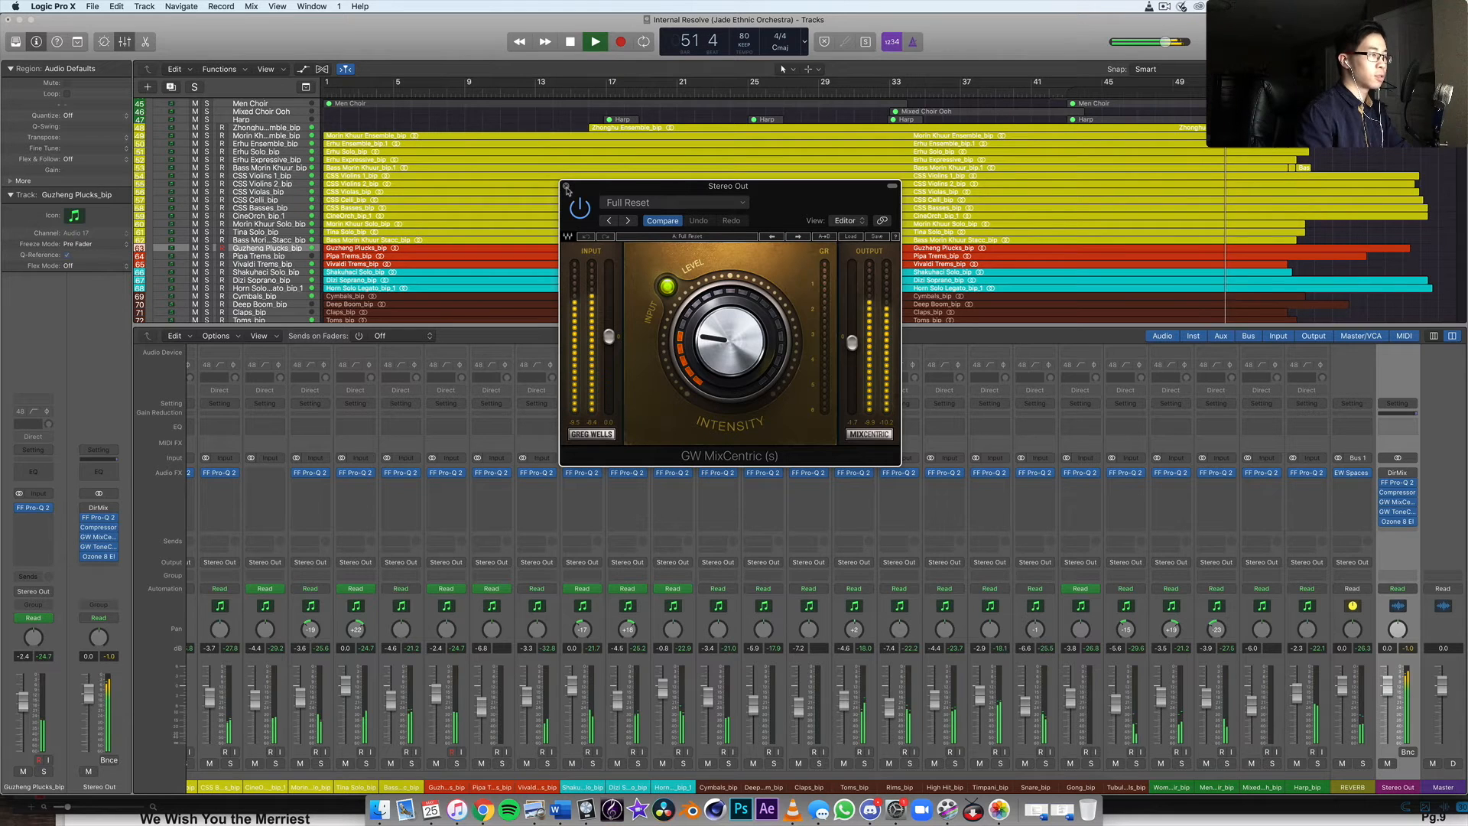
key(space)
click(565, 186)
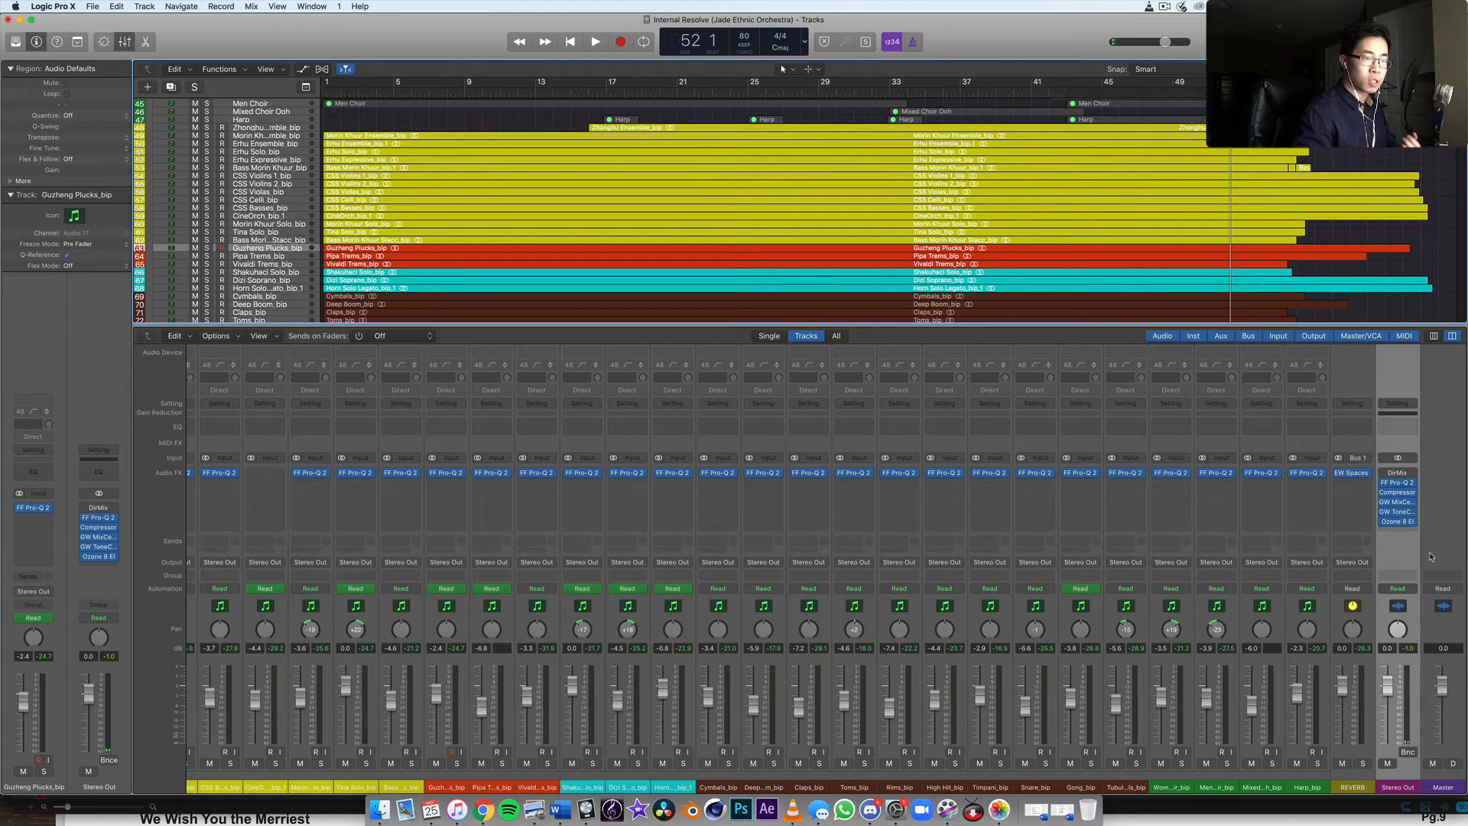
- Examine the Tone setting of GW ToneCentric on the Stereo Out channel and close the plug-in
click(1398, 511)
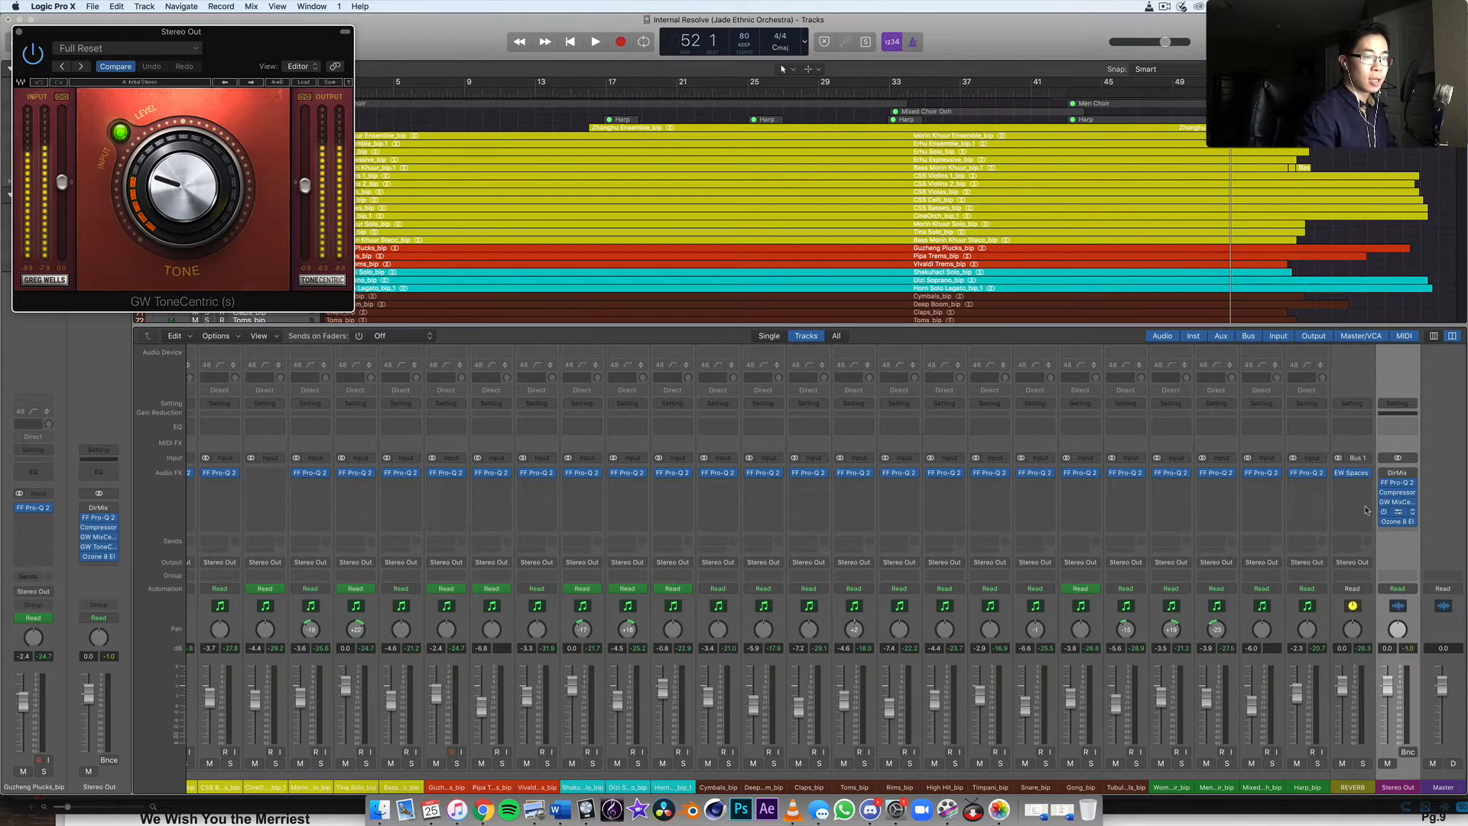
drag(228, 36, 690, 130)
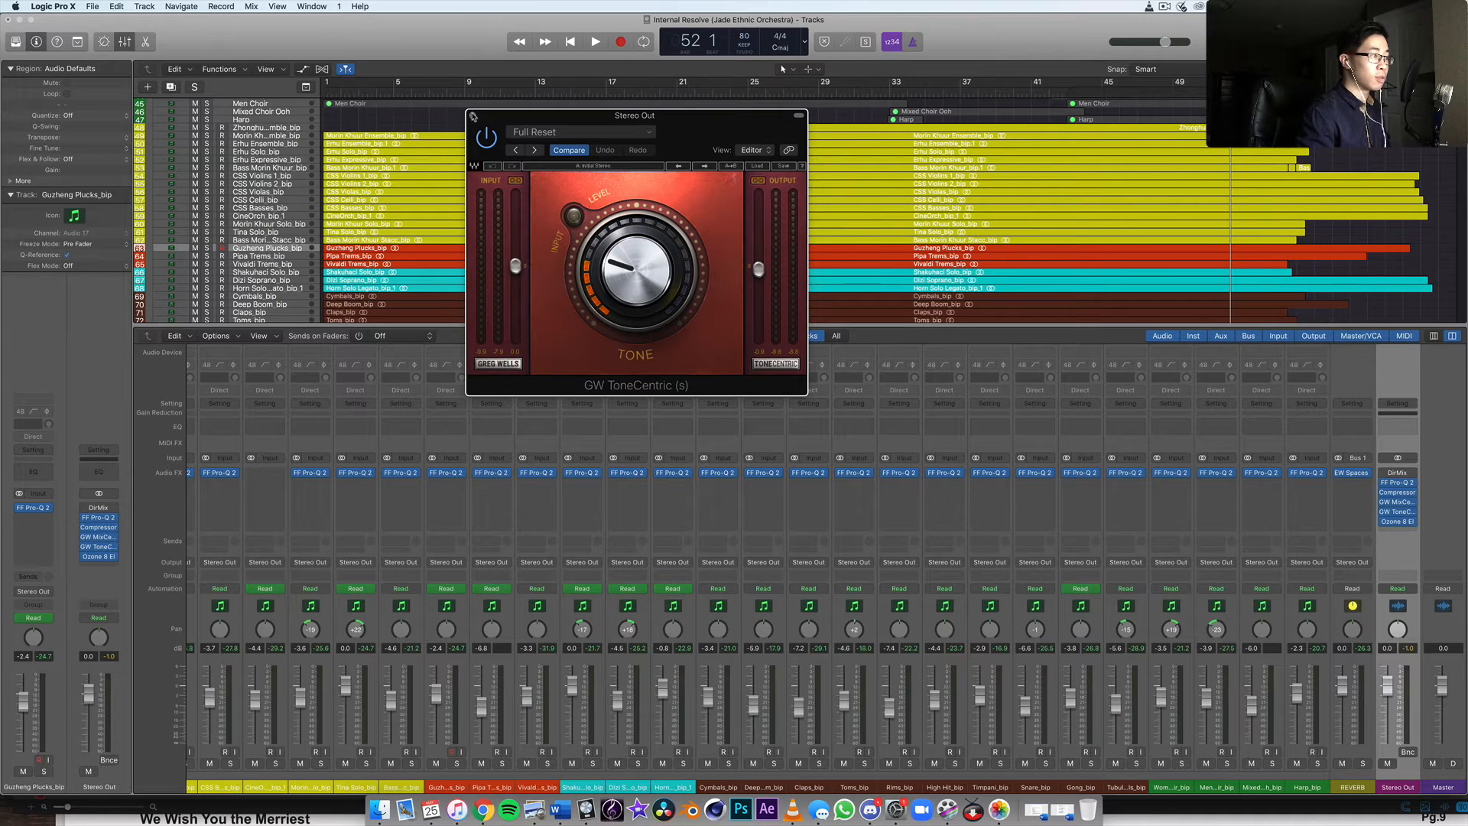
click(473, 116)
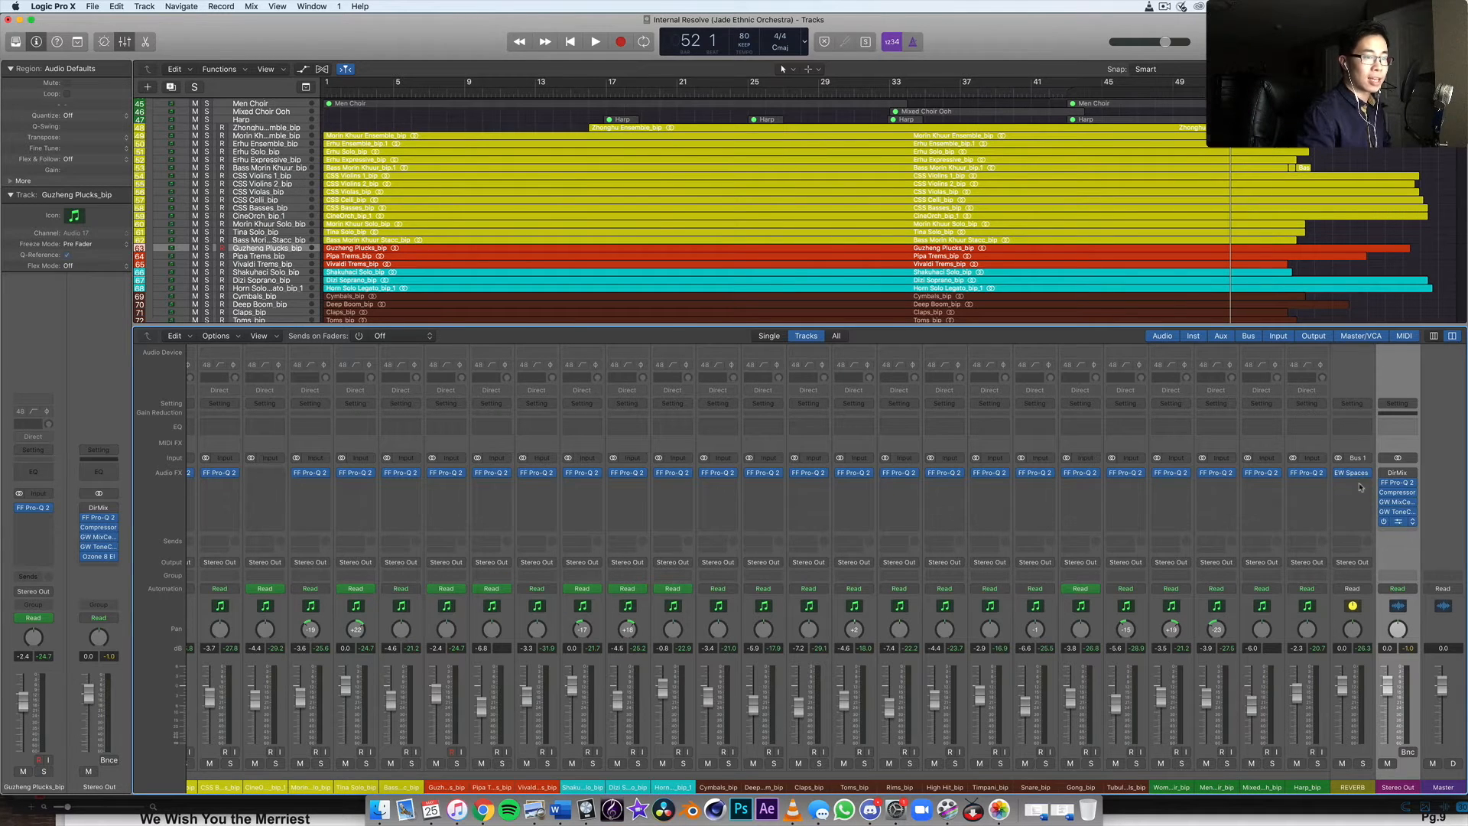
- Open Ozone 8 Elements on the Stereo Out channel and examine the GW MixCentric intensity on the Xiao Solo channel
click(1397, 521)
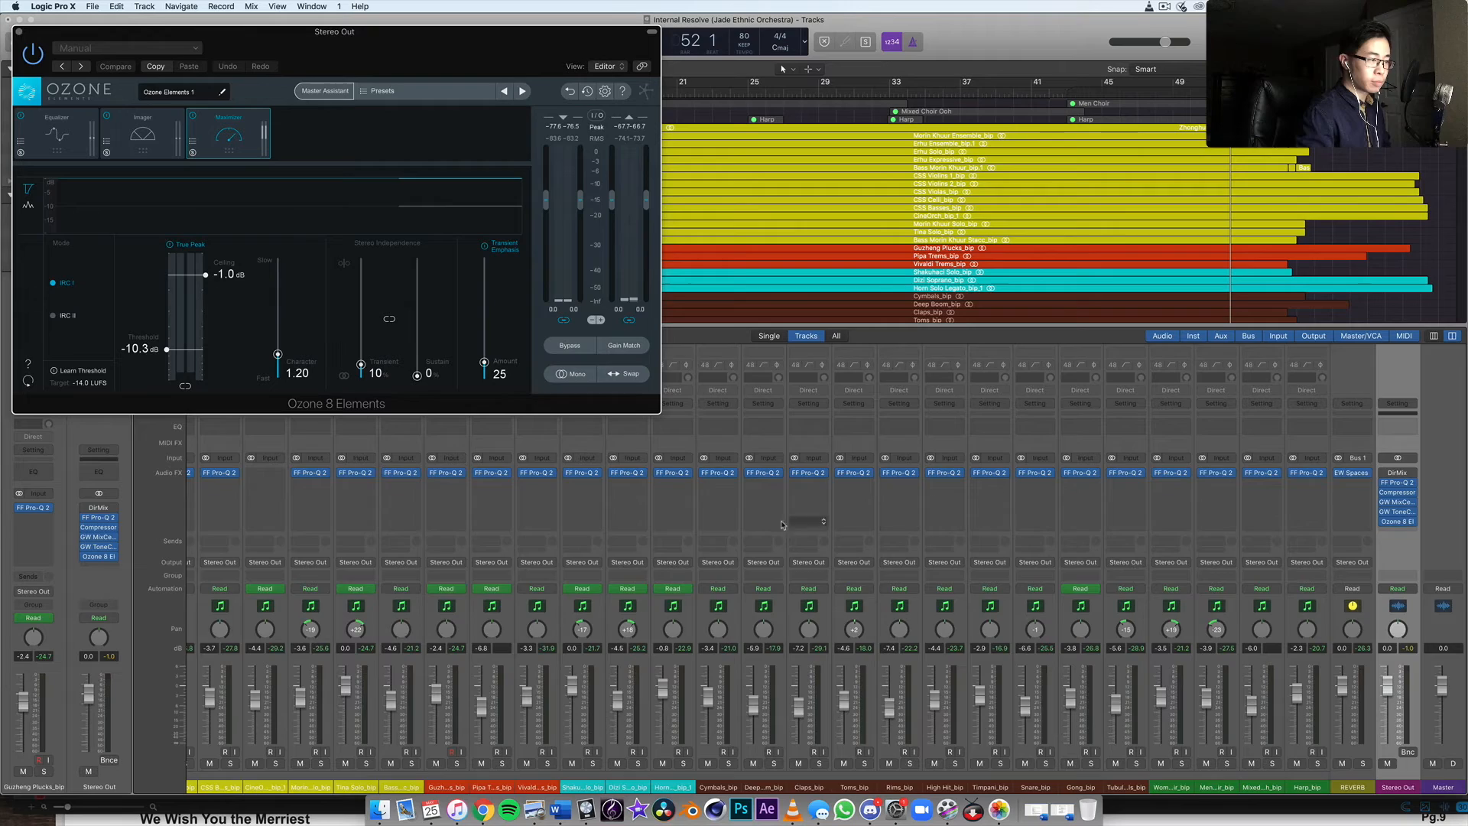
scroll(1056, 495, left, 10)
scroll(1057, 495, left, 15)
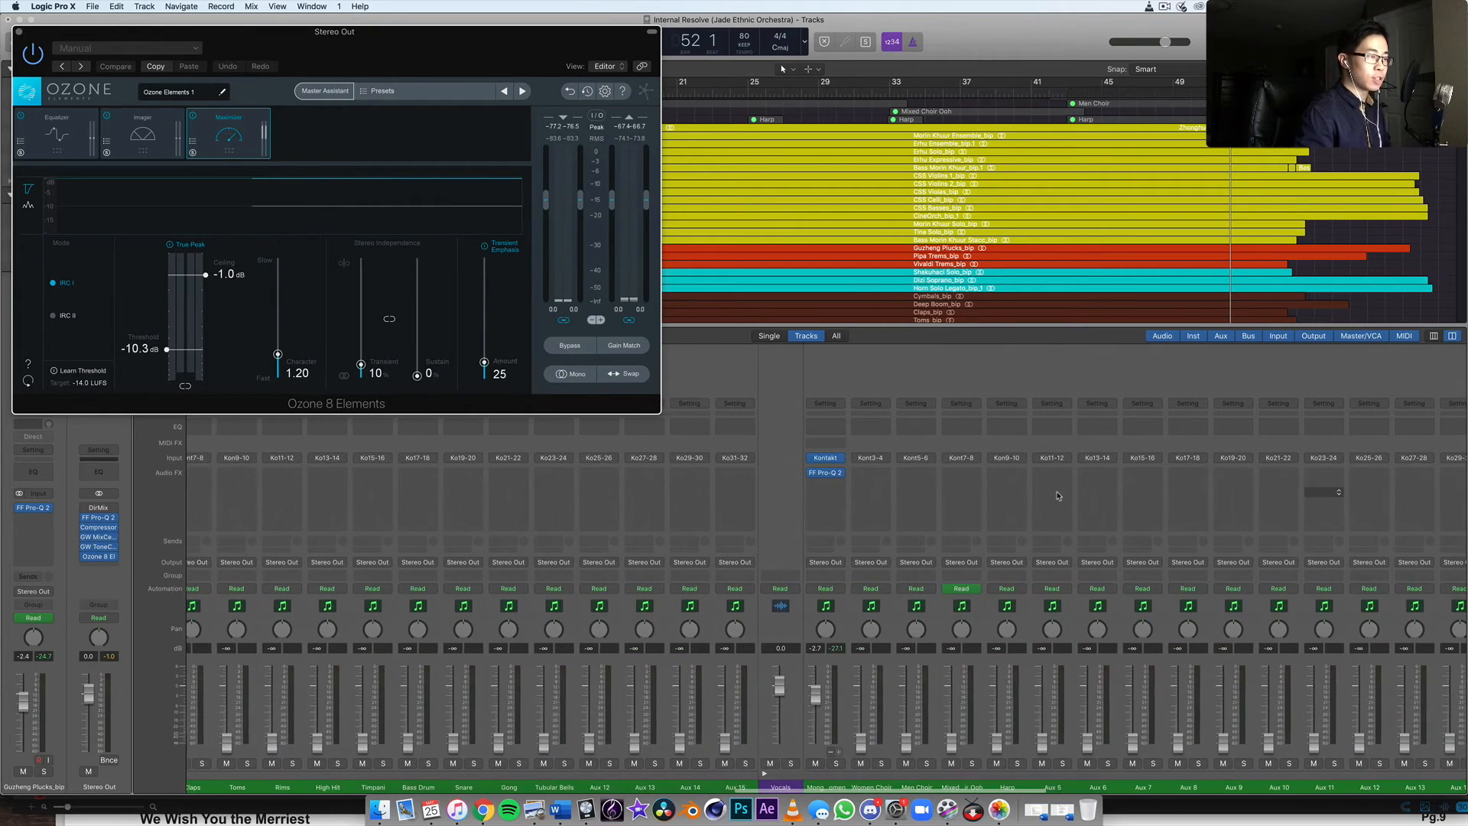
scroll(1057, 495, left, 12)
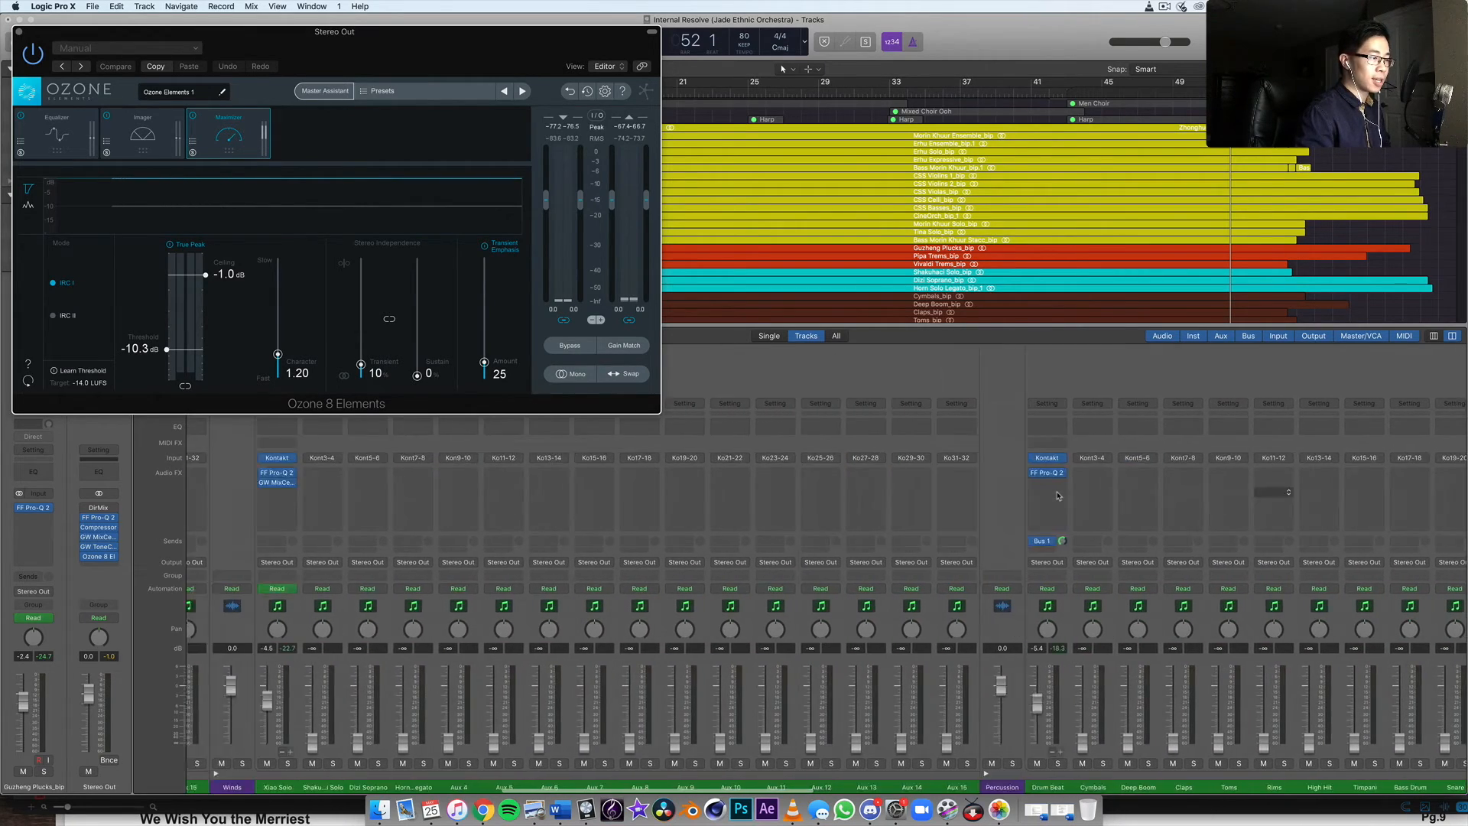
click(631, 482)
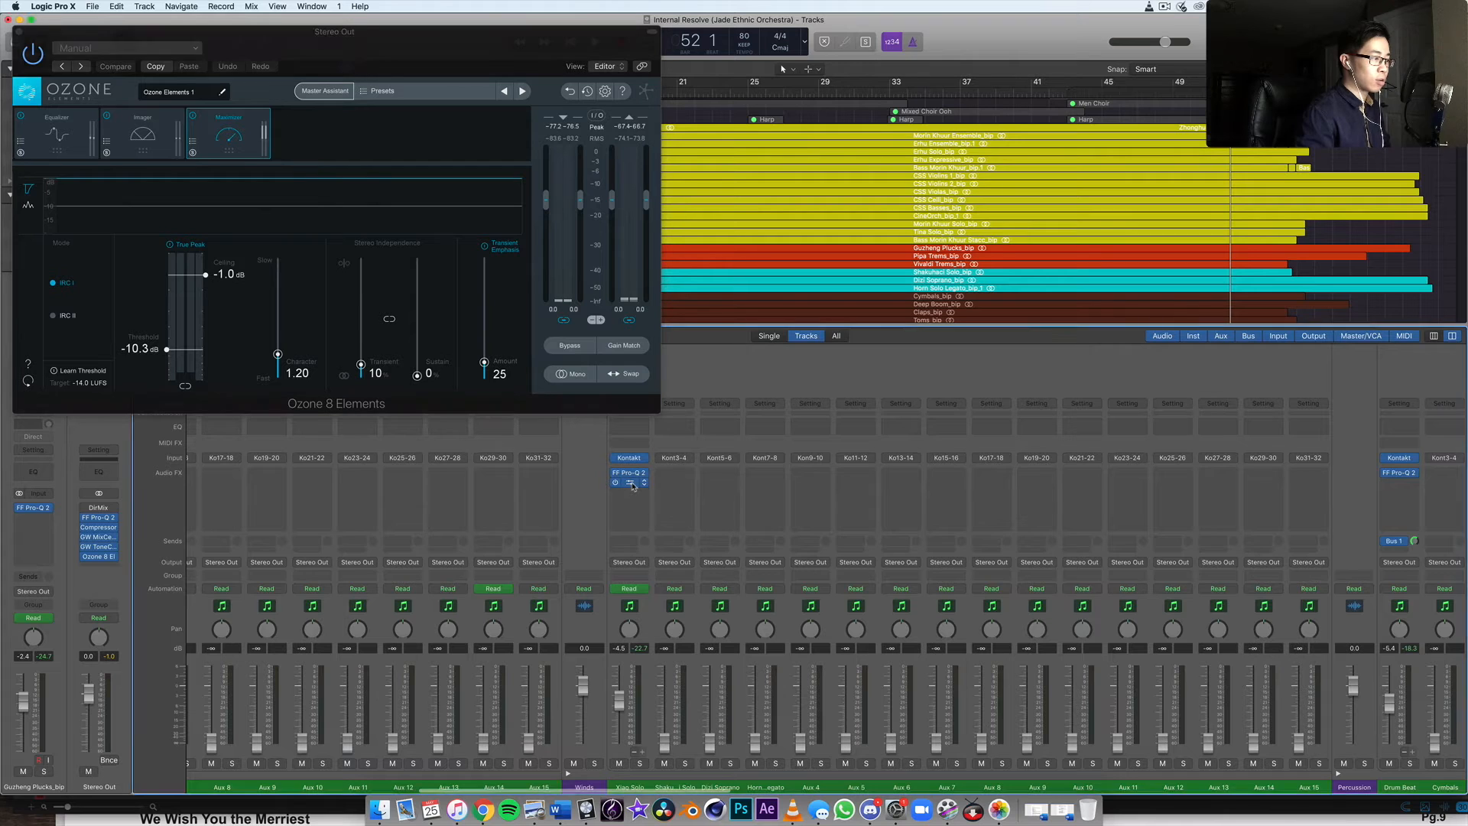
drag(234, 51, 516, 118)
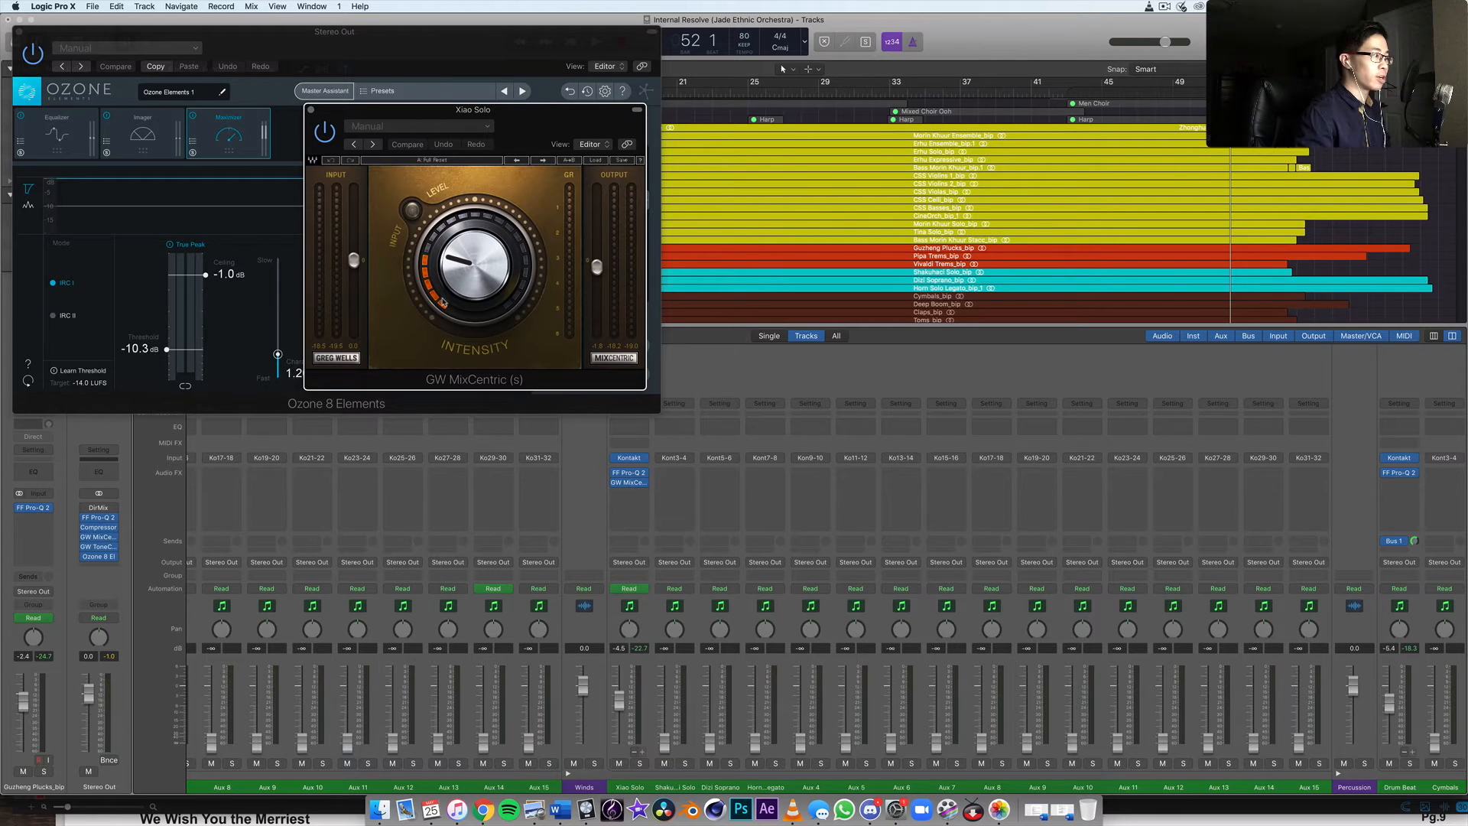
- Examine the FF Pro-Q 2 curve on the Xiao Solo channel and close both of that channel's plug-ins
click(632, 474)
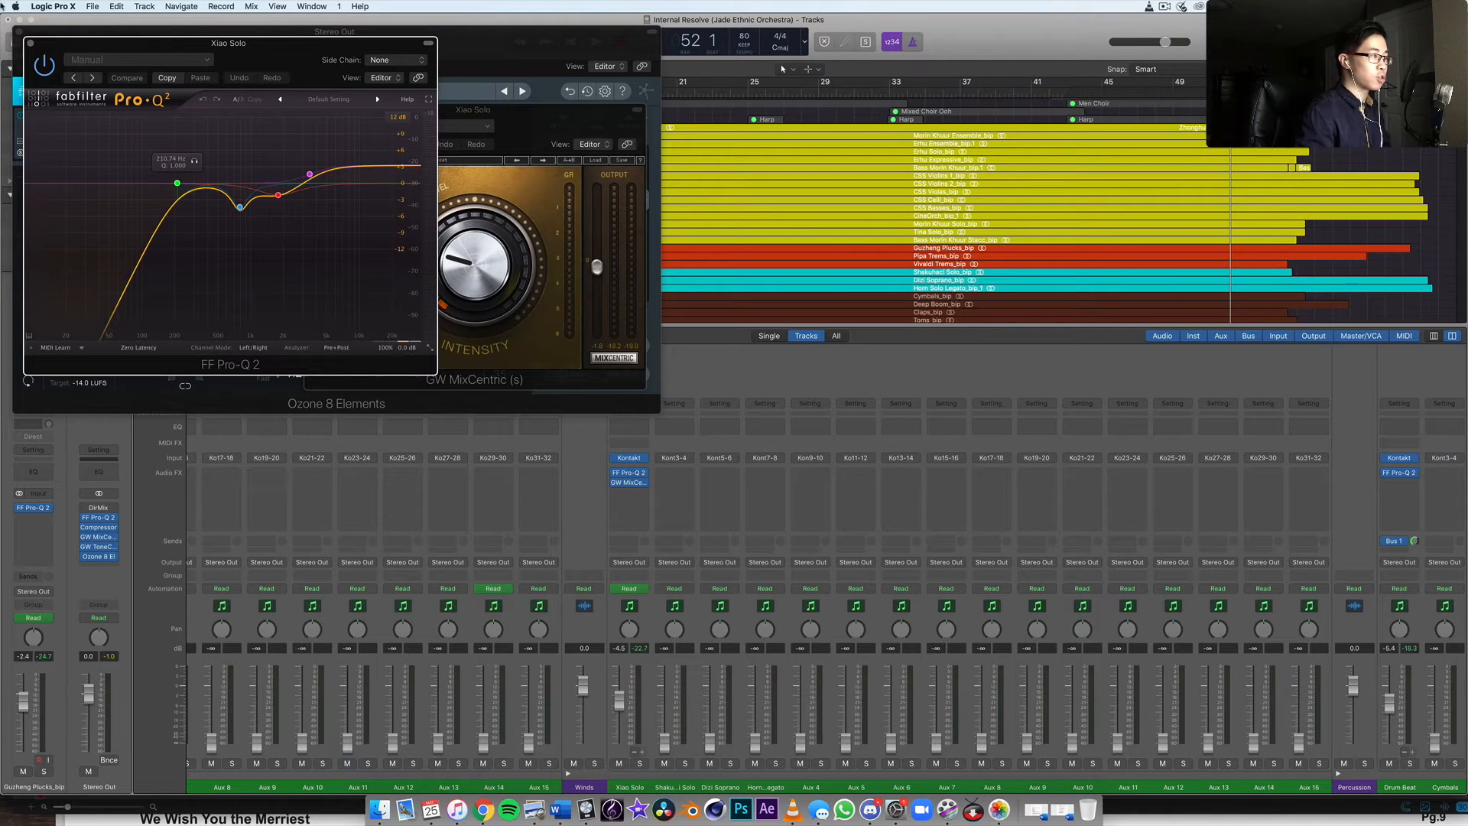
click(30, 43)
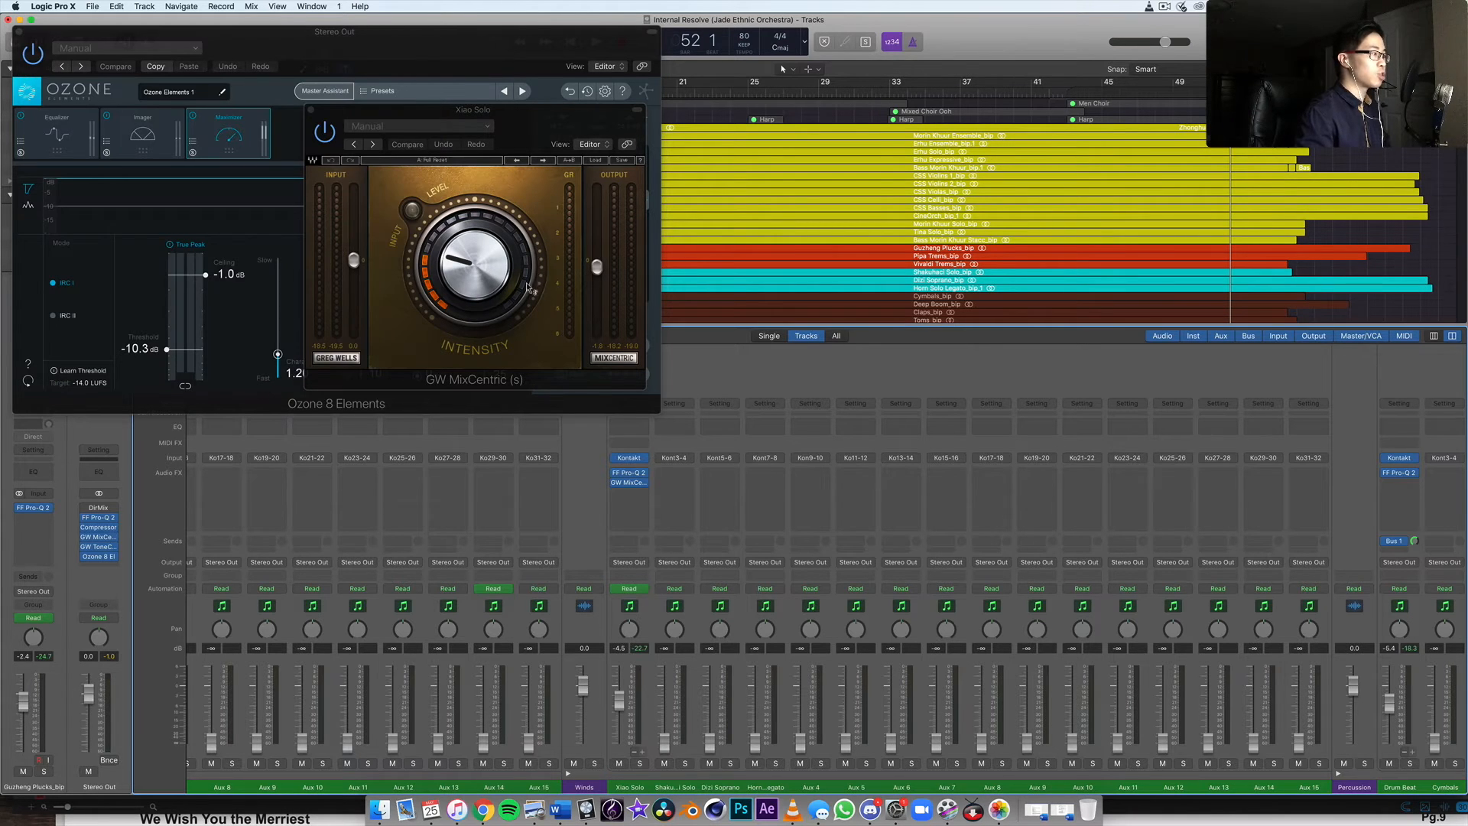
click(312, 114)
- Examine the Equalizer and Imager modules of Ozone 8 Elements on the Stereo Out channel
drag(454, 65, 807, 192)
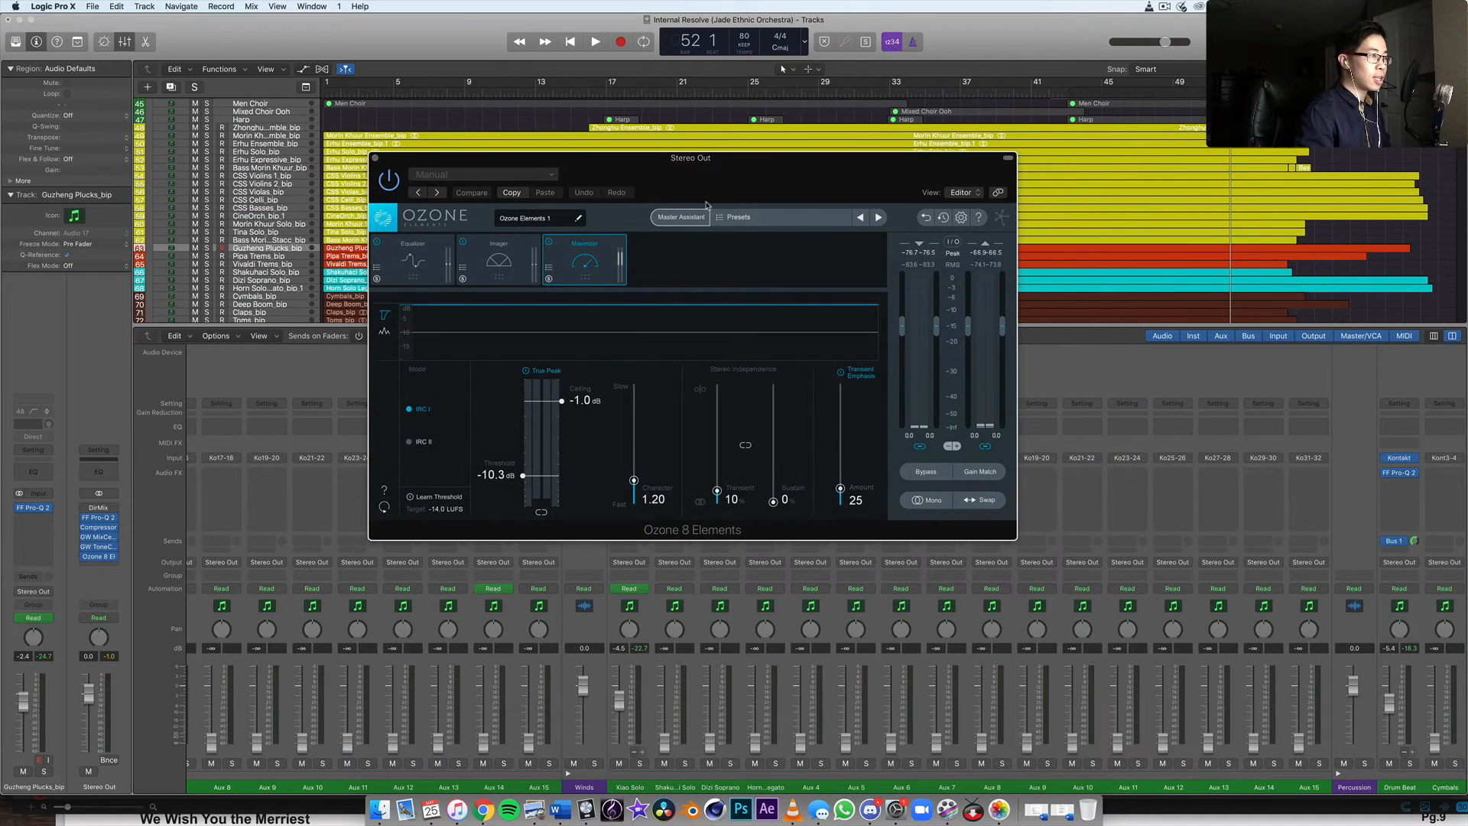
click(433, 267)
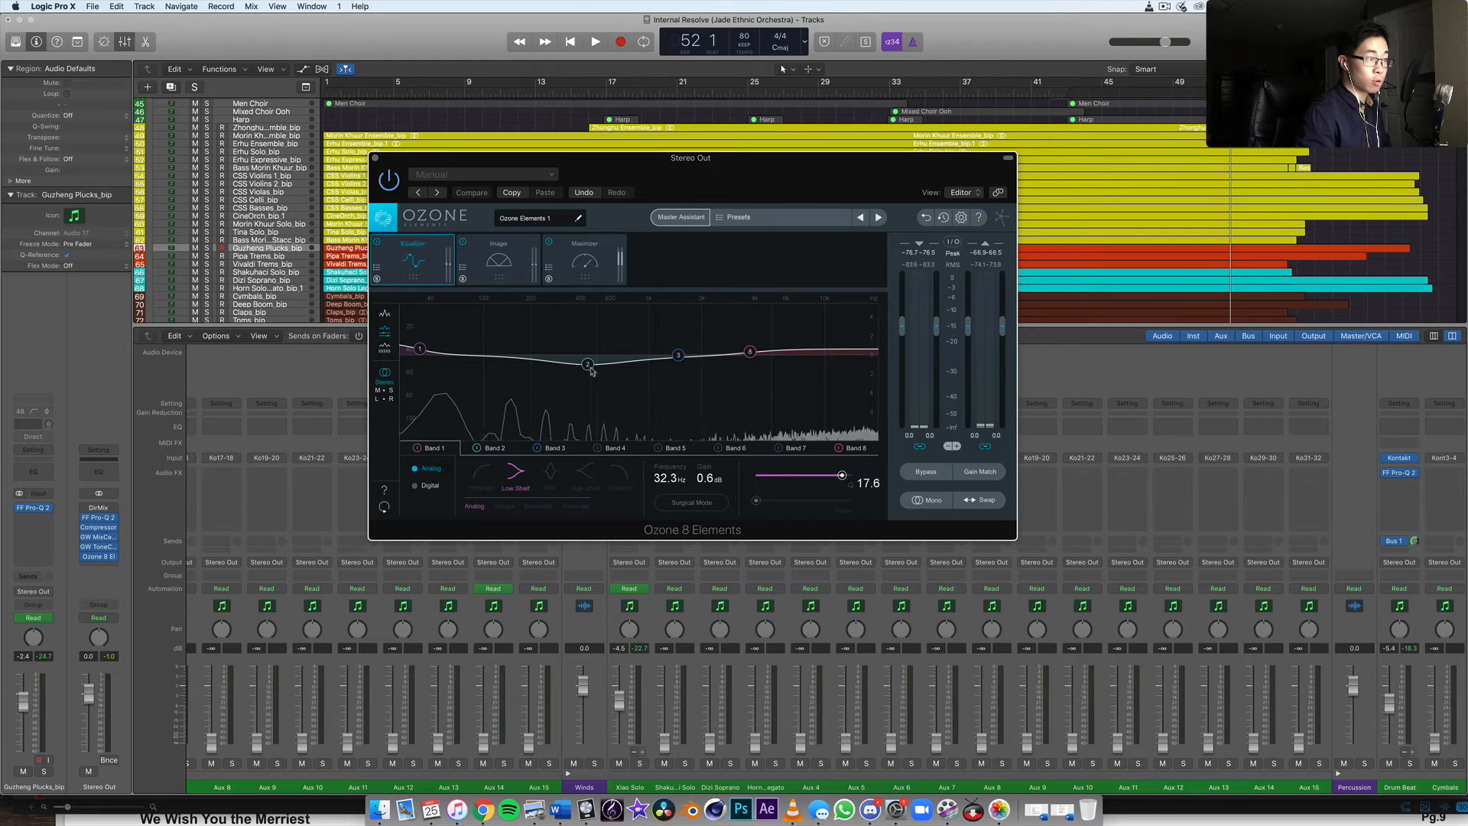
click(499, 269)
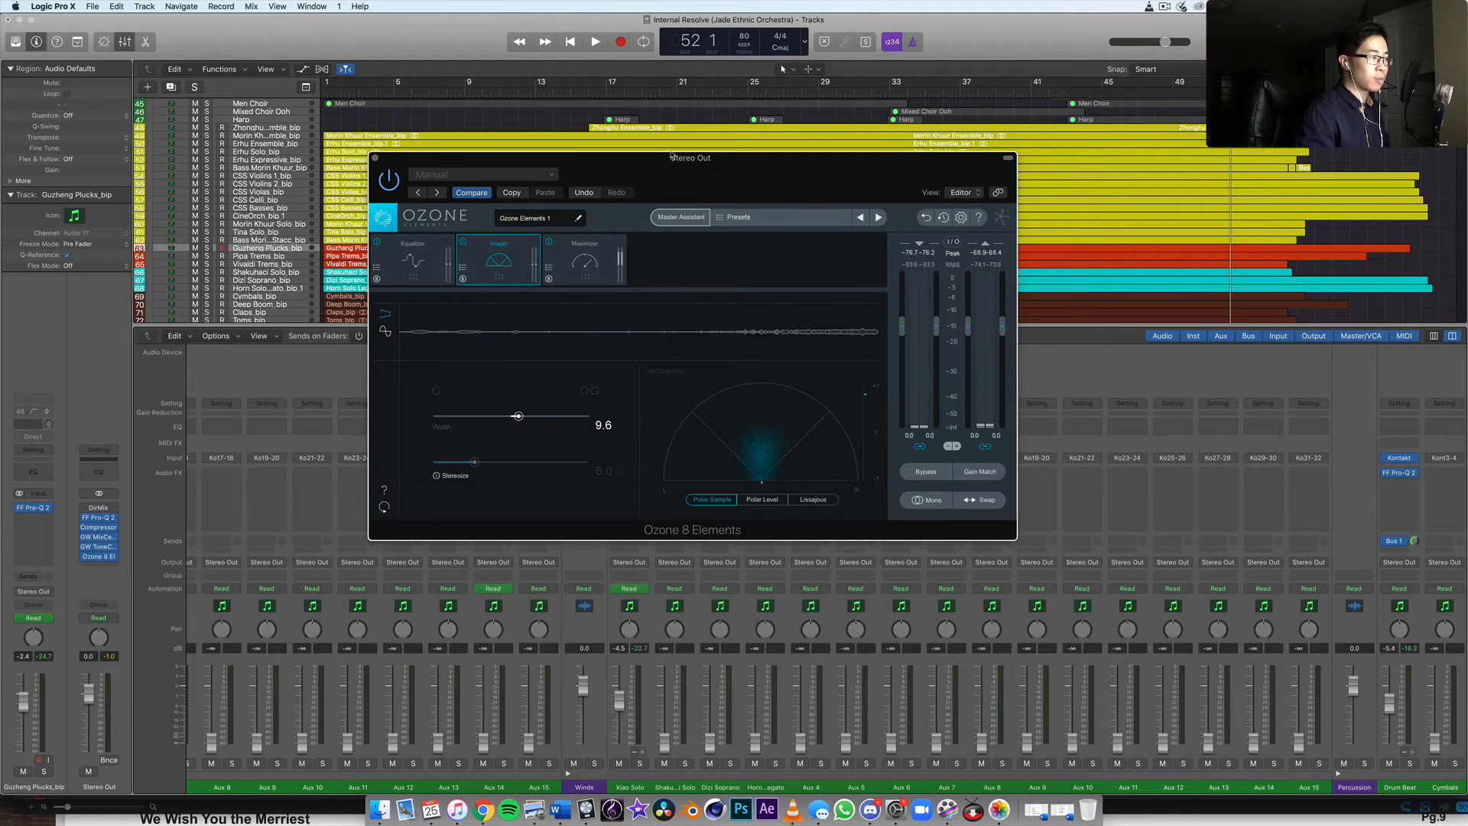
- Examine the Maximizer module of Ozone 8 Elements on the Stereo Out channel and close the plug-in
click(604, 252)
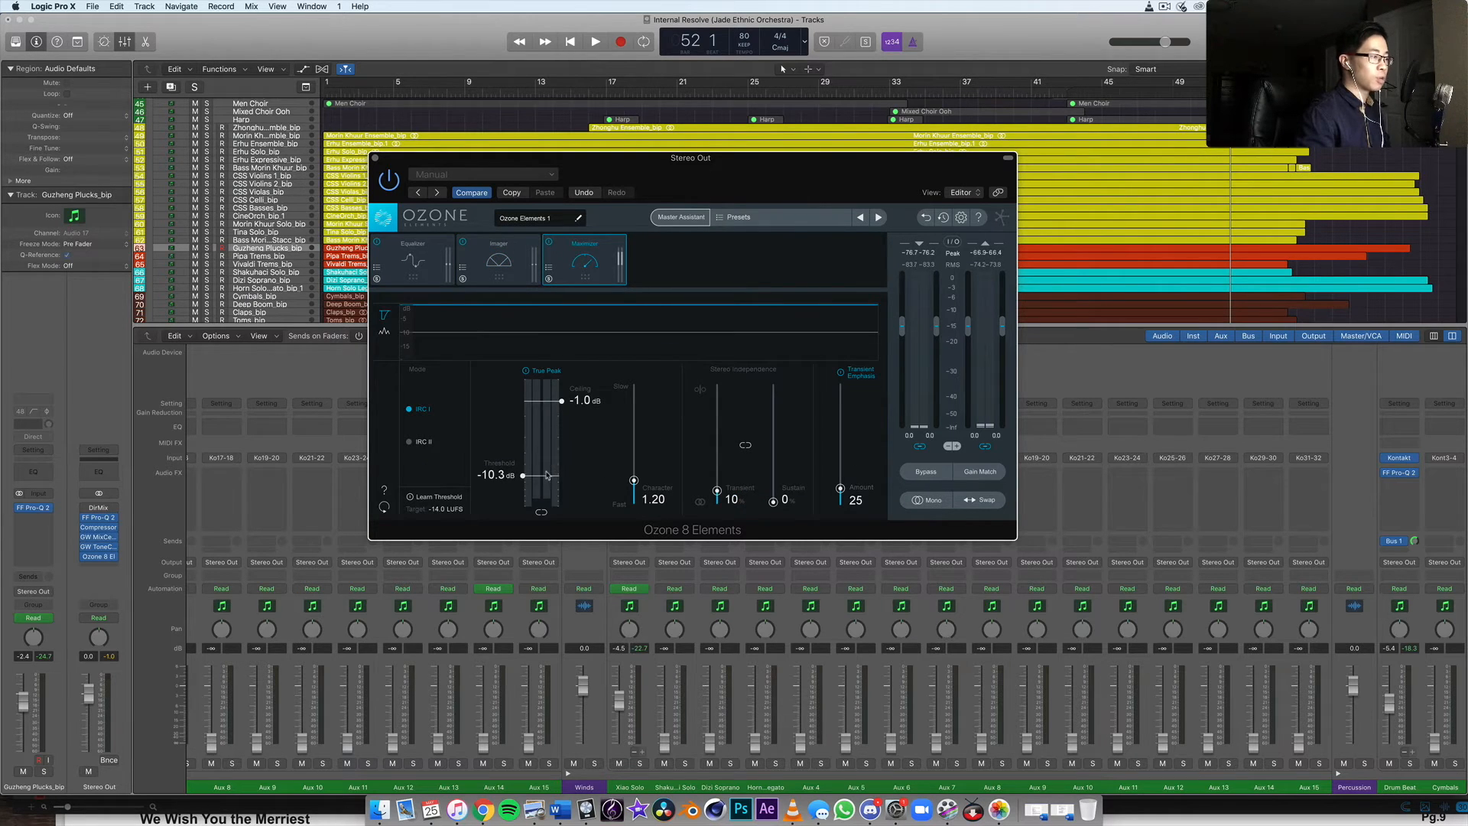
click(375, 158)
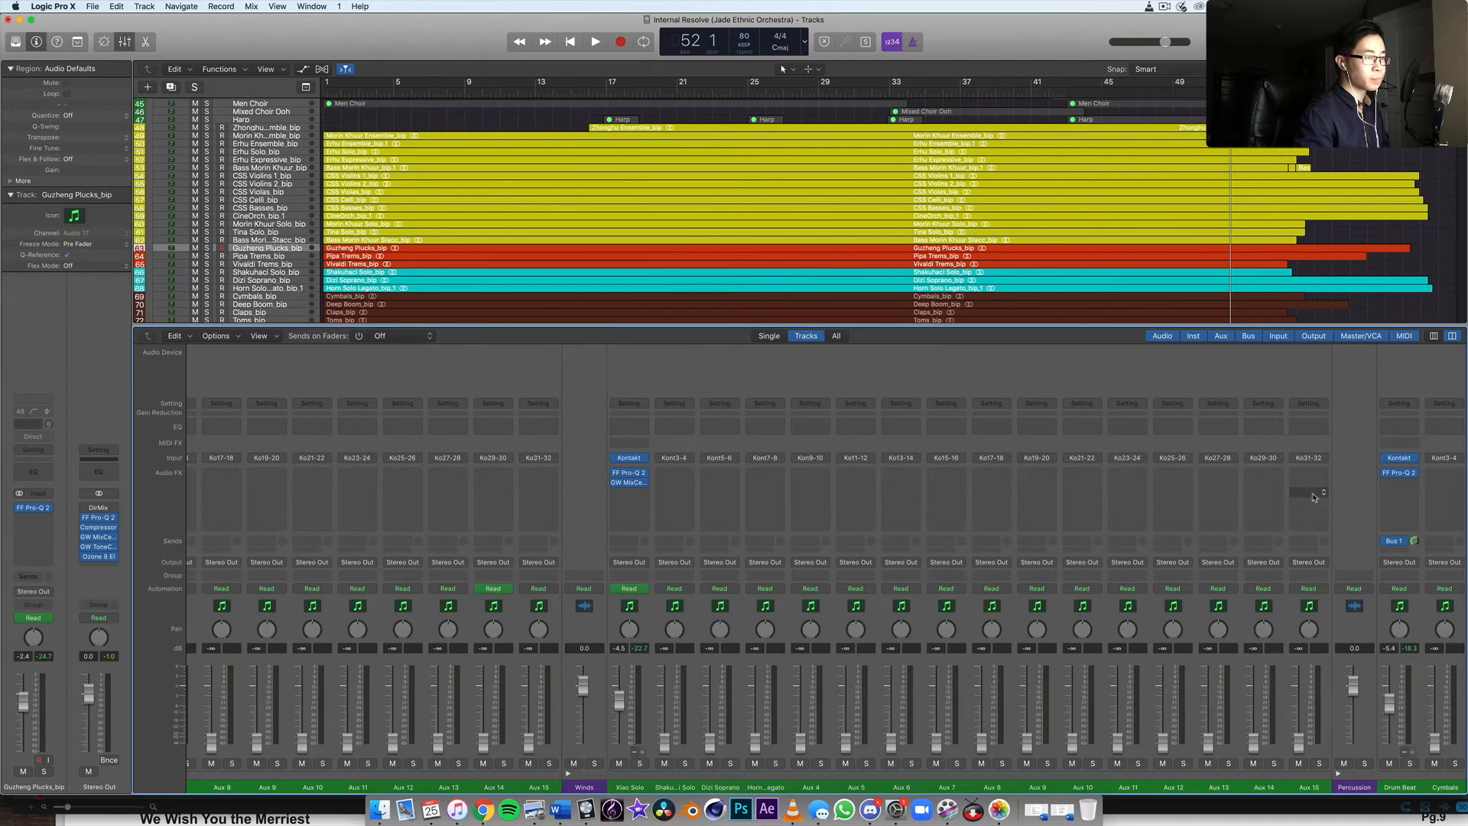
- Open EW Spaces II on the REVERB channel, move its window clear of the mixer, and examine the hall preset
scroll(1315, 493, right, 10)
scroll(1343, 485, right, 10)
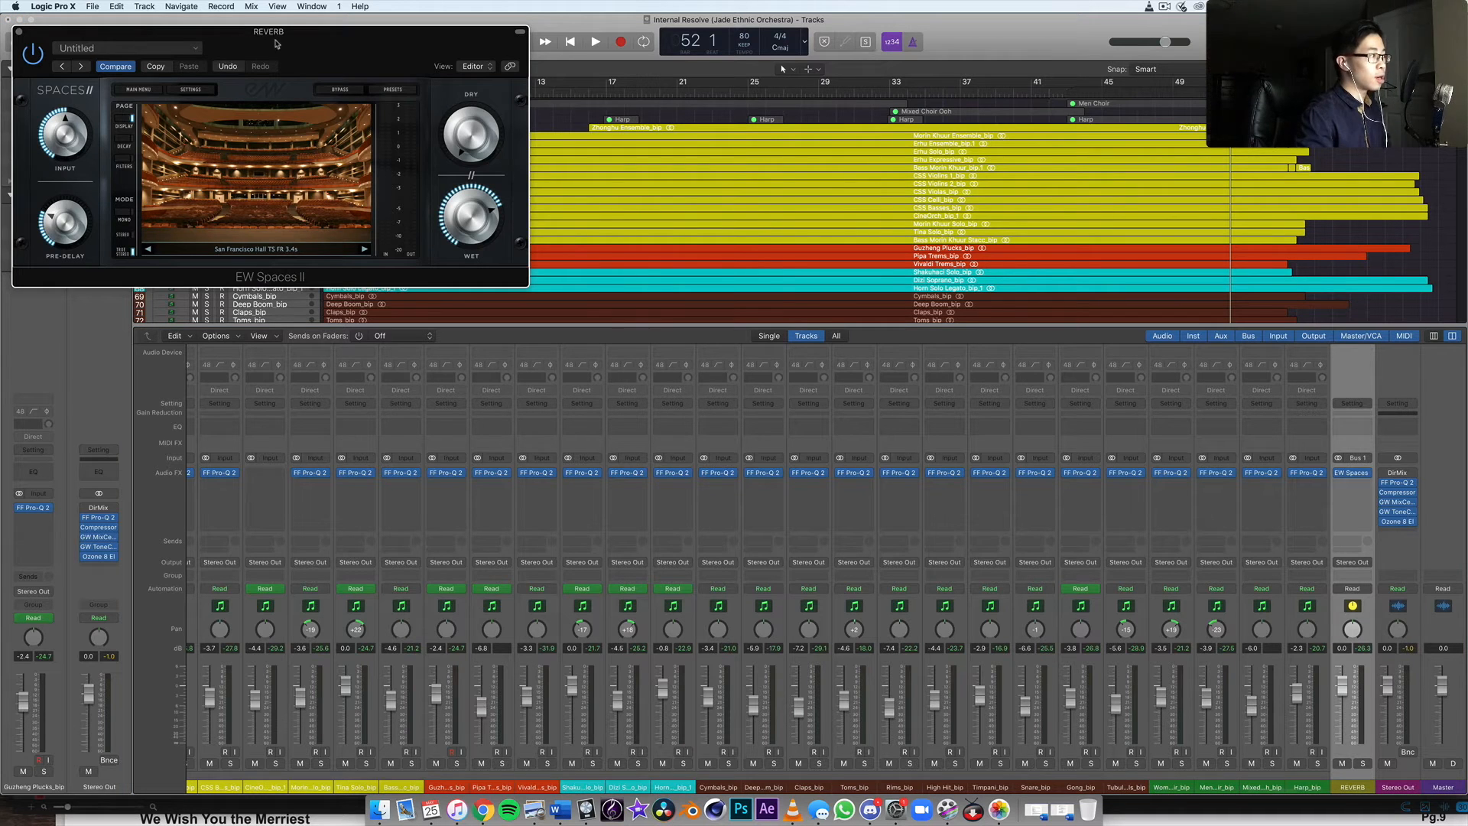
drag(248, 44, 766, 156)
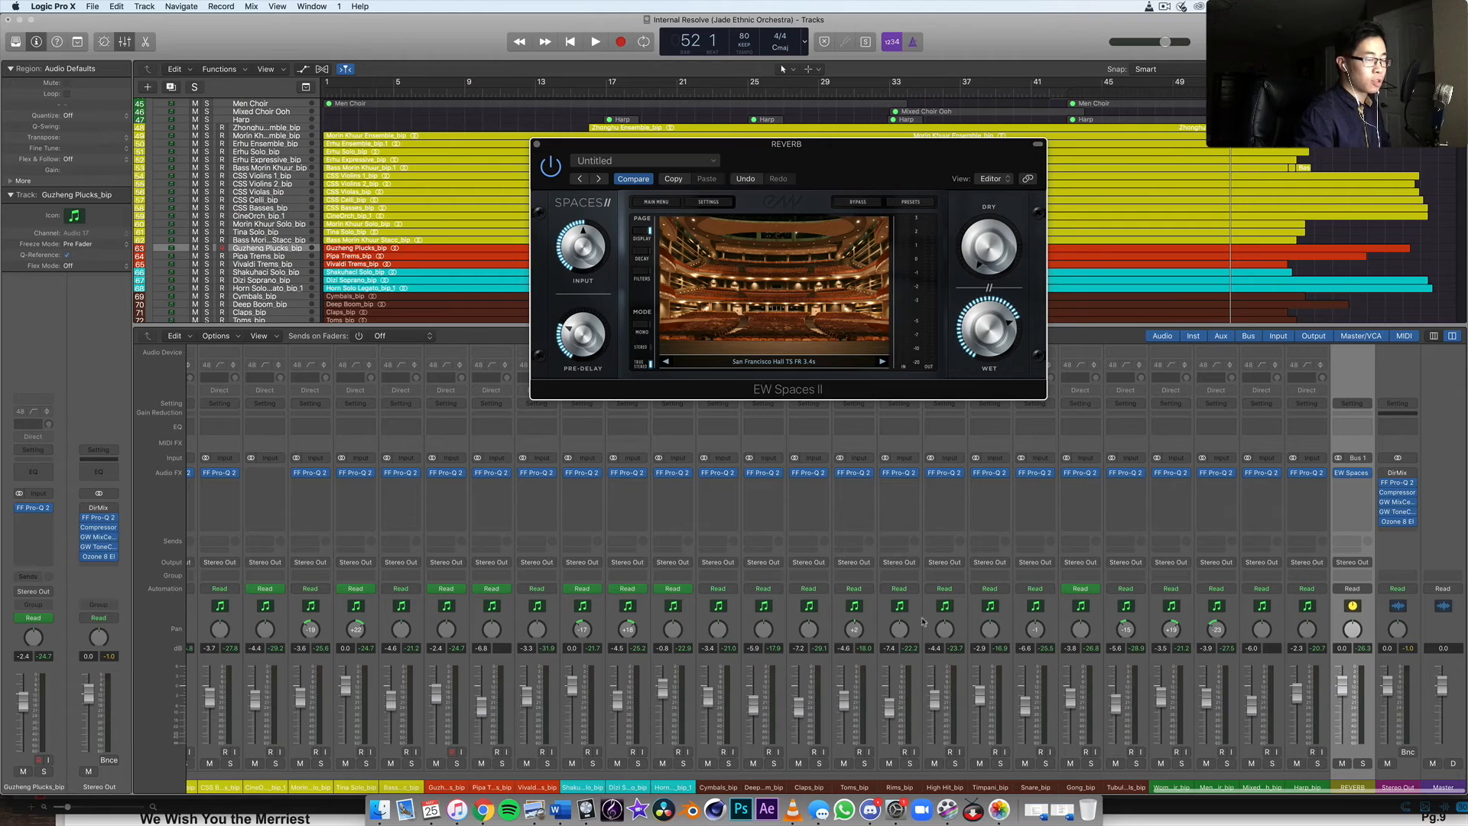
- Audition the Drum Beat channel in solo with its Bus 1 reverb send, ending with the solo off and EW Spaces II closed
scroll(610, 588, left, 15)
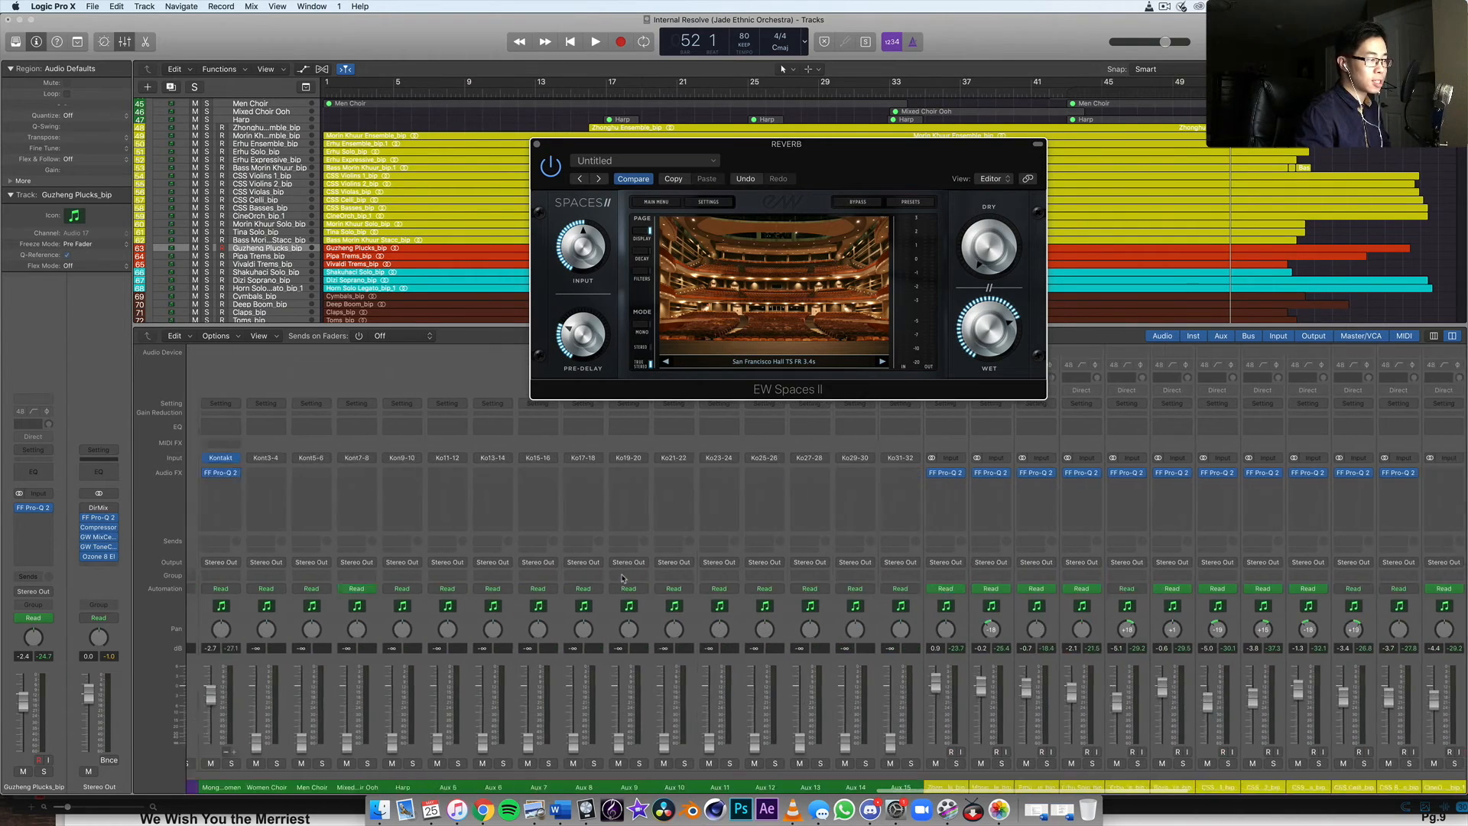
scroll(622, 578, right, 15)
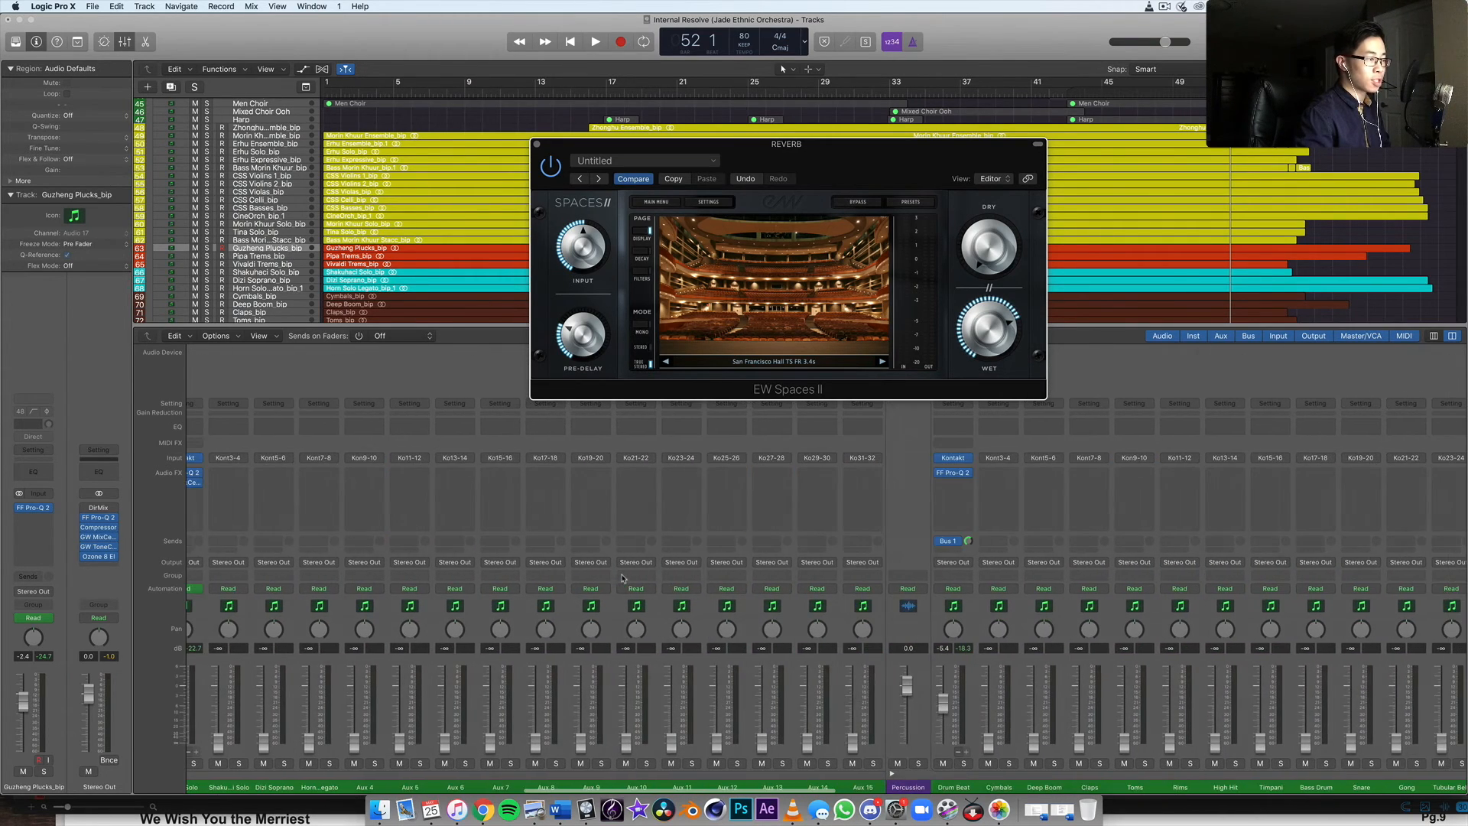
click(955, 751)
scroll(955, 751, right, 5)
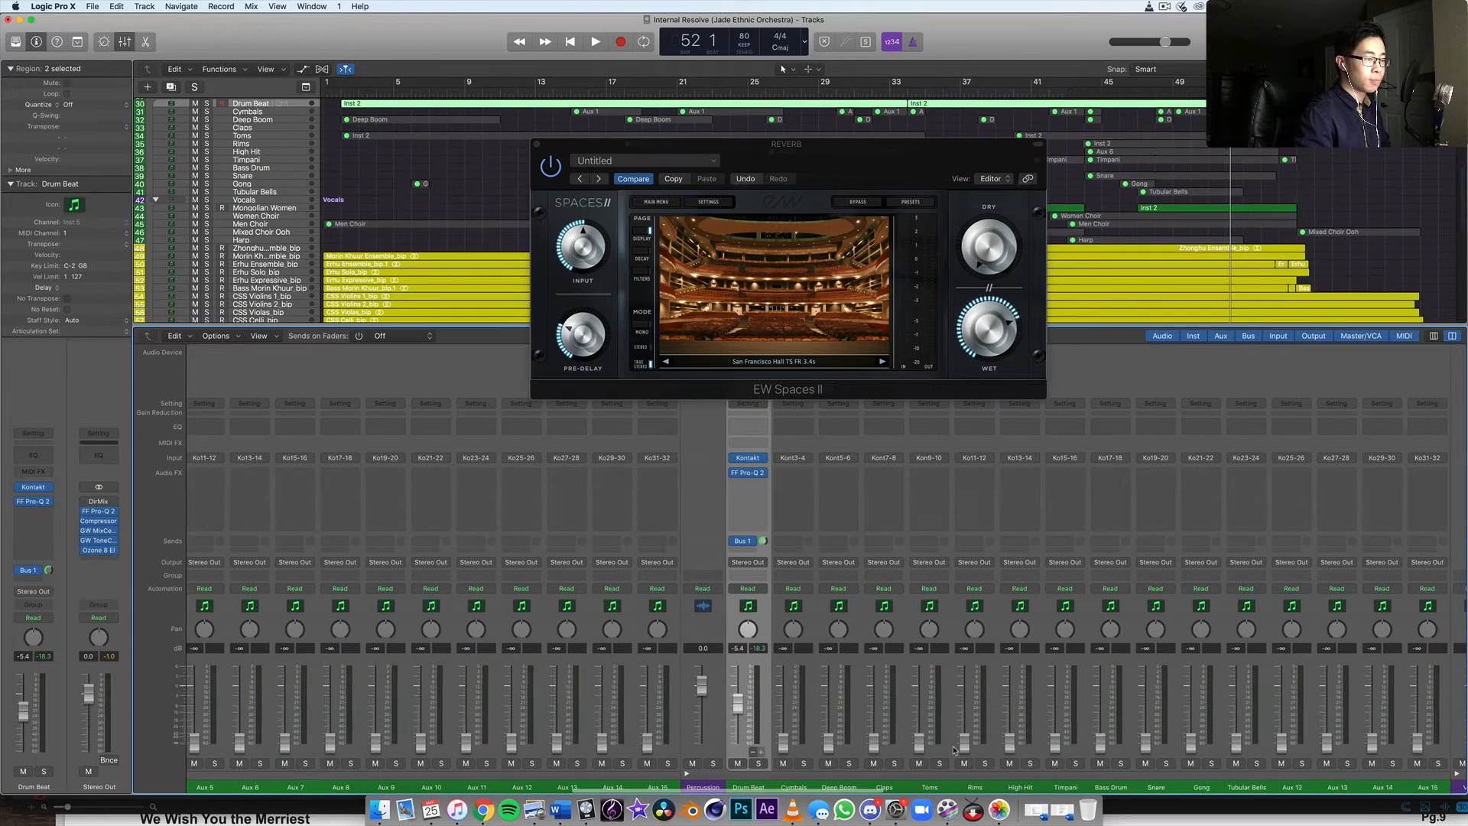
click(758, 763)
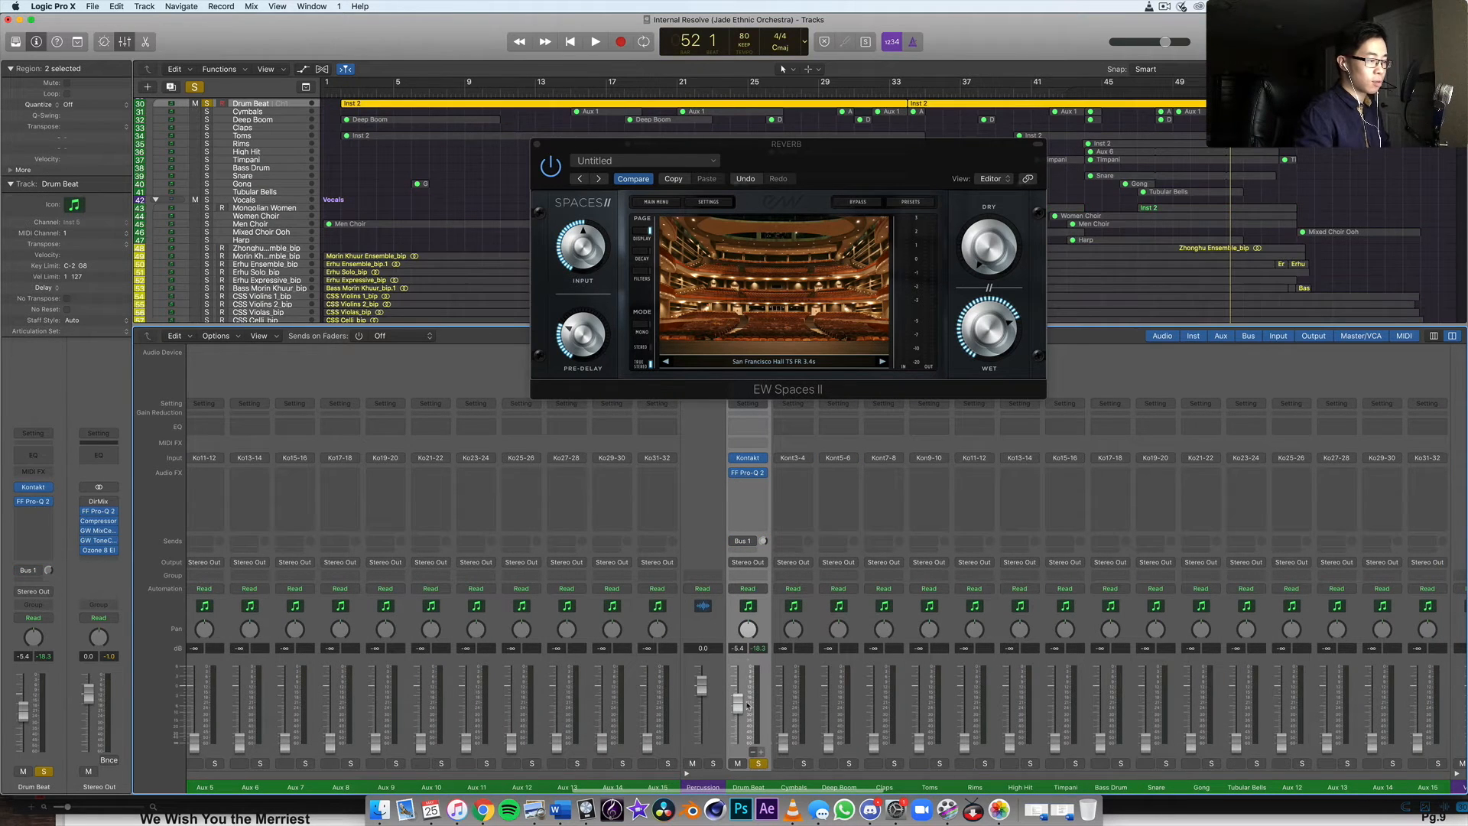
key(space)
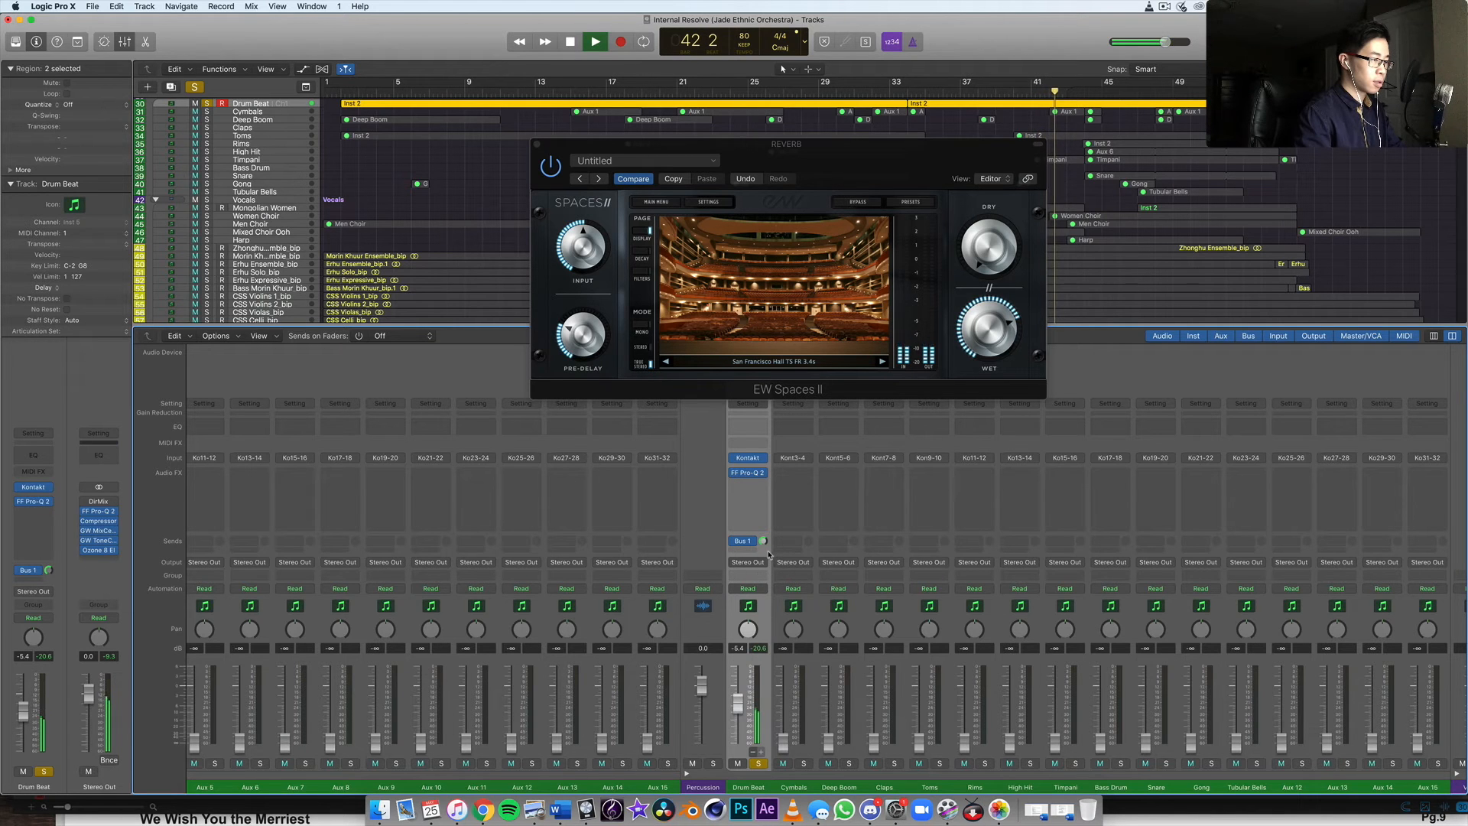
key(space)
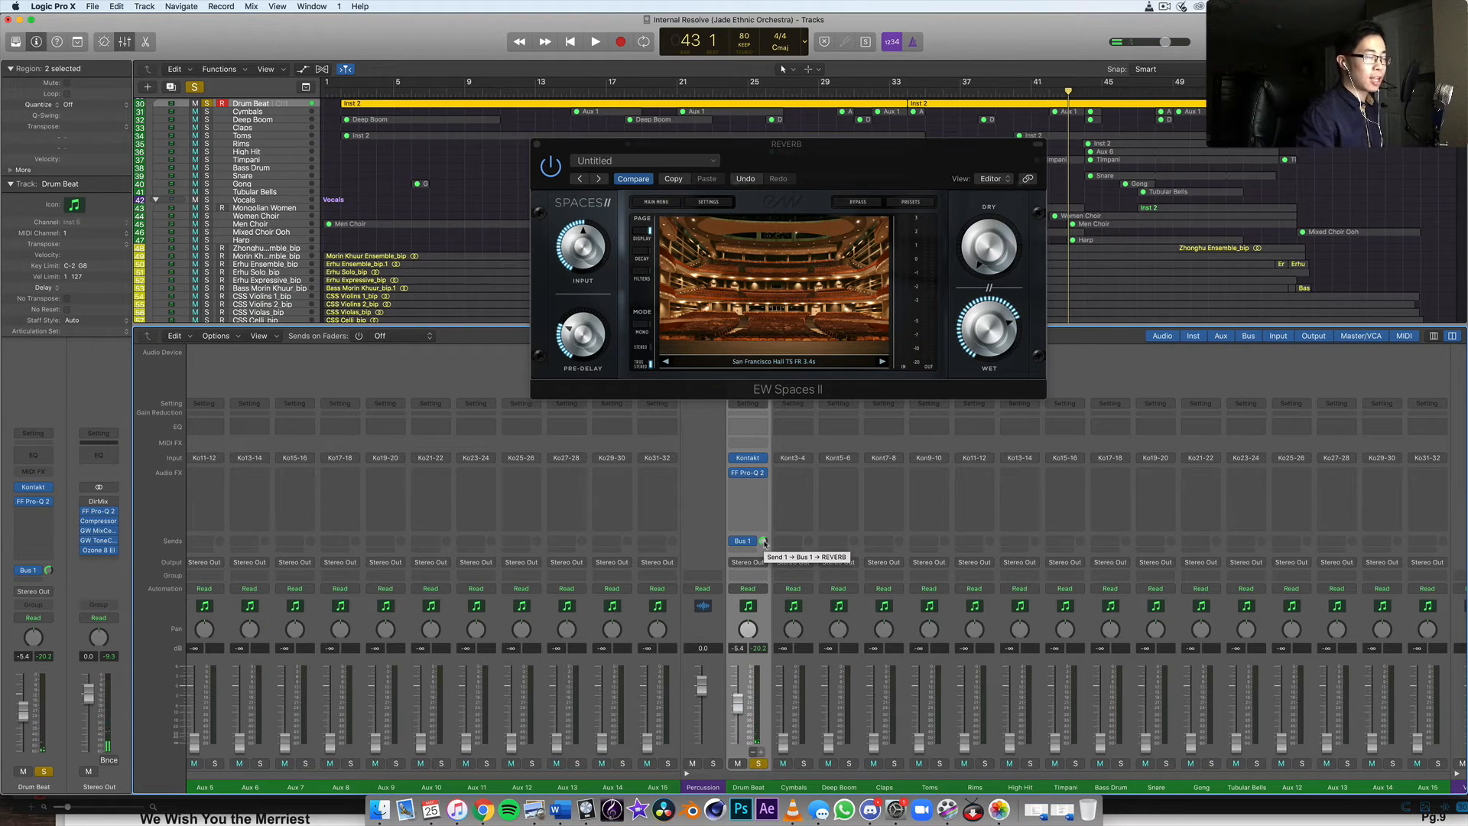
click(537, 144)
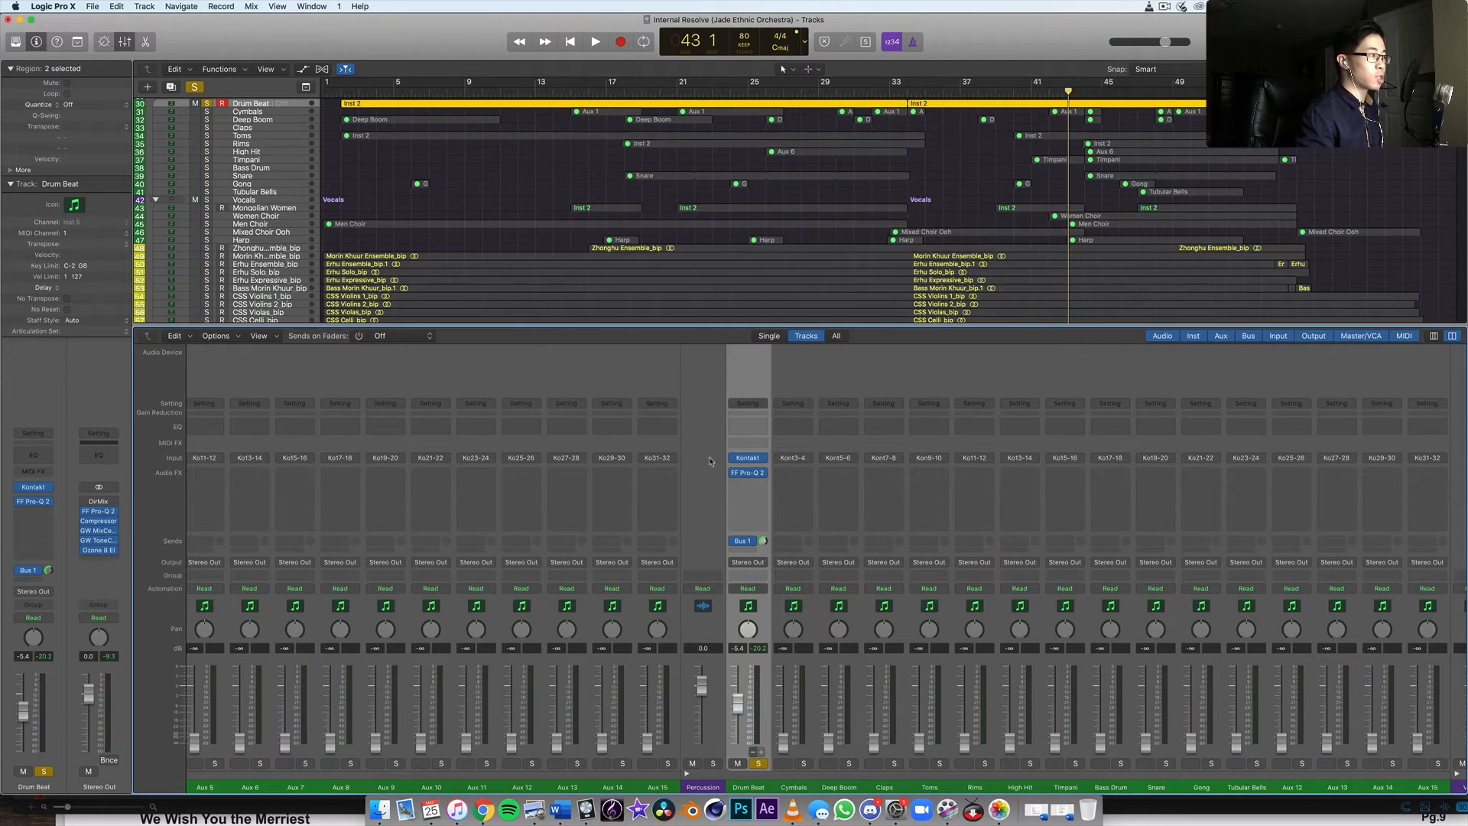
click(758, 763)
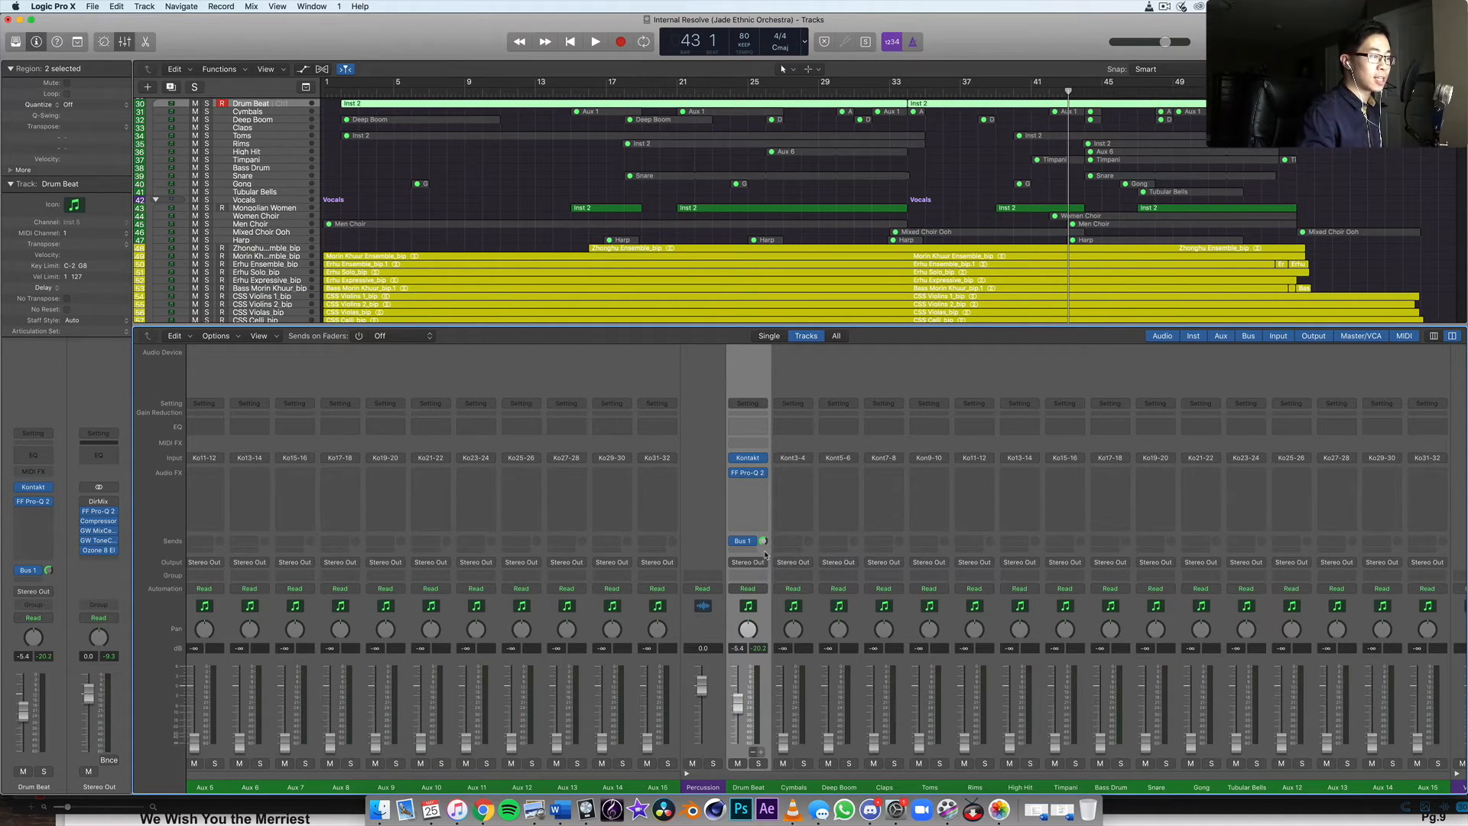
- Examine the inserts, sends and fader levels of the channel strips across the whole mixer, from the Piano to the Stereo Out channel
scroll(766, 557, right, 20)
scroll(766, 557, left, 10)
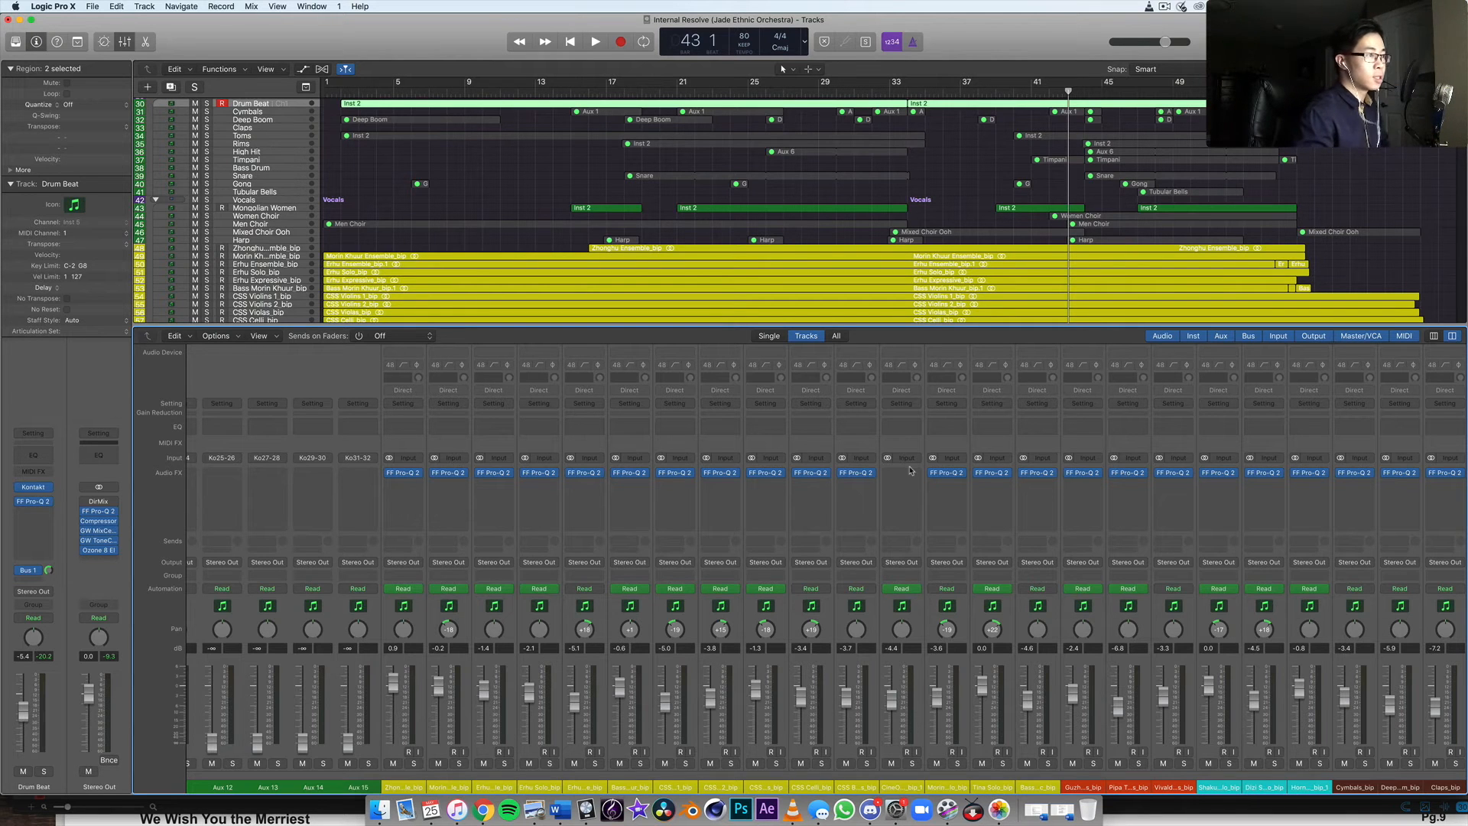
scroll(930, 446, left, 10)
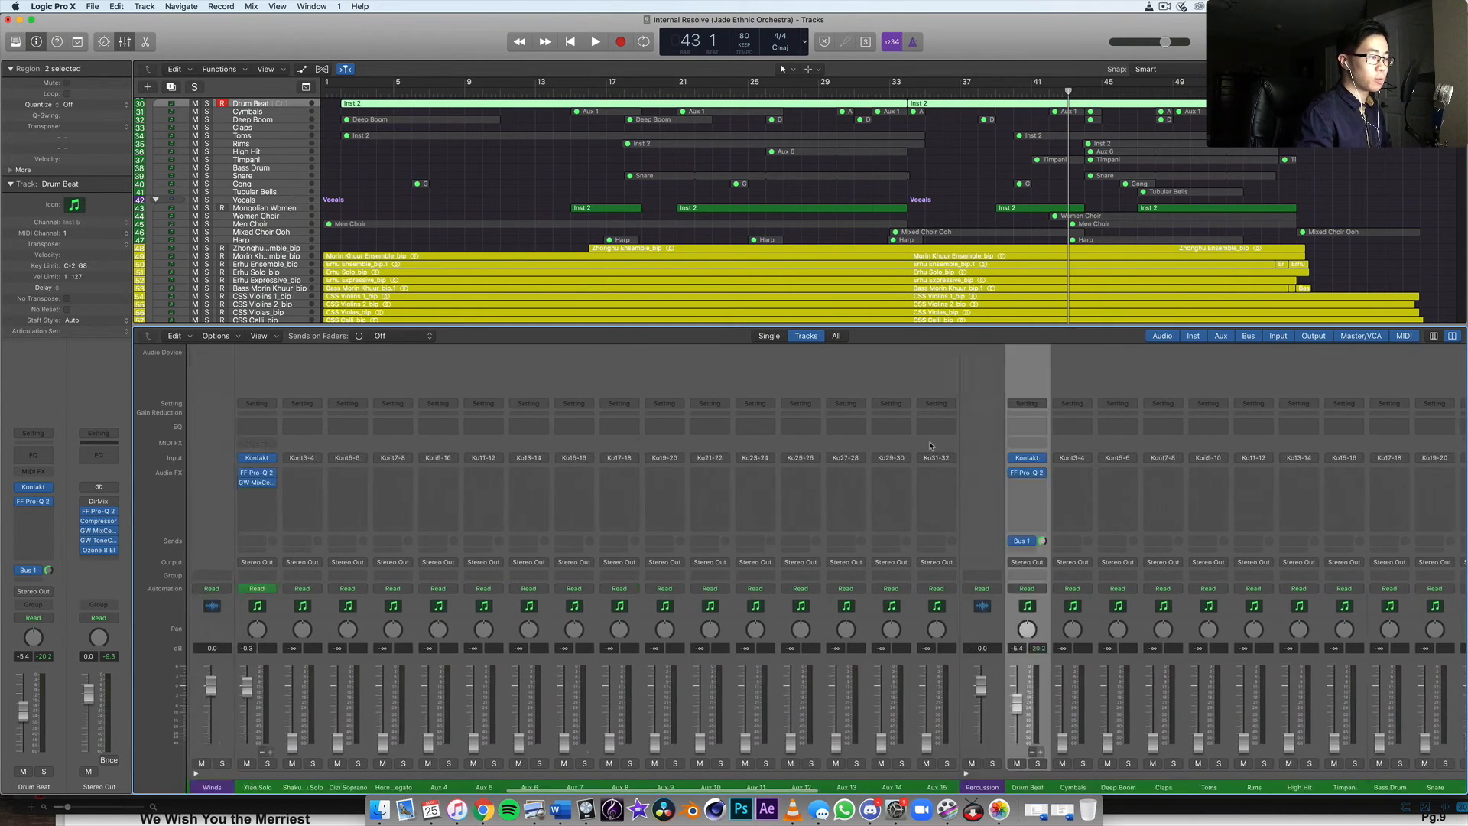
scroll(930, 445, left, 10)
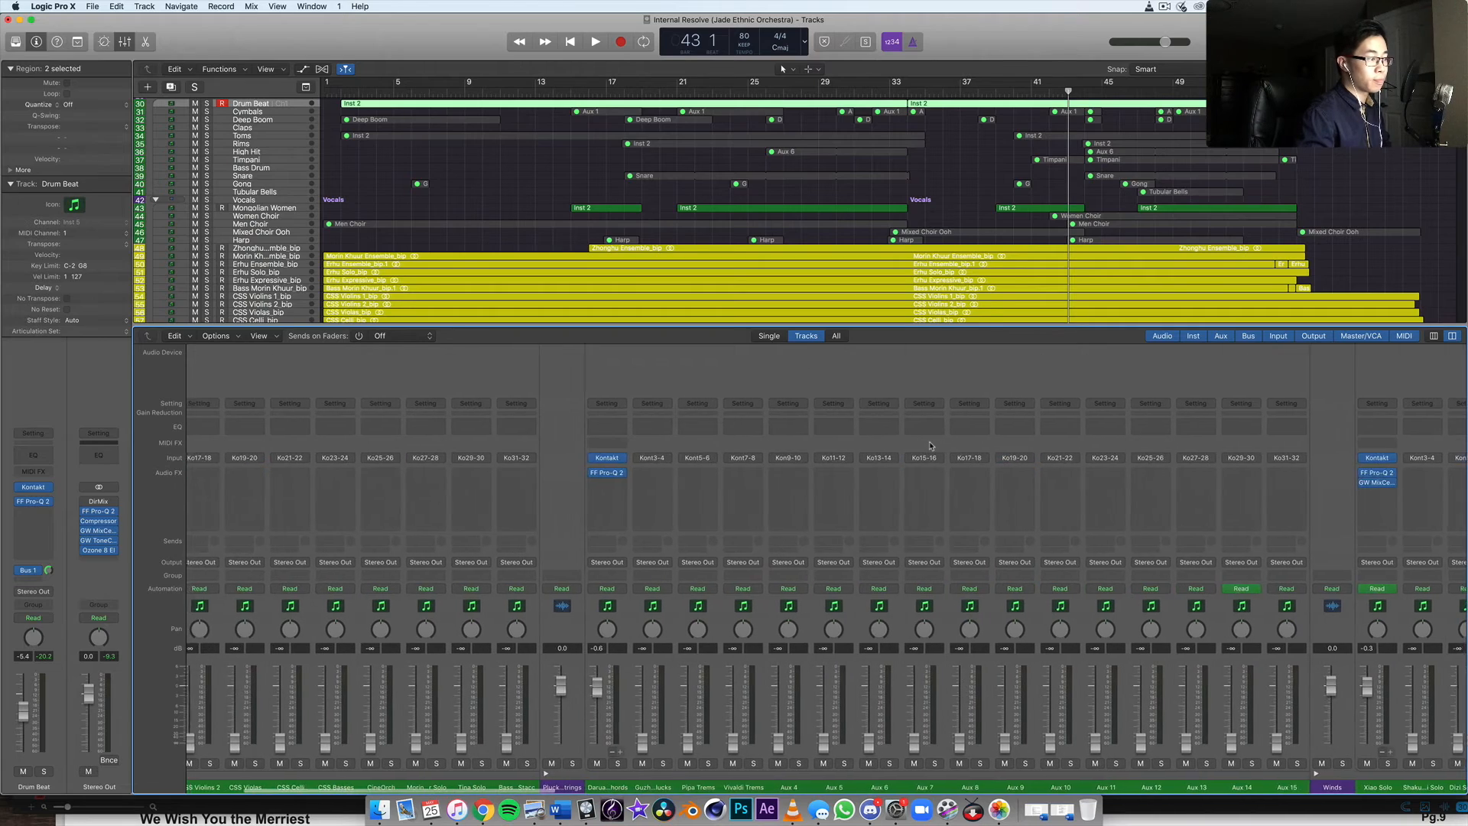
scroll(929, 446, right, 10)
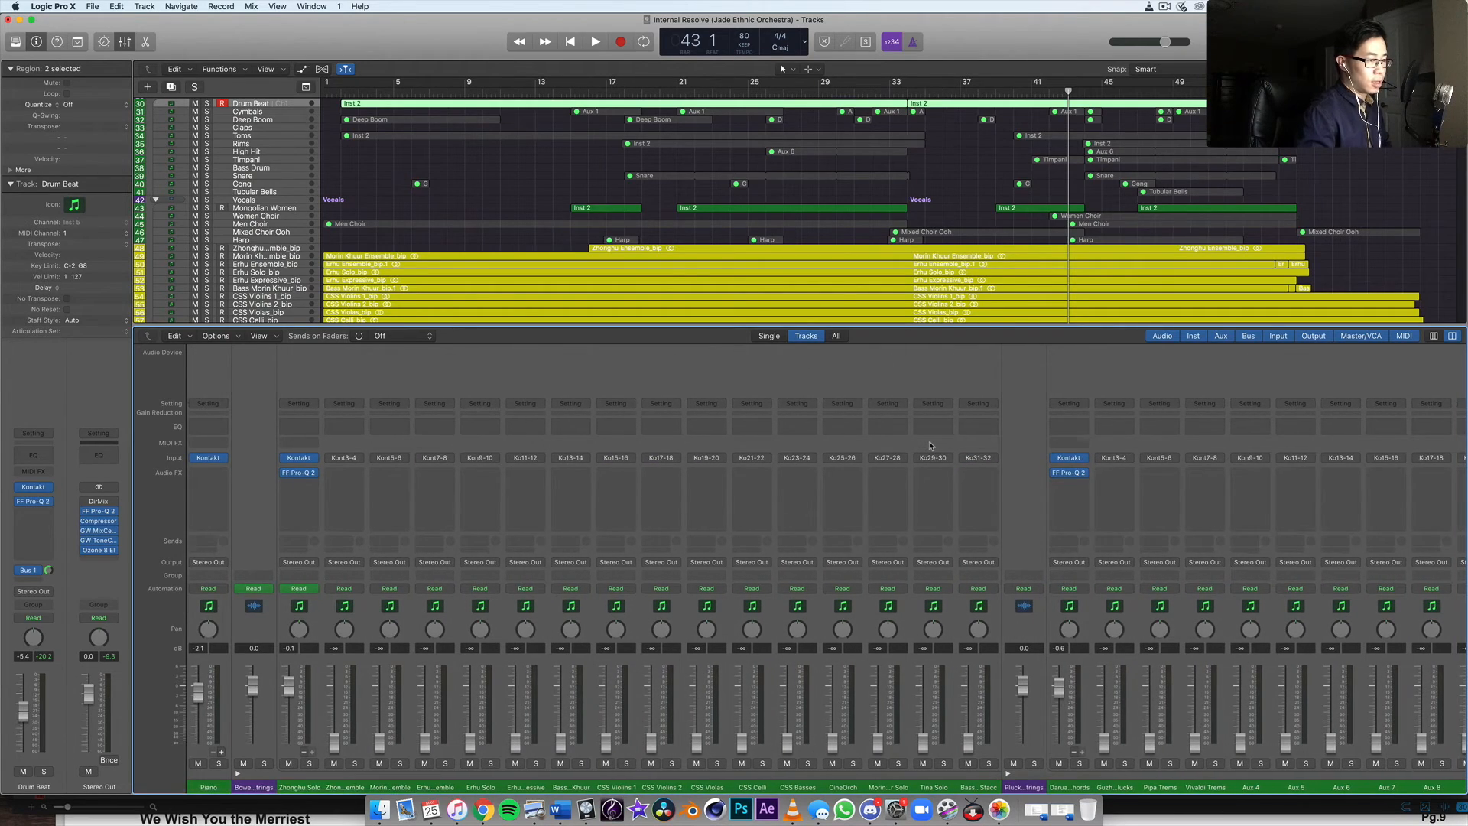
scroll(929, 446, right, 10)
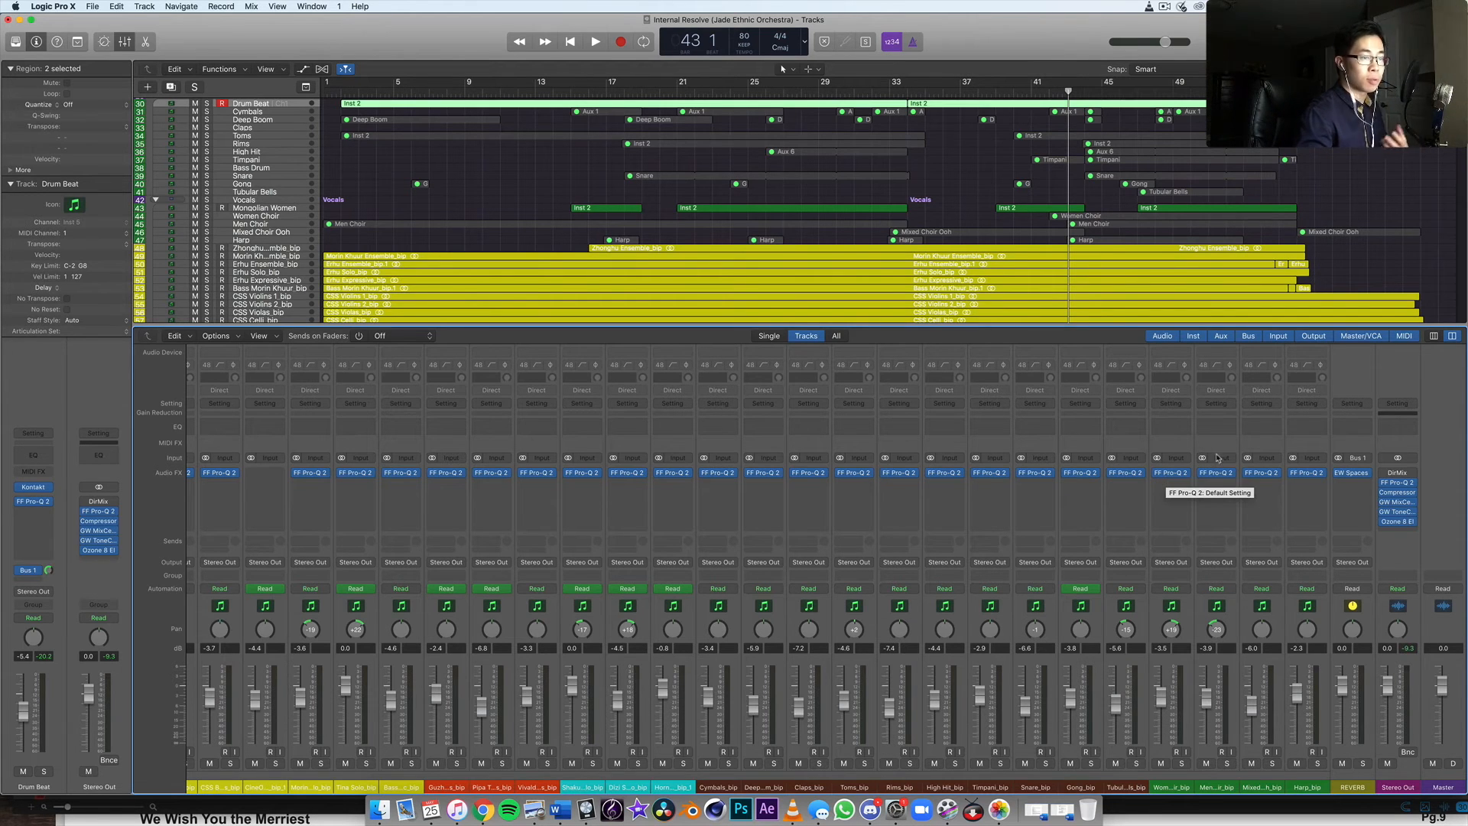
scroll(1193, 477, left, 10)
scroll(1218, 477, left, 10)
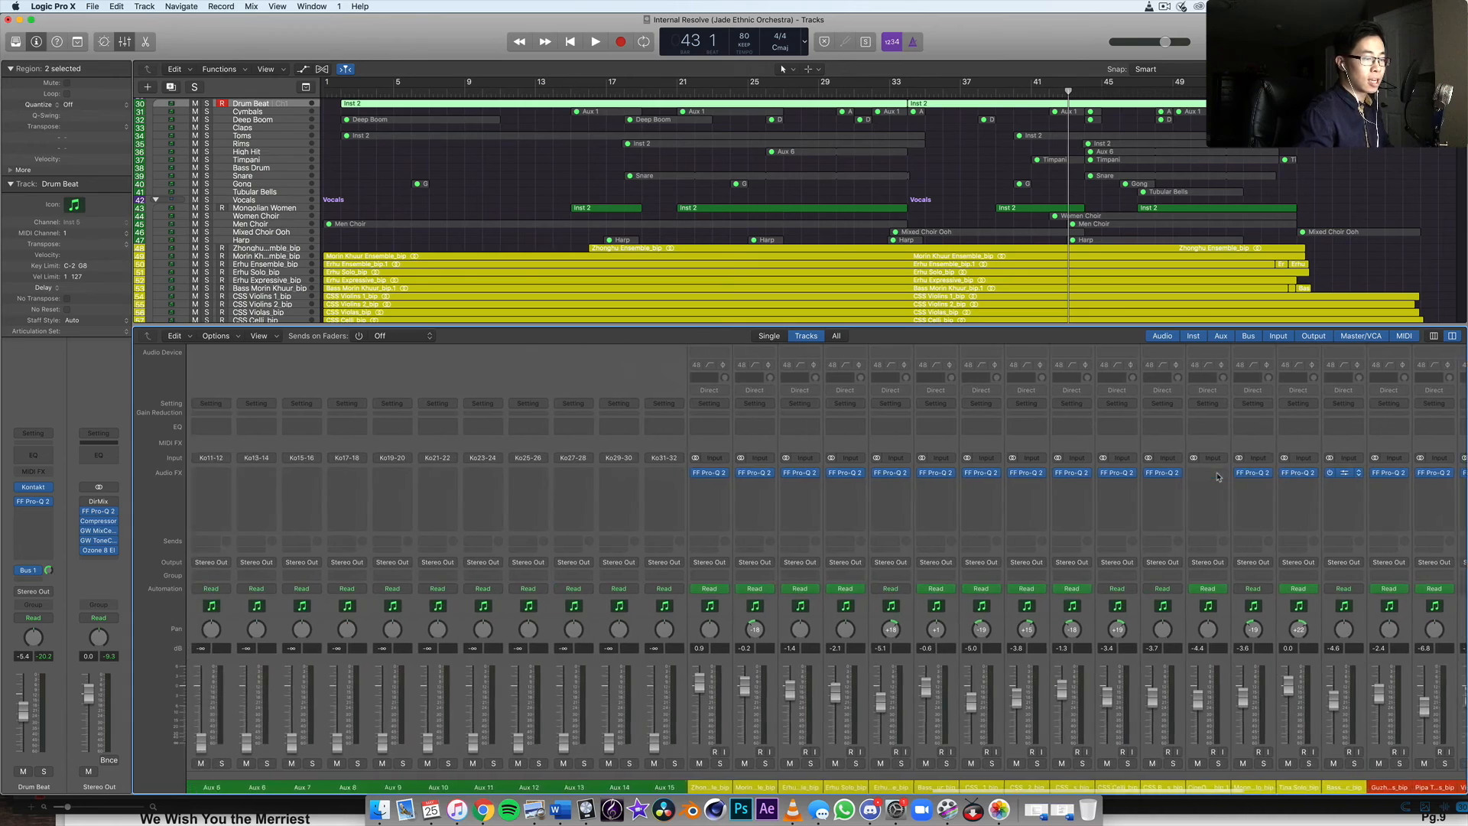
scroll(1218, 477, left, 10)
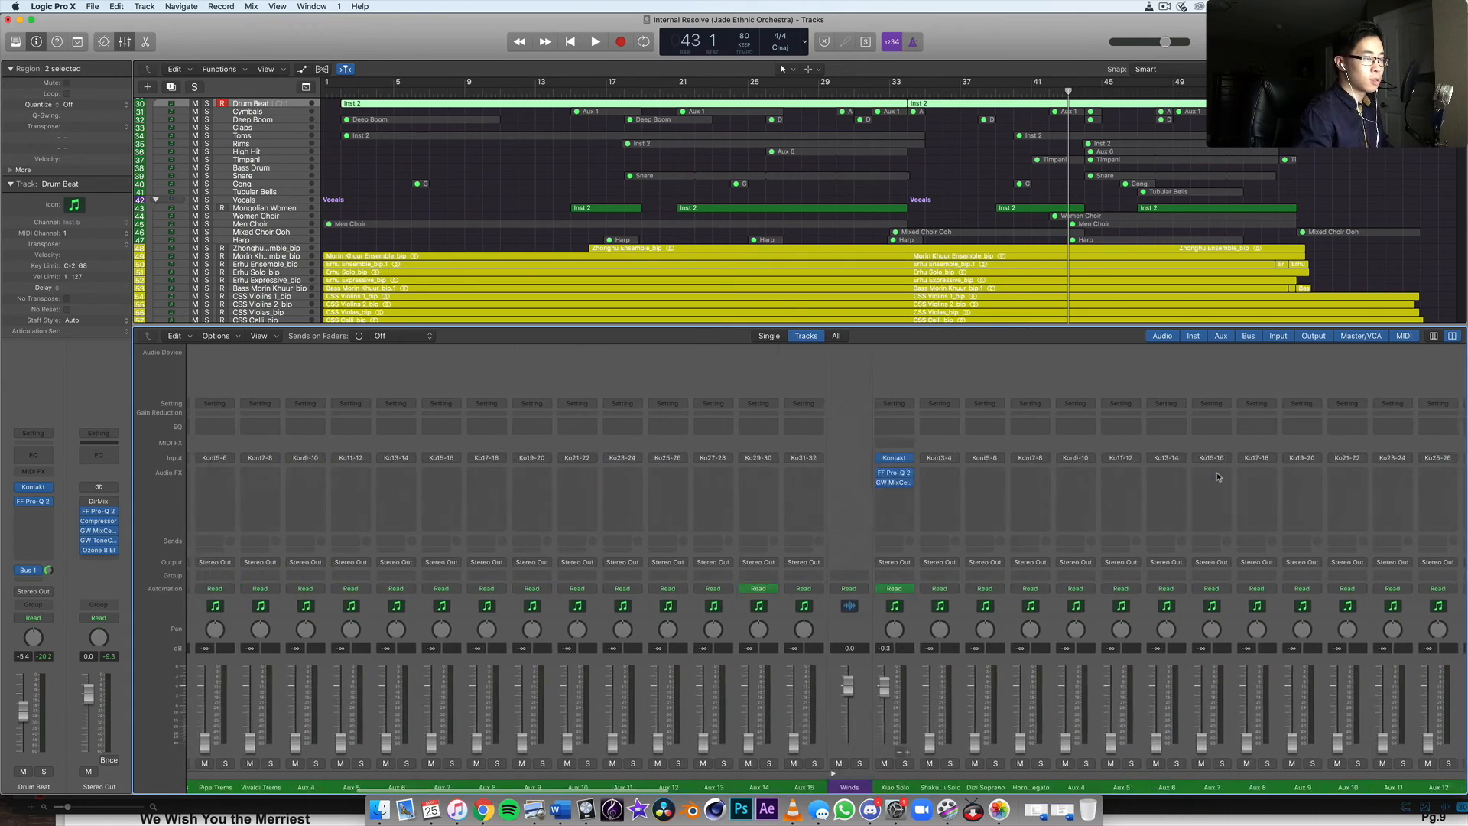
scroll(1218, 477, right, 5)
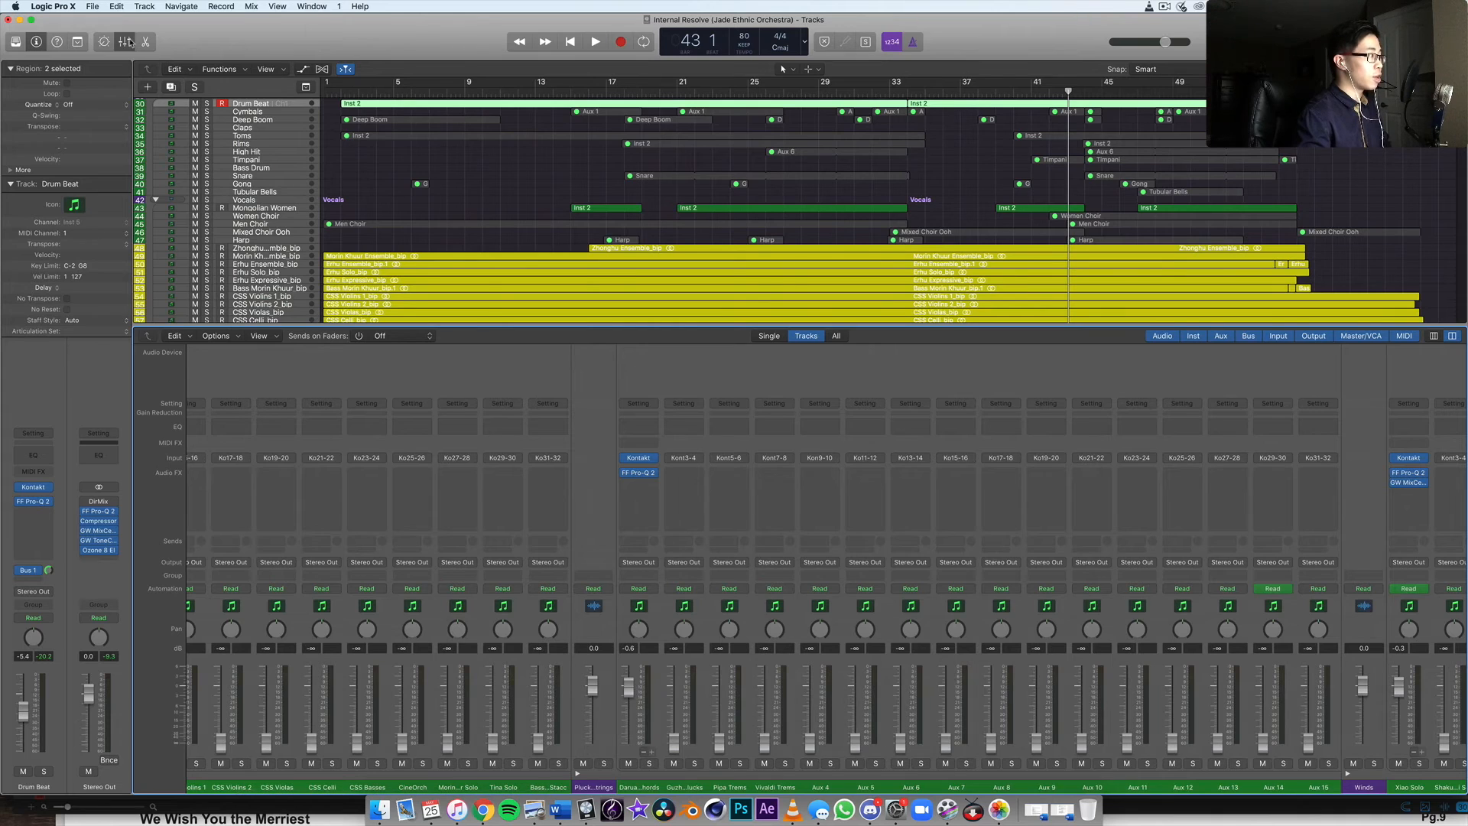
- Hide the mixer and look over the full track arrangement from the Piano to the bounced tracks
click(125, 41)
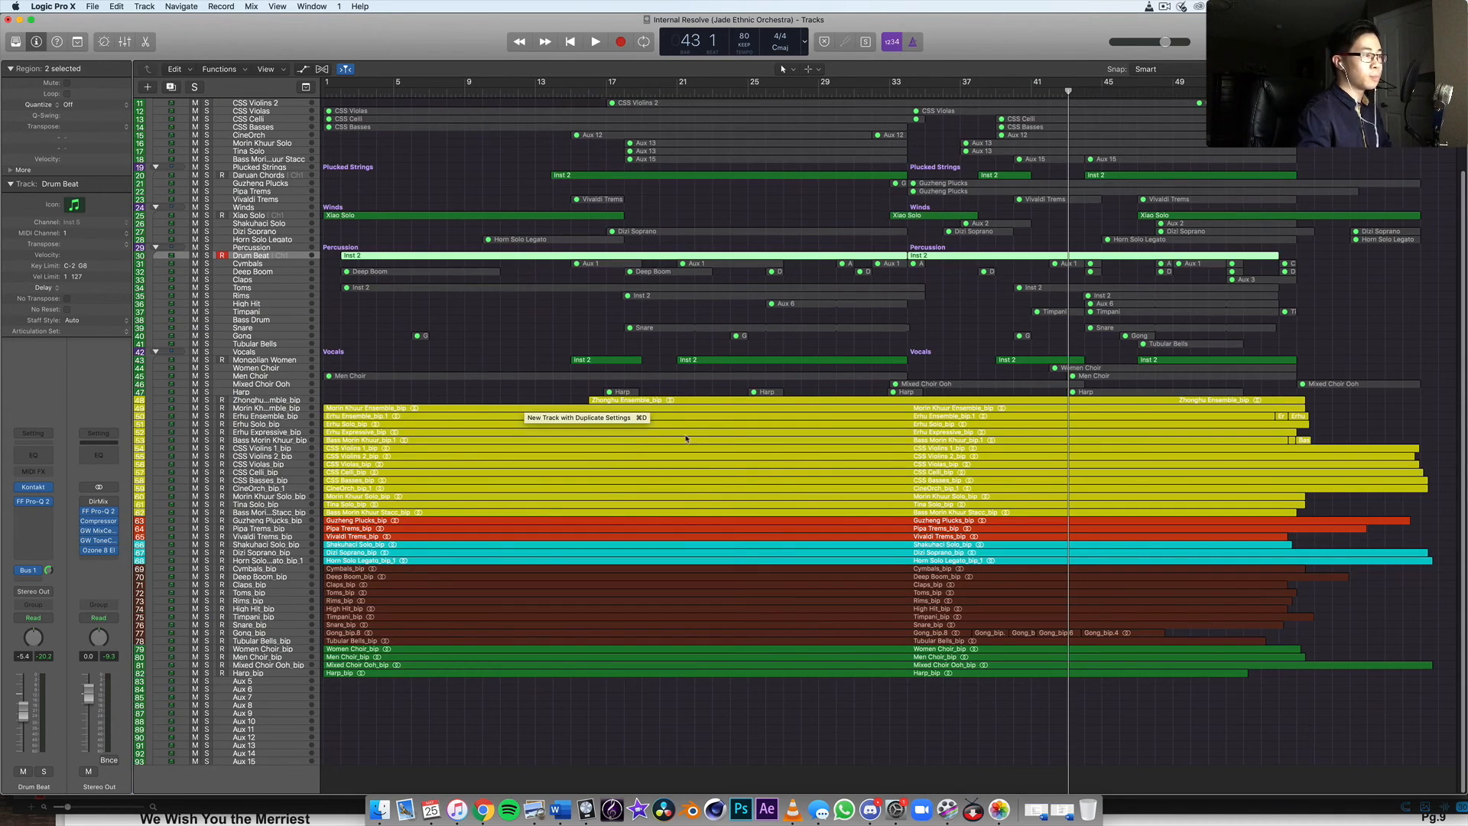
scroll(701, 435, up, 2)
scroll(701, 436, down, 2)
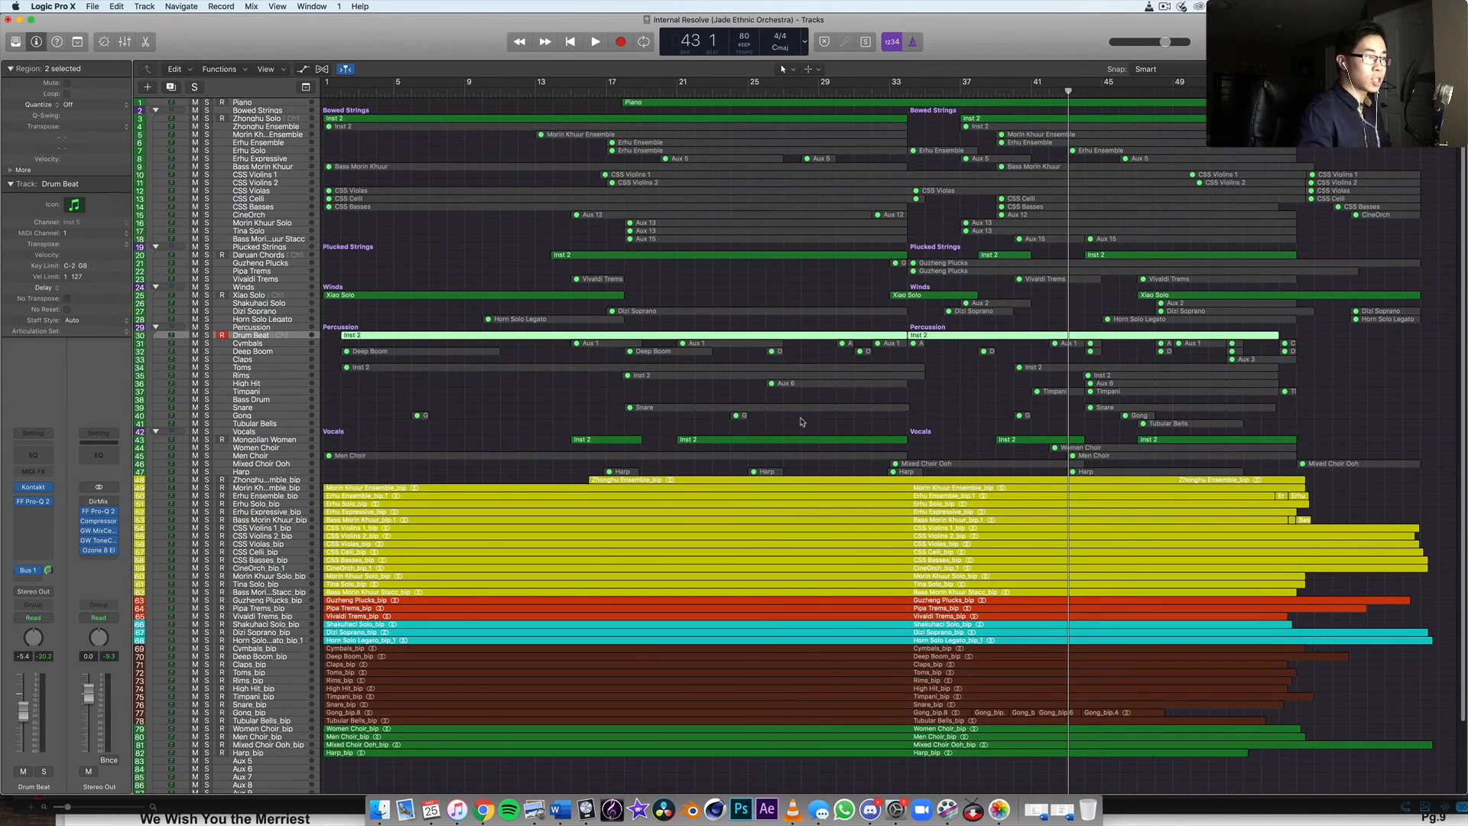